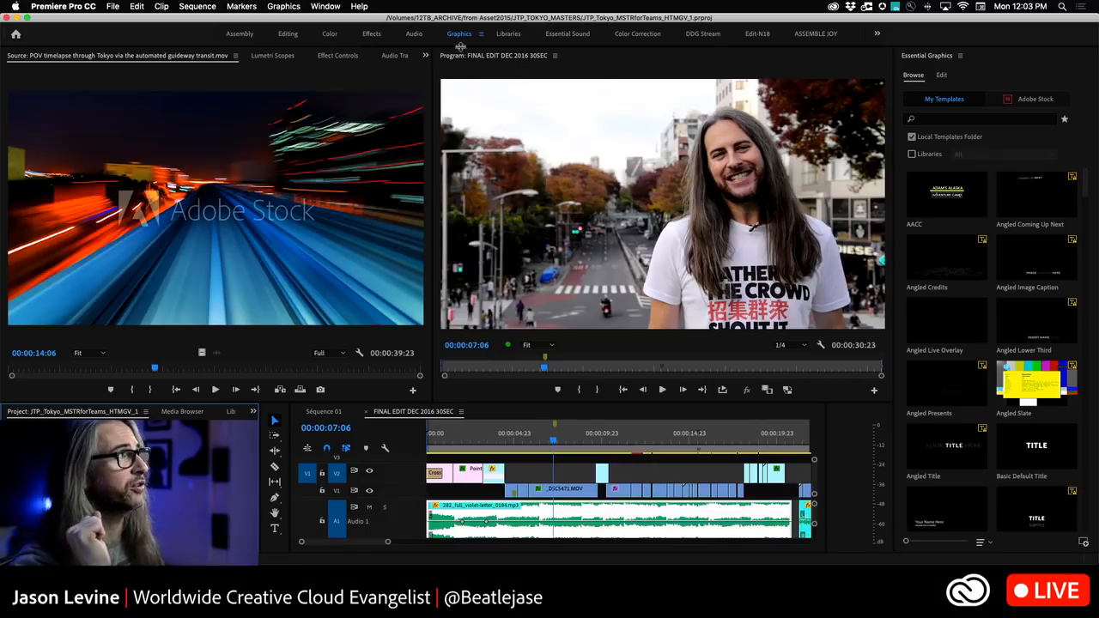
# - Save the current panel layout changes to the Graphics workspace
pyautogui.click(319, 6)
pyautogui.moveTo(324, 23)
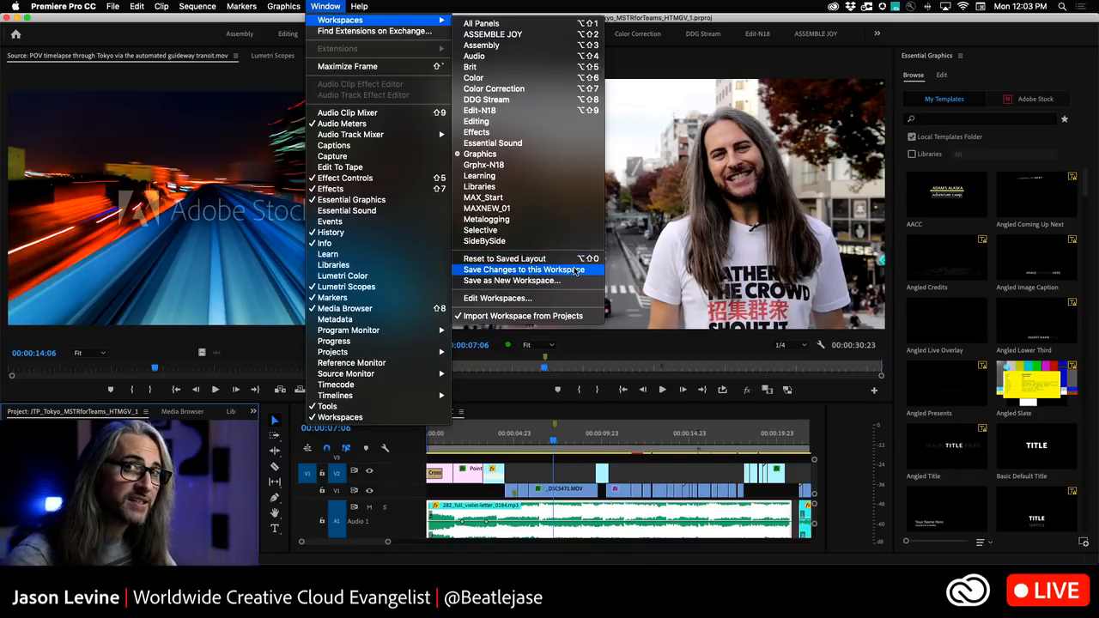
pyautogui.click(573, 269)
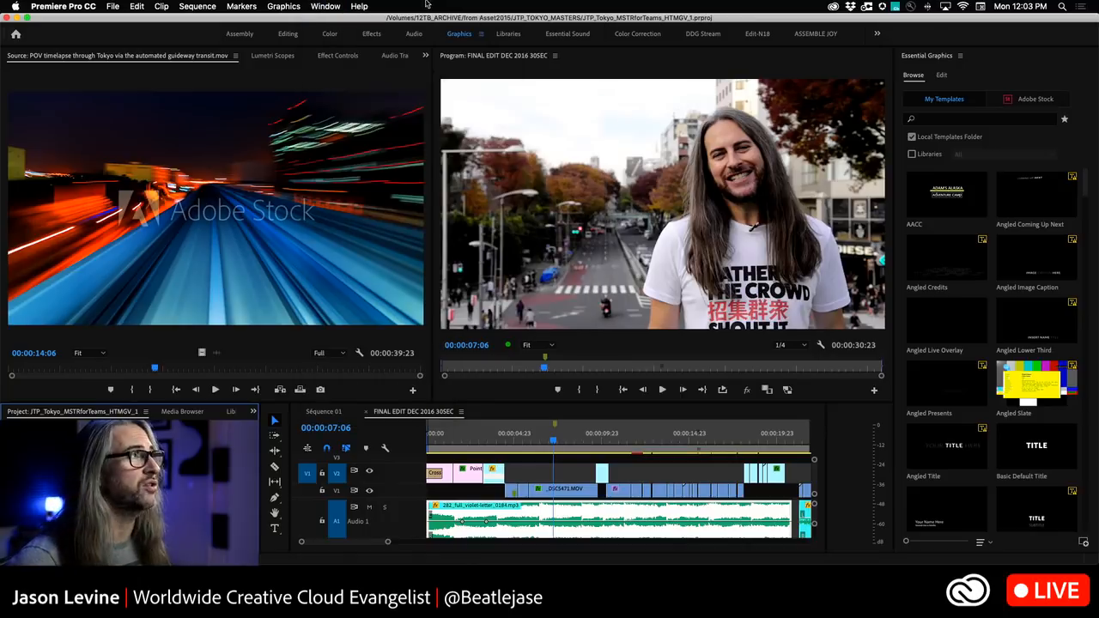
pyautogui.click(358, 6)
pyautogui.click(358, 6)
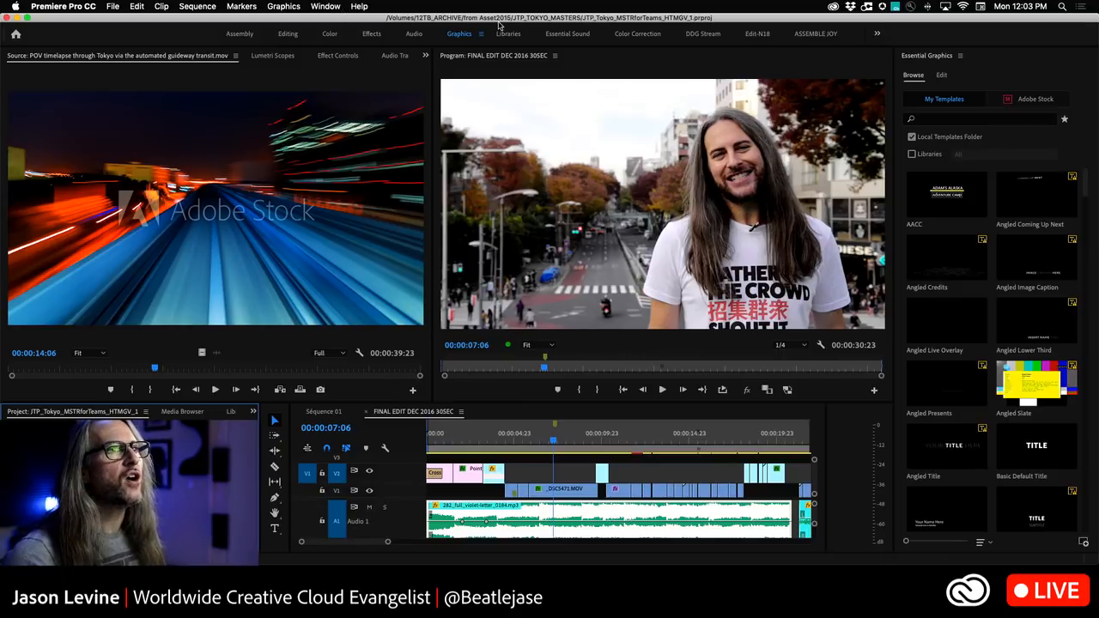
# - Browse the local motion graphics templates and check the info details and fonts of the News Lower Third Right template
pyautogui.click(1022, 61)
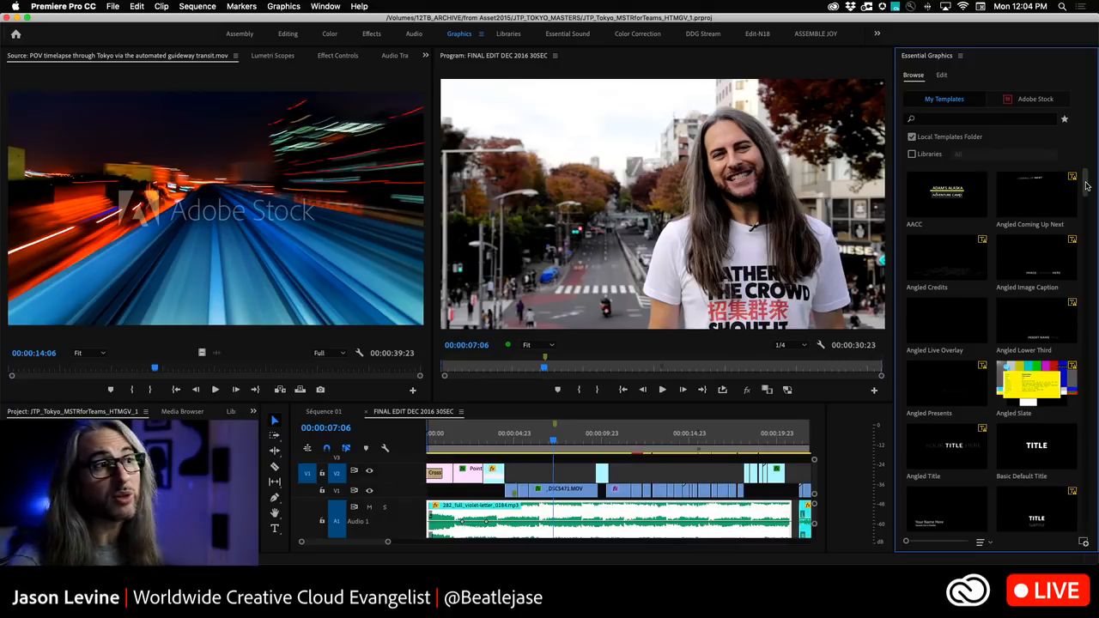
pyautogui.scroll(-5, 1087, 185)
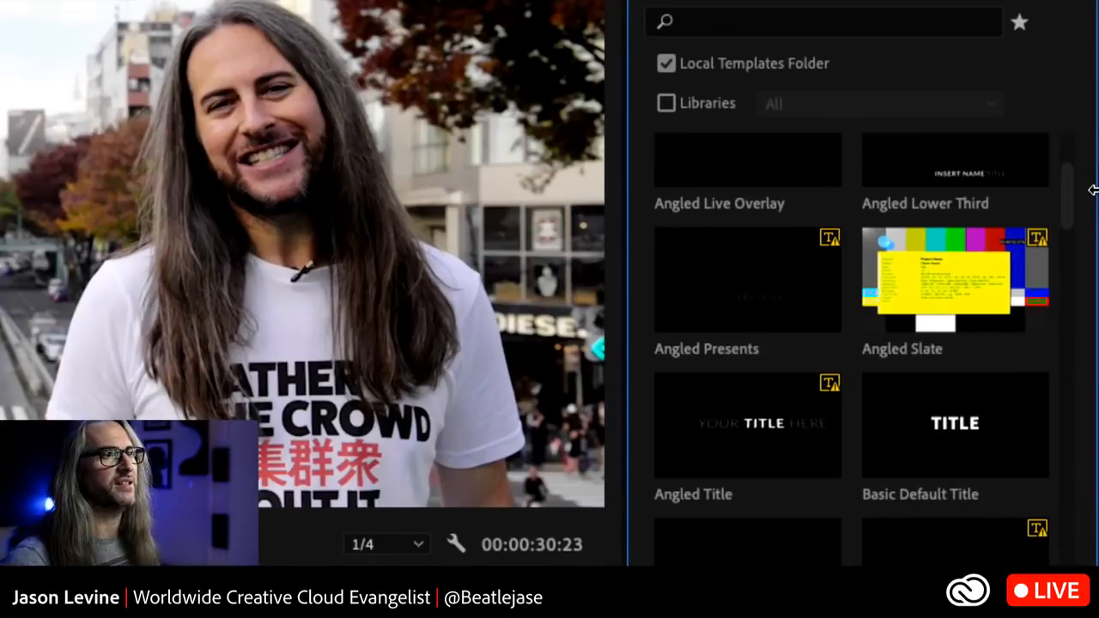
pyautogui.scroll(-6, 1072, 206)
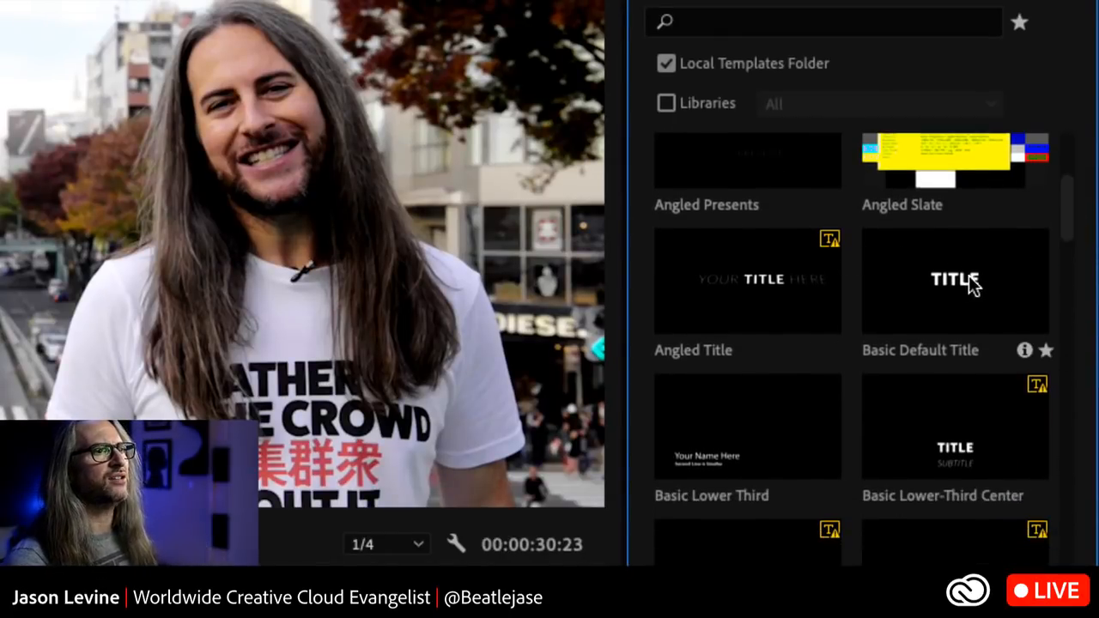
pyautogui.scroll(-10, 1070, 221)
pyautogui.scroll(-10, 1074, 244)
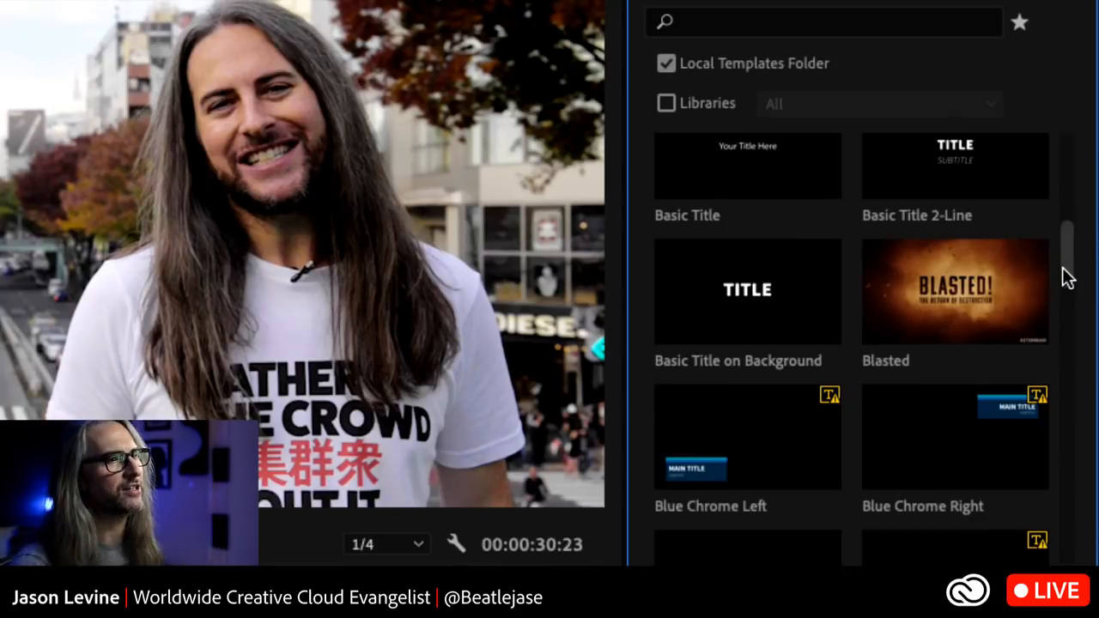
pyautogui.moveTo(1062, 269); pyautogui.dragTo(1067, 314)
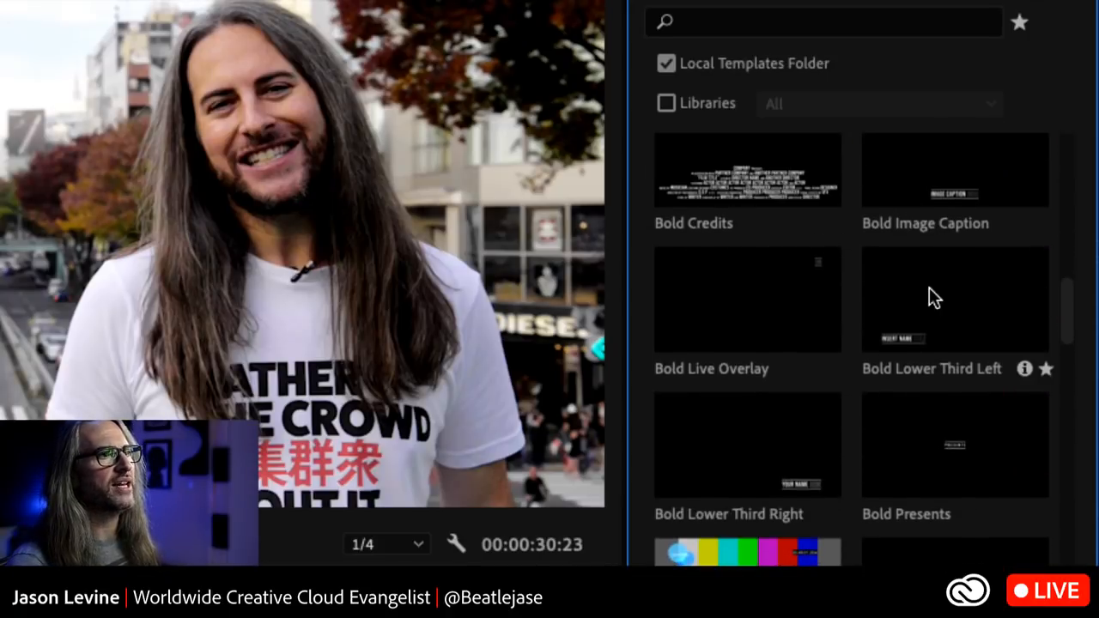
pyautogui.scroll(-2, 1061, 311)
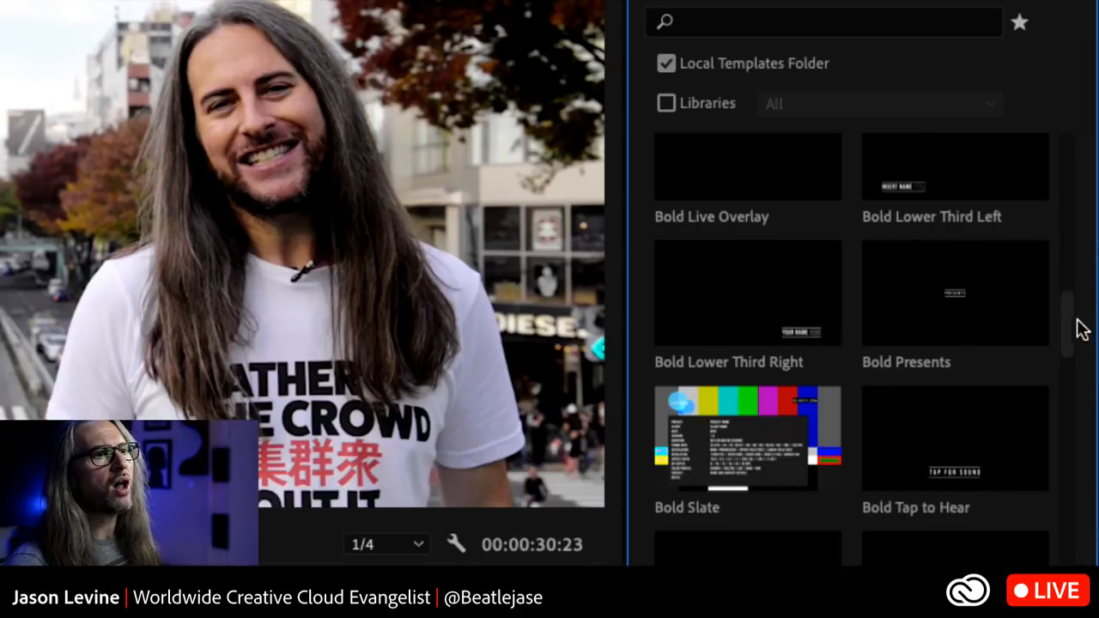
pyautogui.moveTo(1074, 328); pyautogui.dragTo(1084, 555)
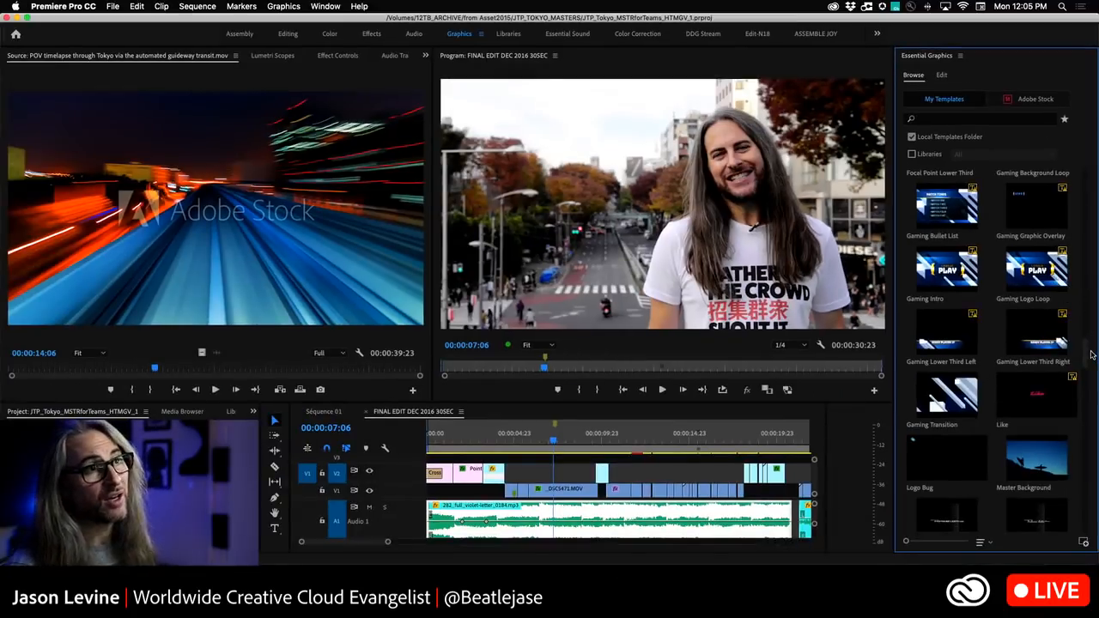
pyautogui.moveTo(1084, 350); pyautogui.dragTo(1094, 383)
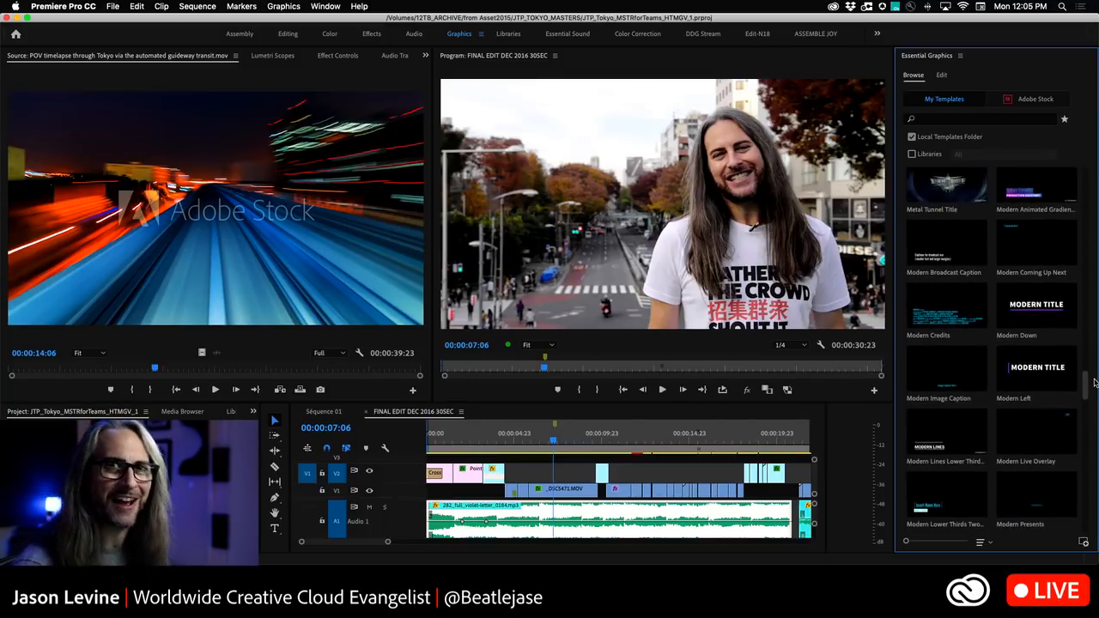
pyautogui.moveTo(1094, 383); pyautogui.dragTo(1096, 429)
pyautogui.scroll(2, 1071, 336)
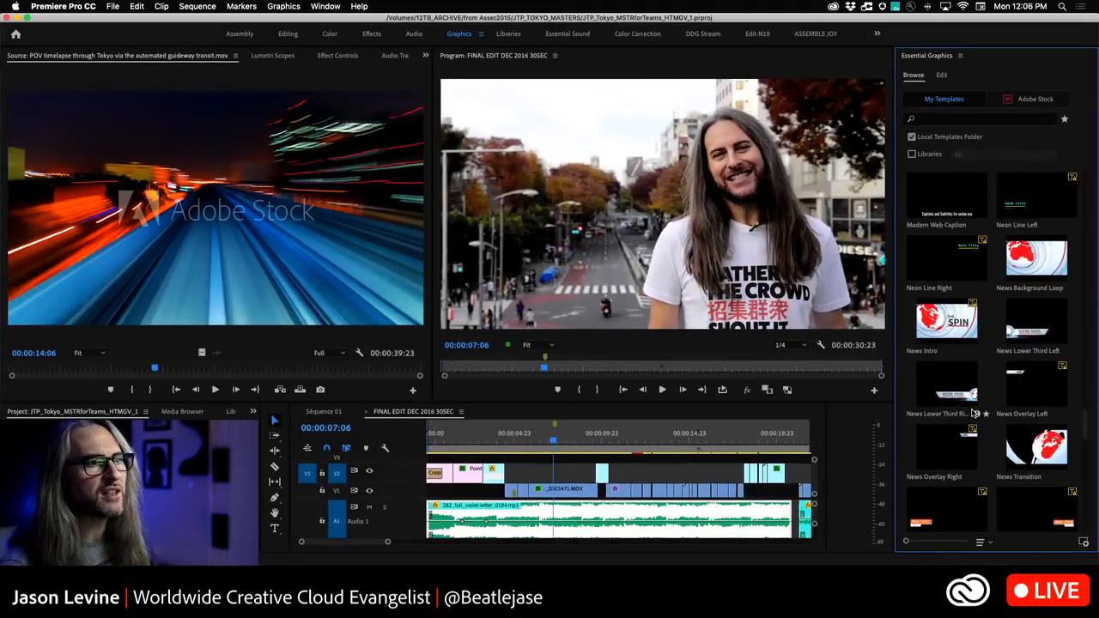
pyautogui.click(976, 416)
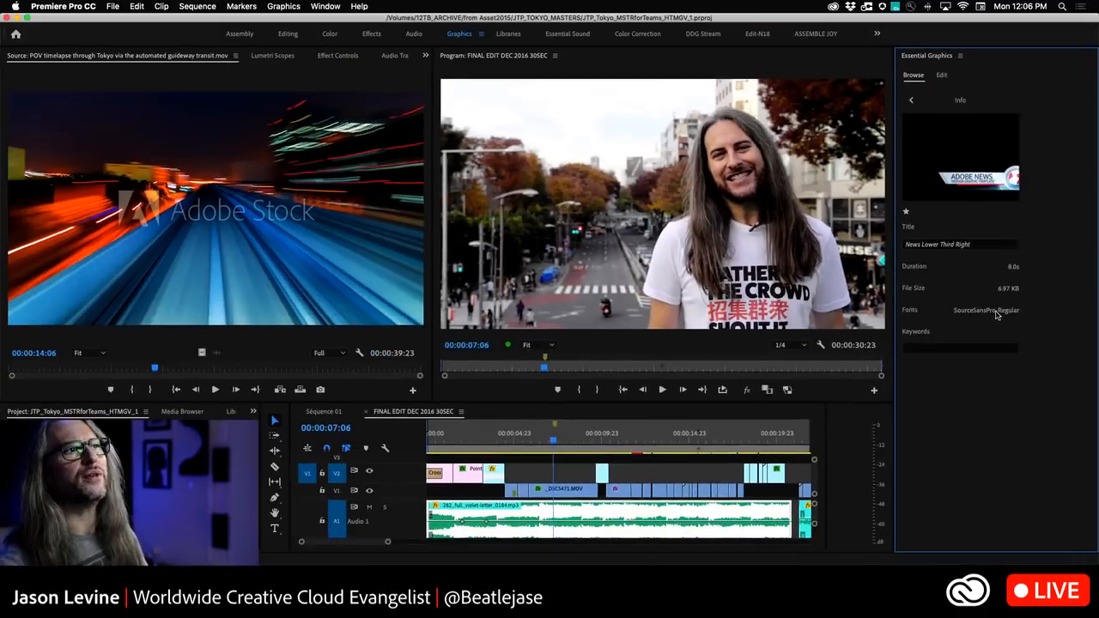
pyautogui.click(912, 101)
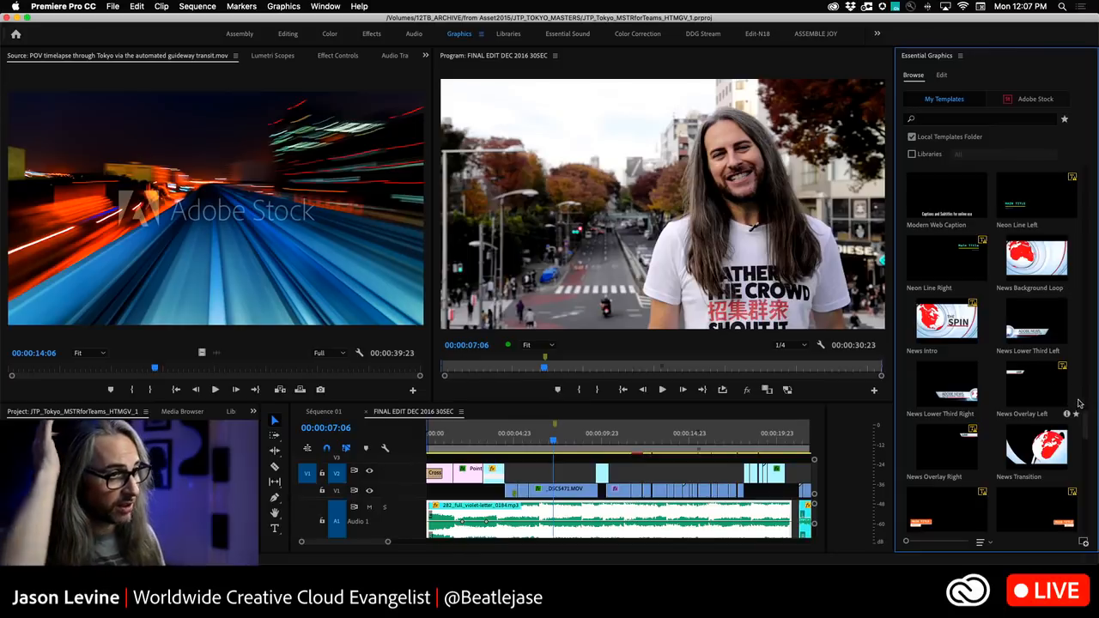
# - Add the Bold Lower Third Left template to track V3, above the street clip _DSC5471.MOV
pyautogui.click(1086, 465)
pyautogui.moveTo(1086, 464); pyautogui.dragTo(1095, 239)
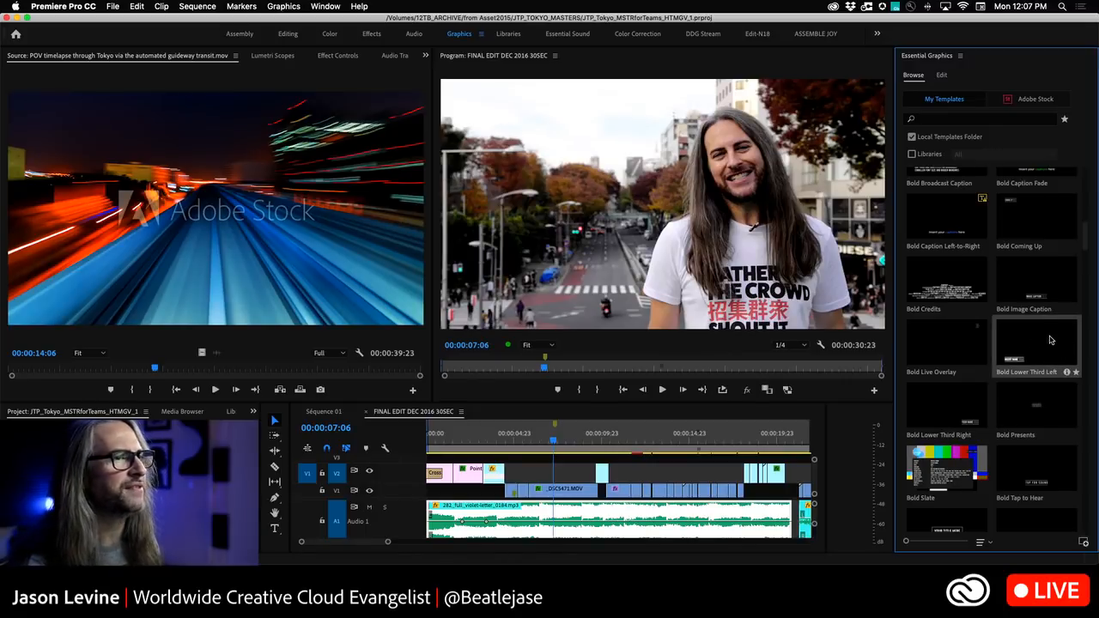
pyautogui.moveTo(552, 441); pyautogui.dragTo(551, 465)
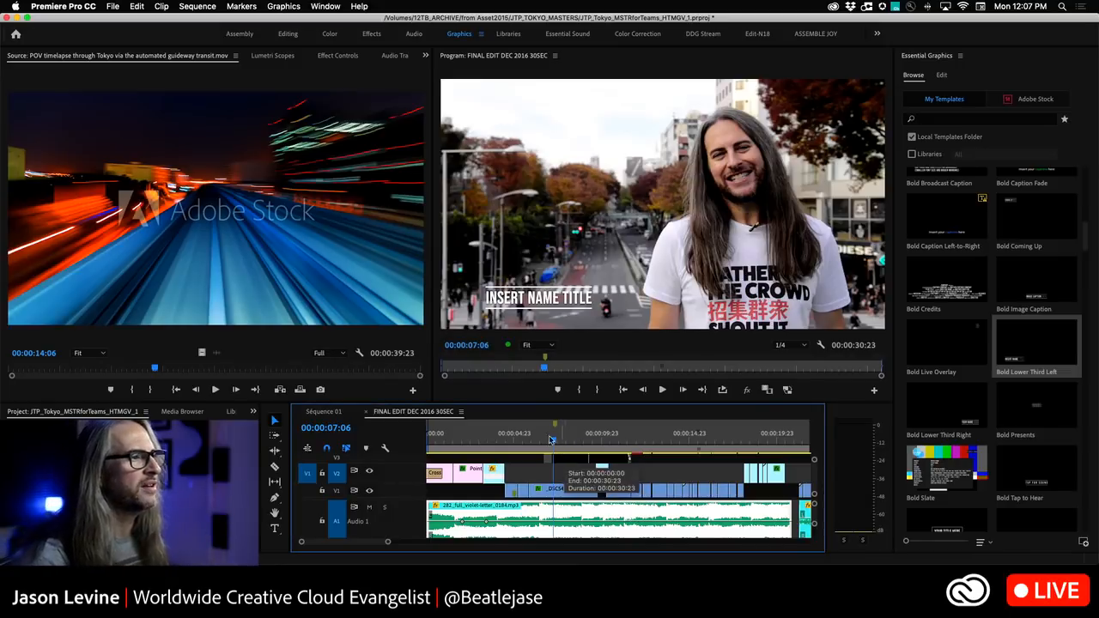
# - Move the playhead to 00:00:06:14, before the new title, and lower the Audio Track Mixer's Master level to about -23 dB
pyautogui.moveTo(552, 443); pyautogui.dragTo(541, 443)
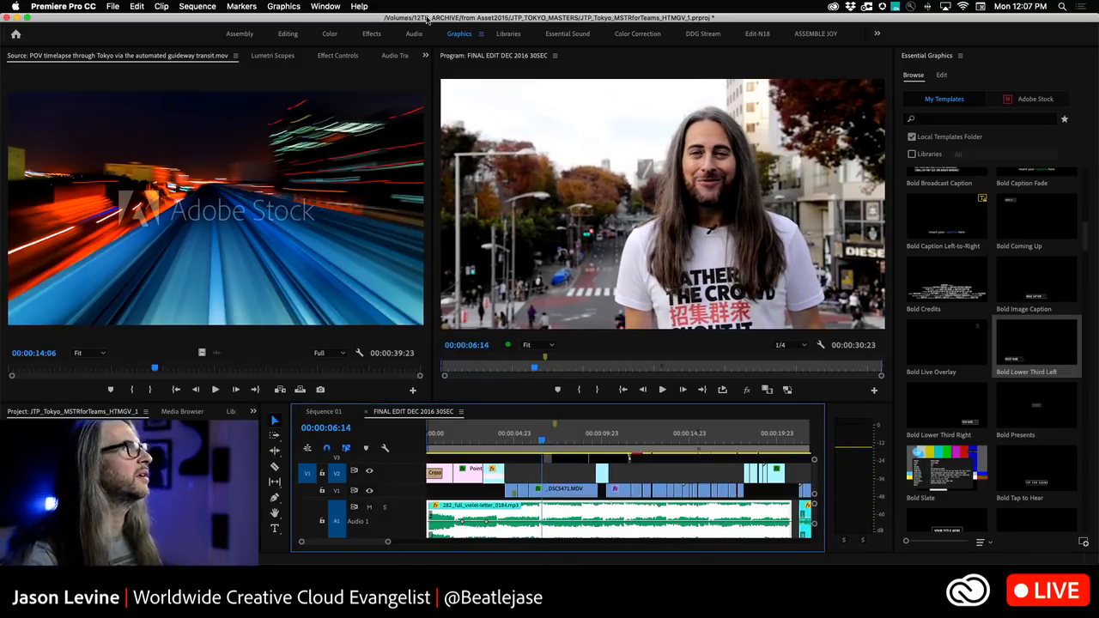
pyautogui.click(396, 55)
pyautogui.moveTo(306, 286); pyautogui.dragTo(302, 312)
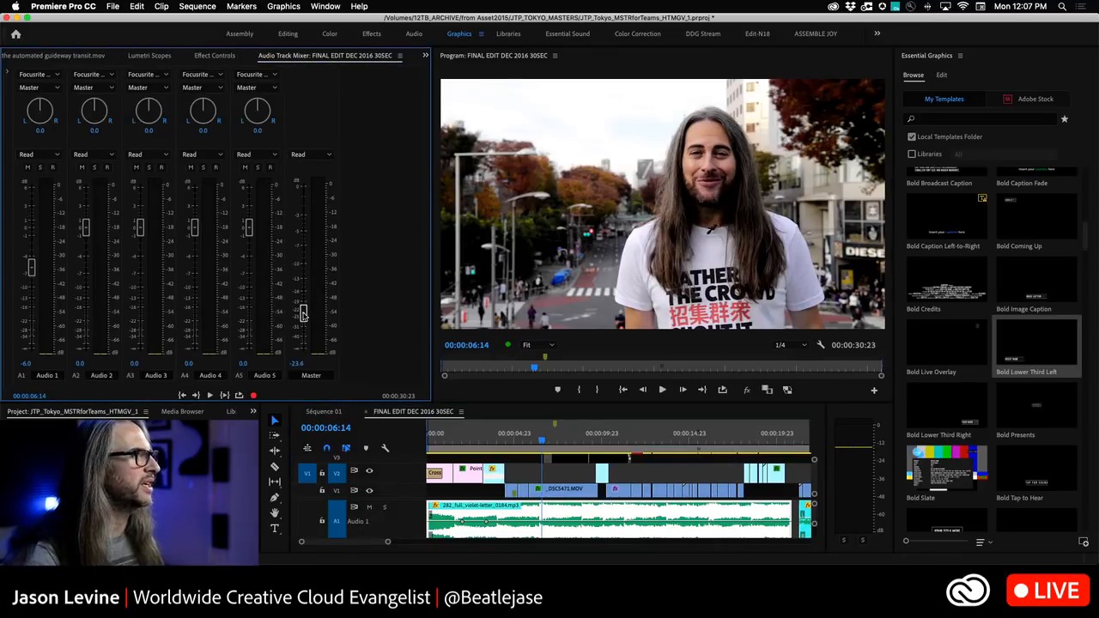
# - Play the sequence from about 00:00:06:14 to preview the lower third's animation over the street clip
pyautogui.click(540, 444)
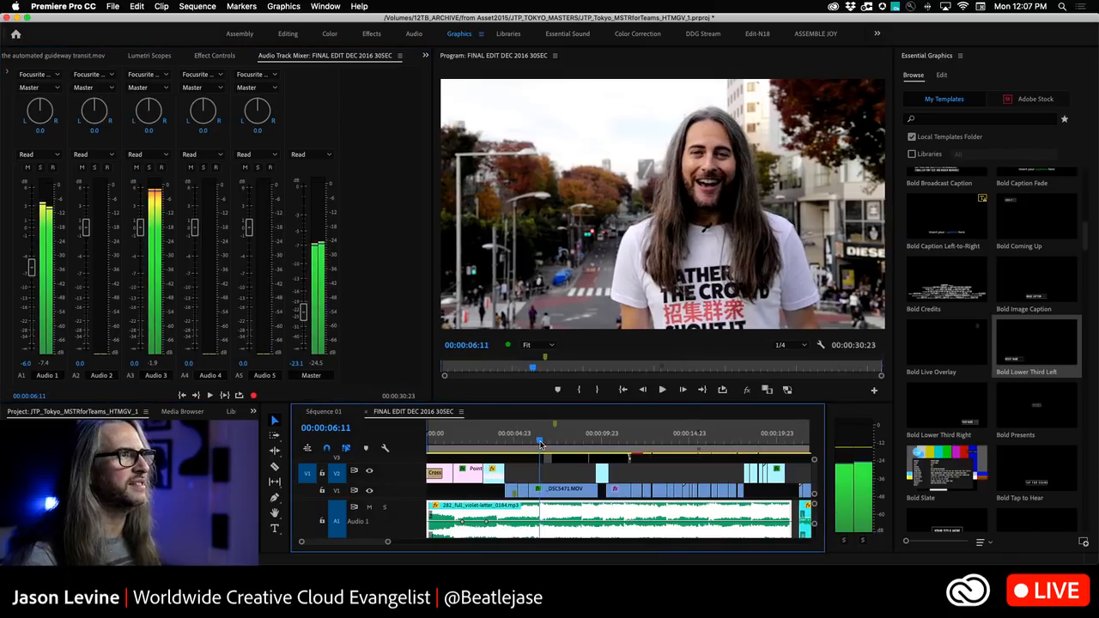
pyautogui.moveTo(541, 444); pyautogui.dragTo(542, 444)
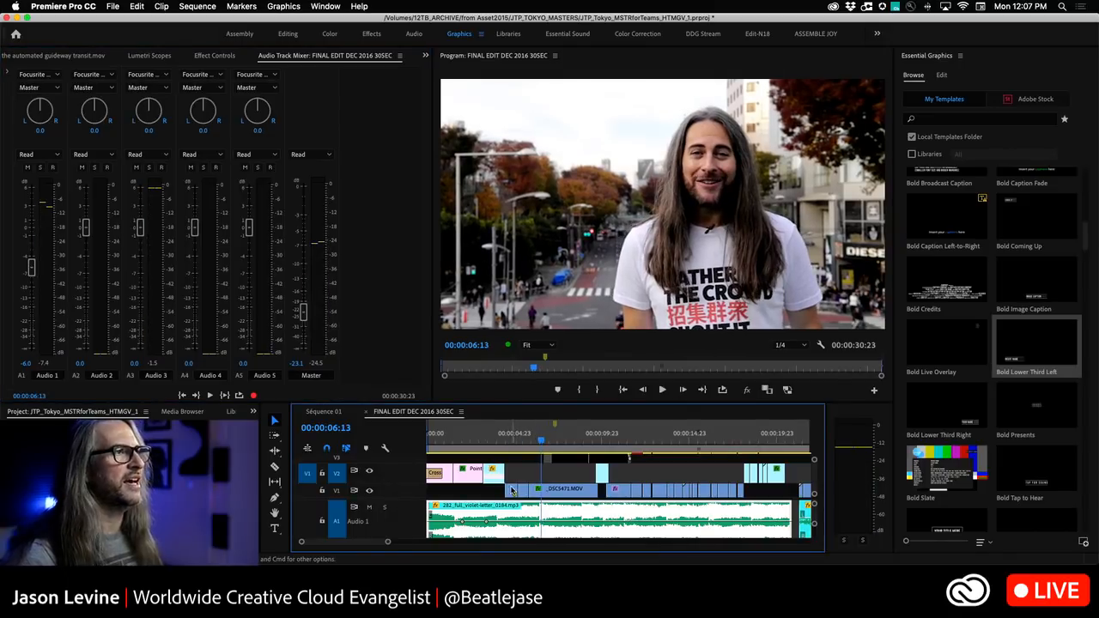
pyautogui.press('space')
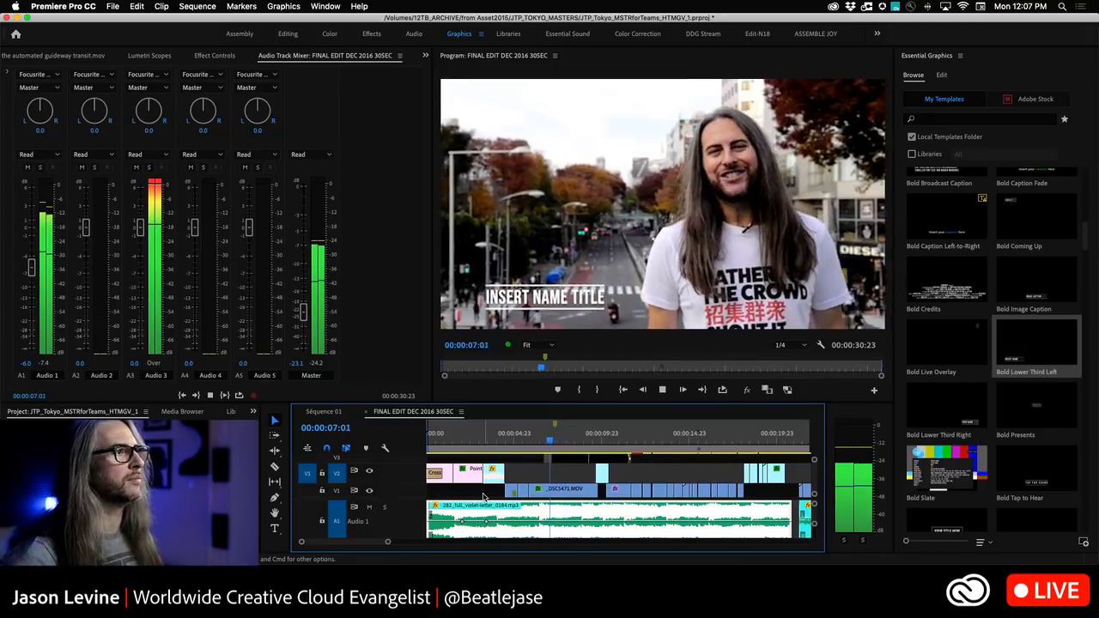
pyautogui.press('space')
pyautogui.press('space')
pyautogui.press('space')
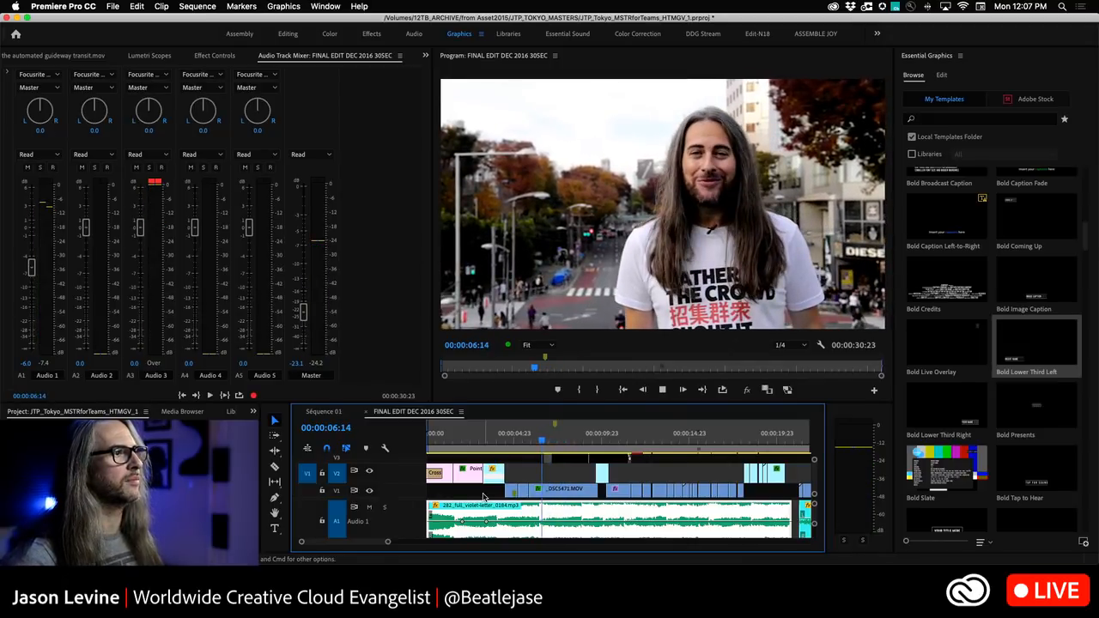
pyautogui.press('space')
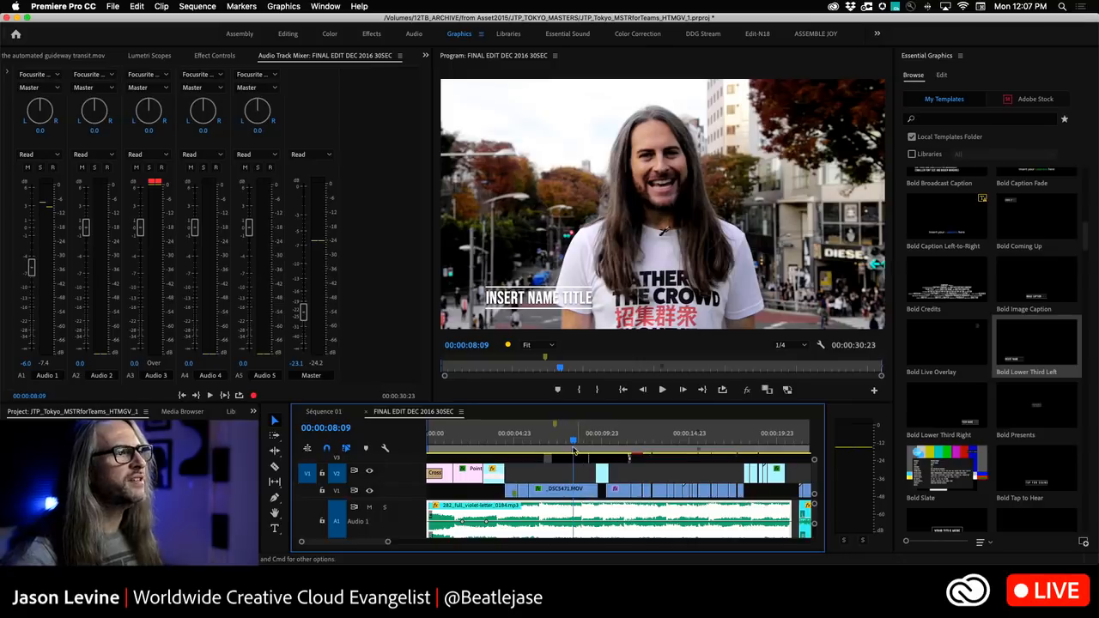
# - Place the playhead at 00:00:07:02, enlarge the V3 track and select the INSERT NAME TITLE graphic for editing
pyautogui.moveTo(574, 449); pyautogui.dragTo(549, 439)
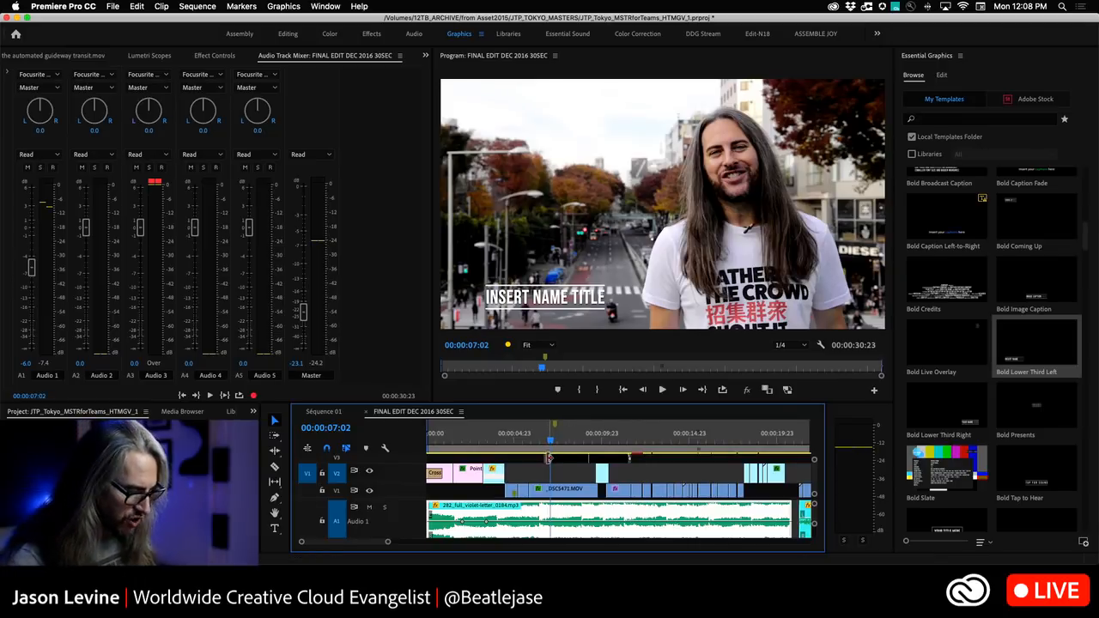
pyautogui.scroll(4, 550, 458)
pyautogui.click(602, 462)
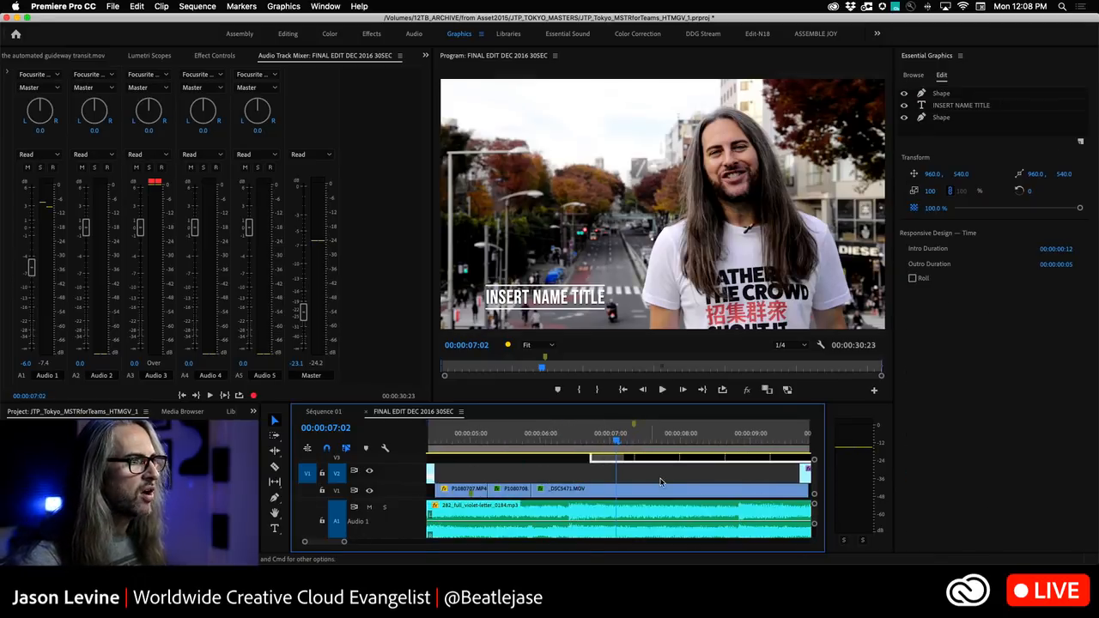
pyautogui.scroll(5, 660, 480)
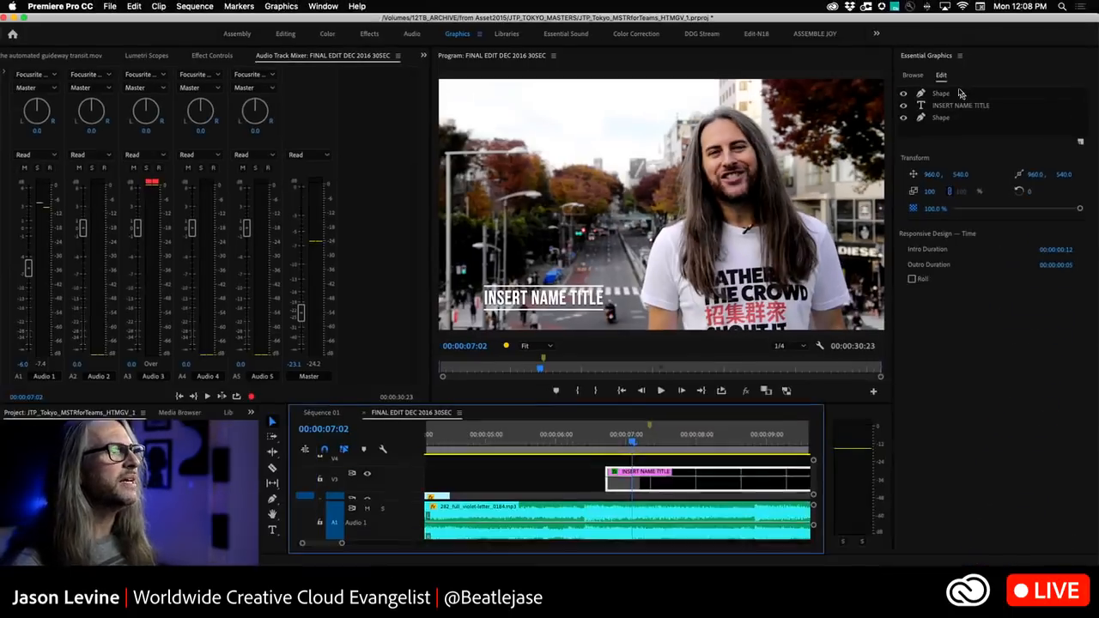
# - Inspect the properties of the lower third's two Shape layers and its INSERT NAME TITLE text layer
pyautogui.click(979, 95)
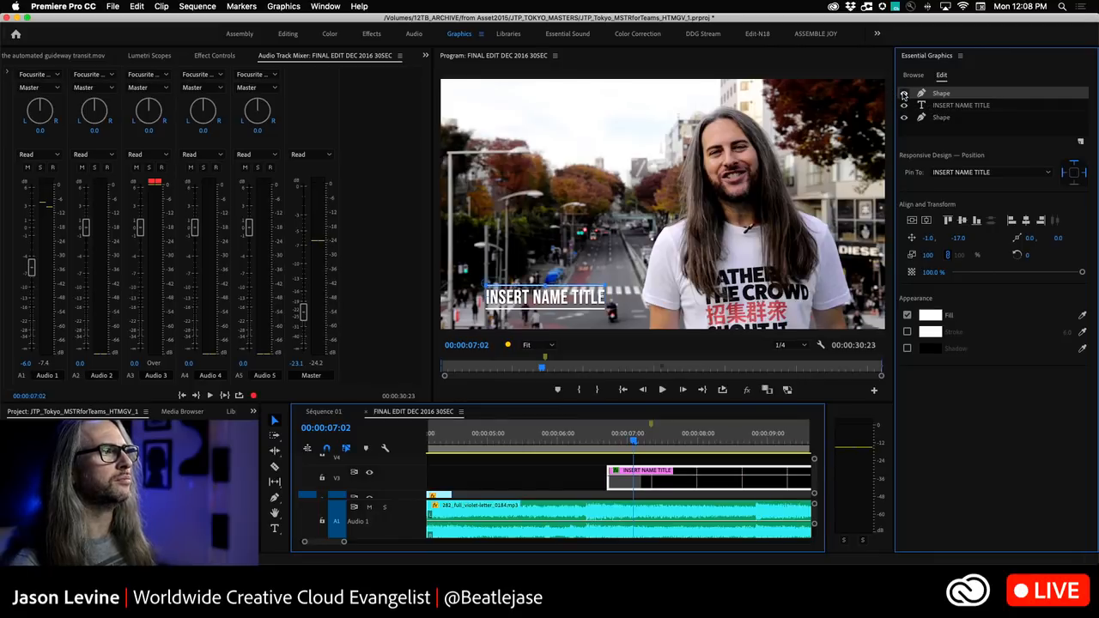
pyautogui.click(981, 106)
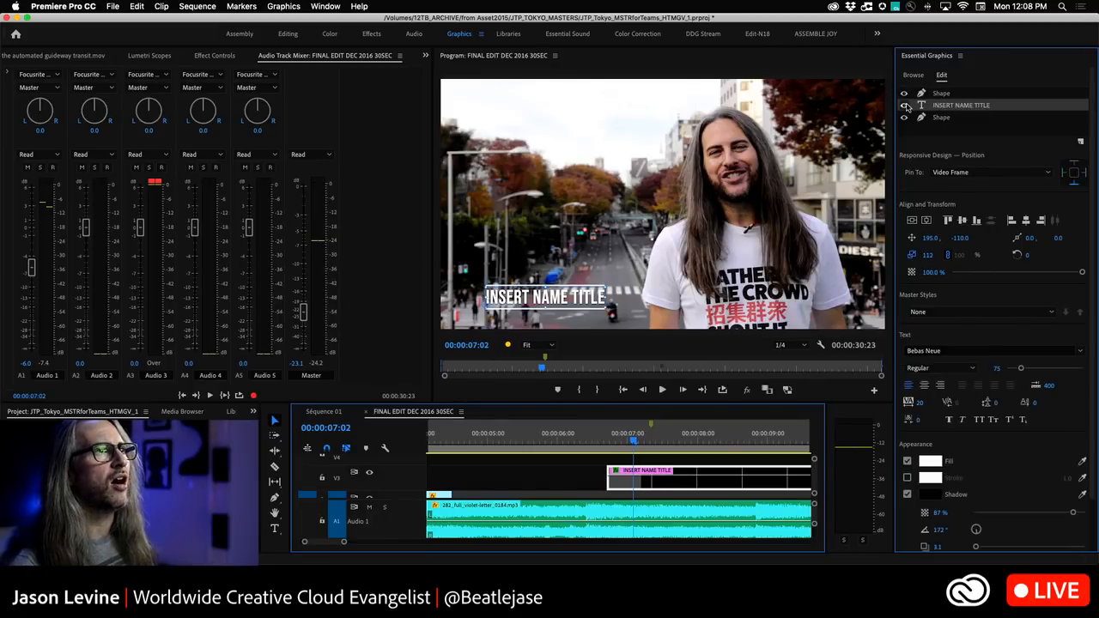
pyautogui.click(941, 118)
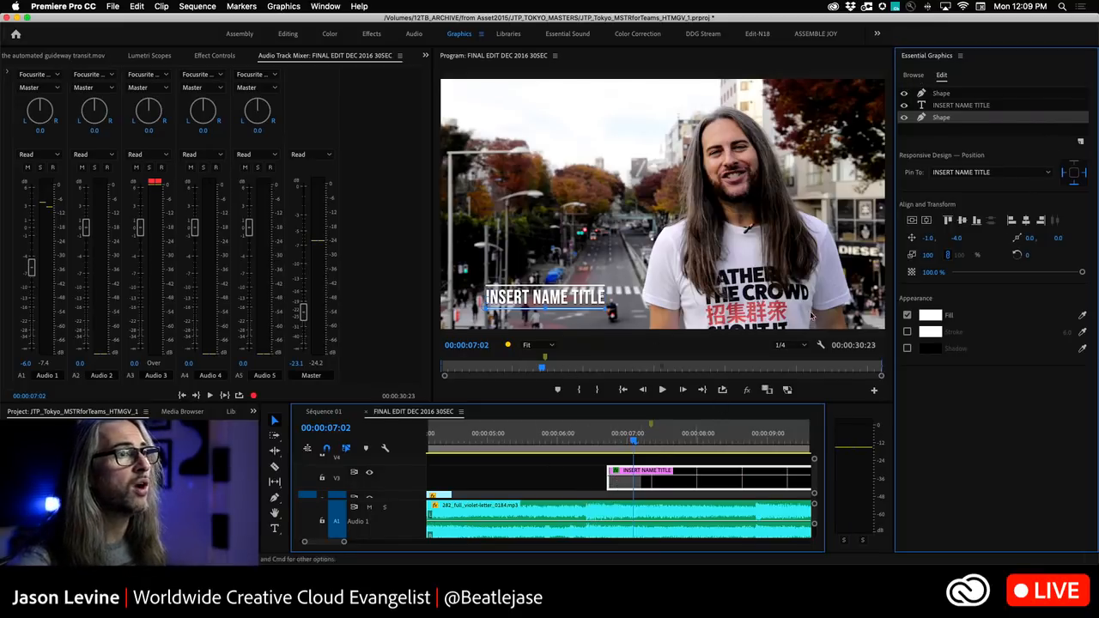
pyautogui.click(956, 106)
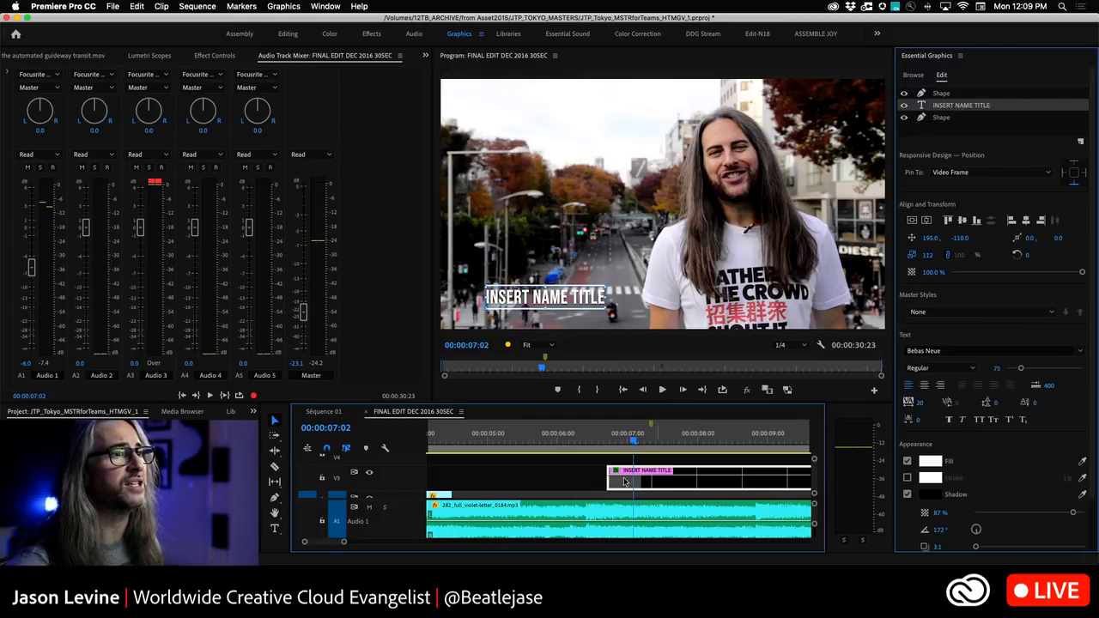
# - Examine the title graphic's intro section near 00:00:07:03 and its outro section and keyframes near 00:00:11:12
pyautogui.click(558, 482)
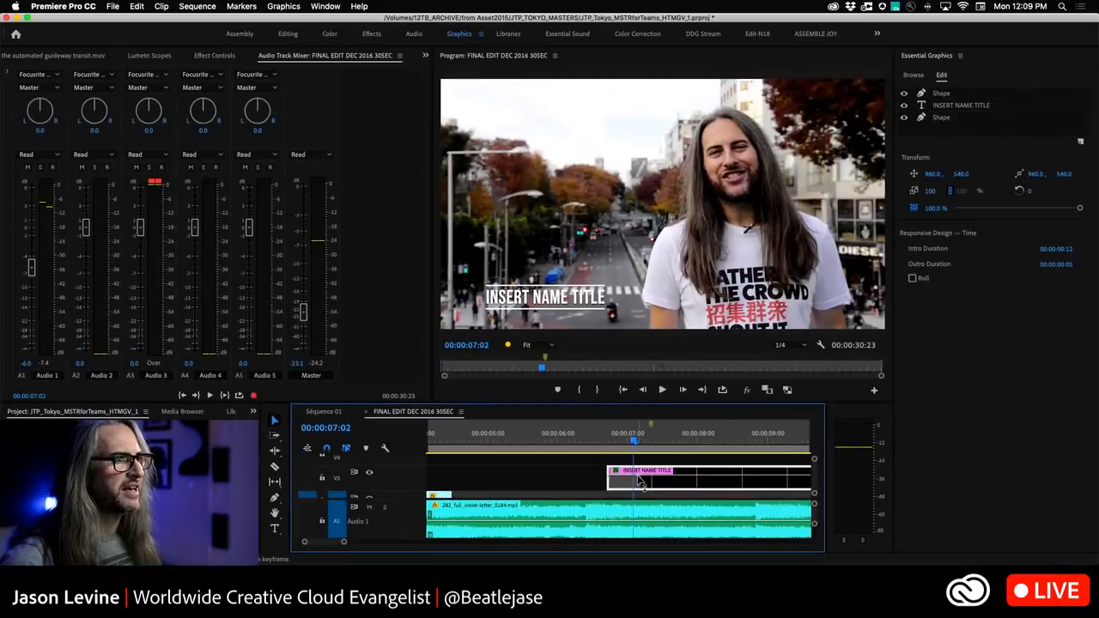
pyautogui.click(632, 438)
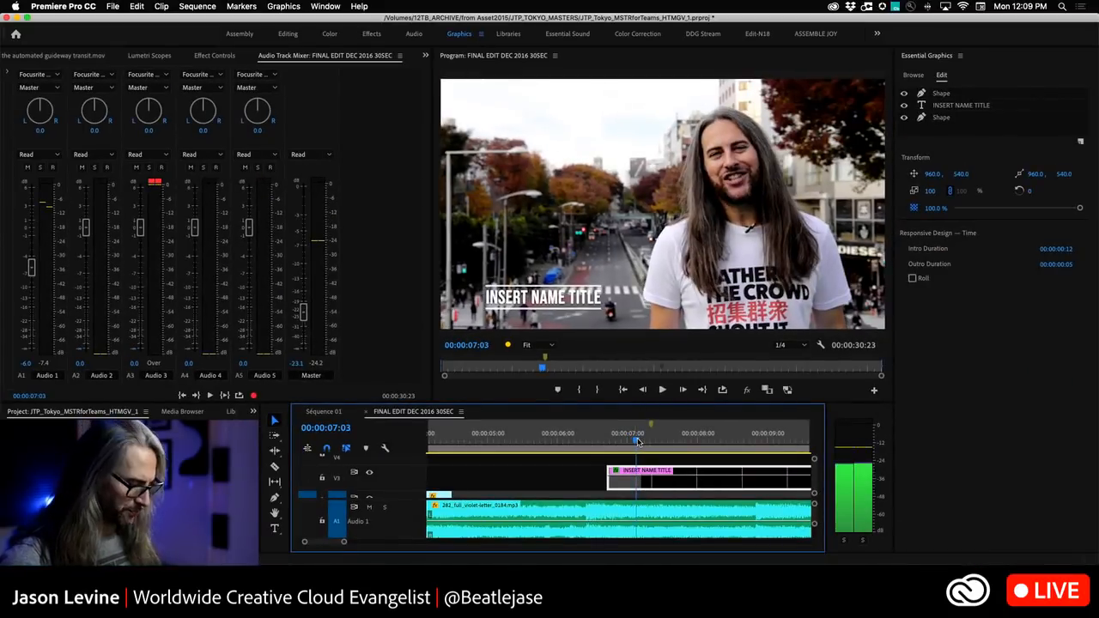
pyautogui.press('-')
pyautogui.press('-')
pyautogui.moveTo(556, 441); pyautogui.dragTo(630, 444)
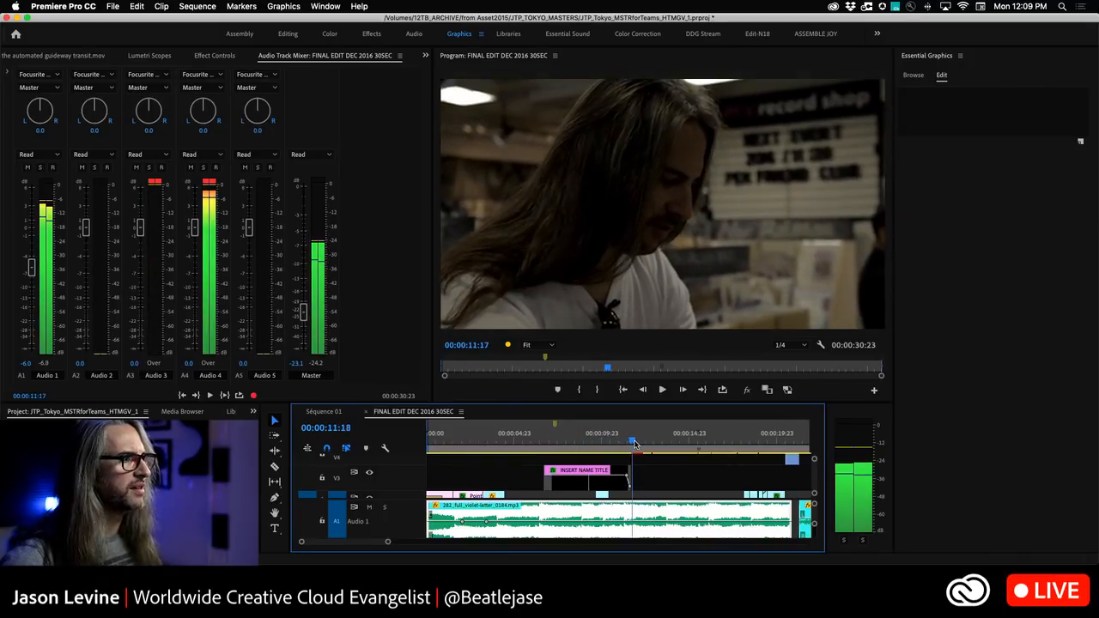
pyautogui.press('=')
pyautogui.press('=')
pyautogui.press('=')
pyautogui.press('=')
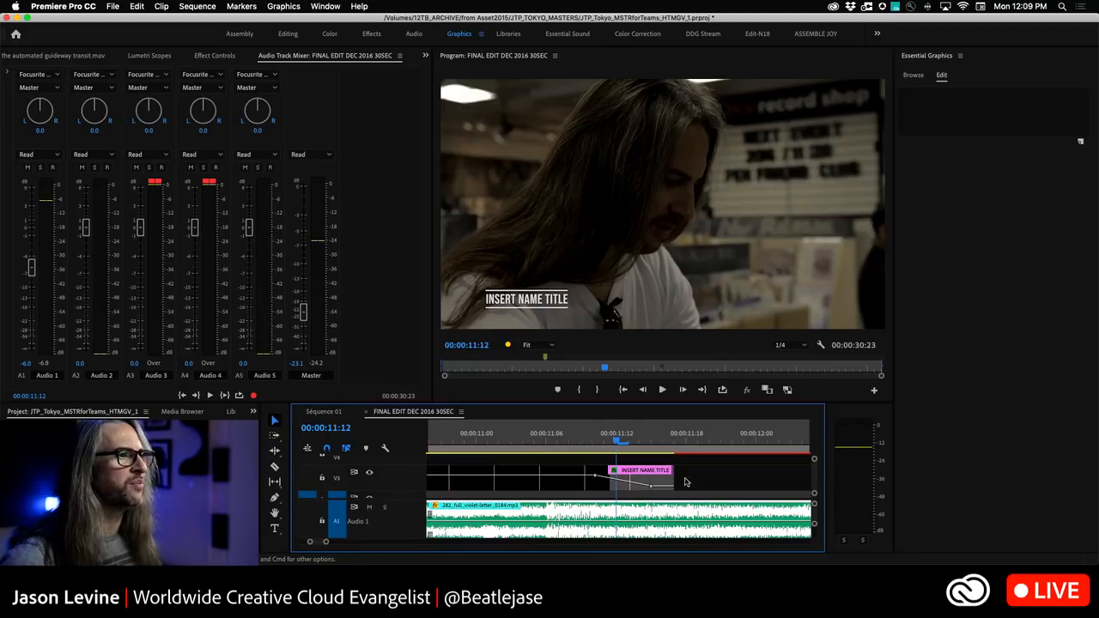
pyautogui.click(560, 484)
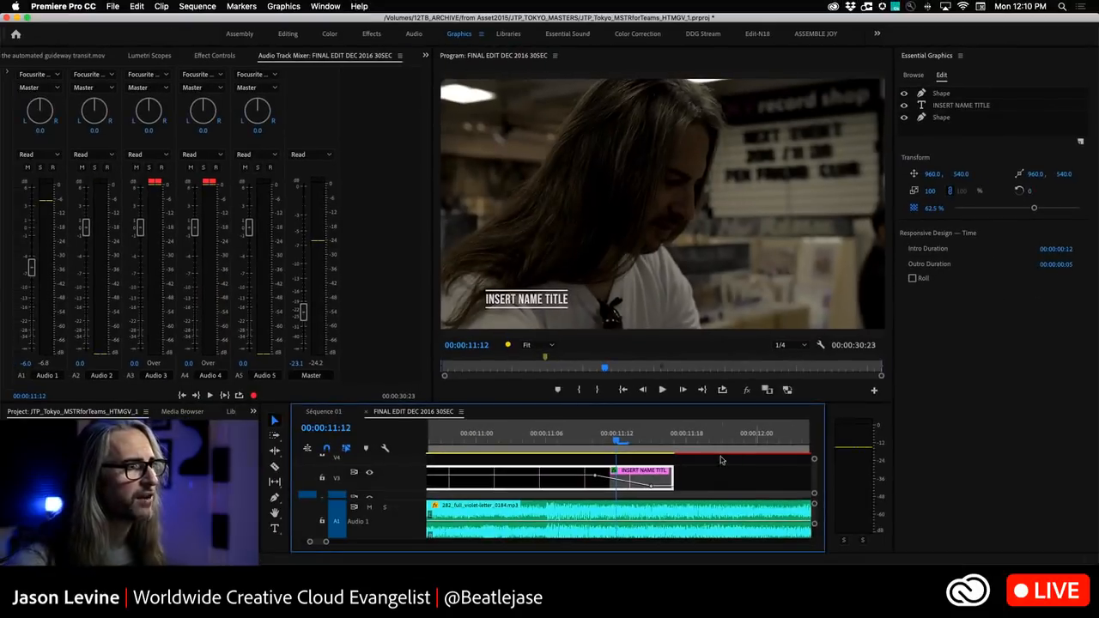
# - Extend the end of the INSERT NAME TITLE graphic on V3 to about 00:00:20:00 in the timeline
pyautogui.scroll(-5, 640, 486)
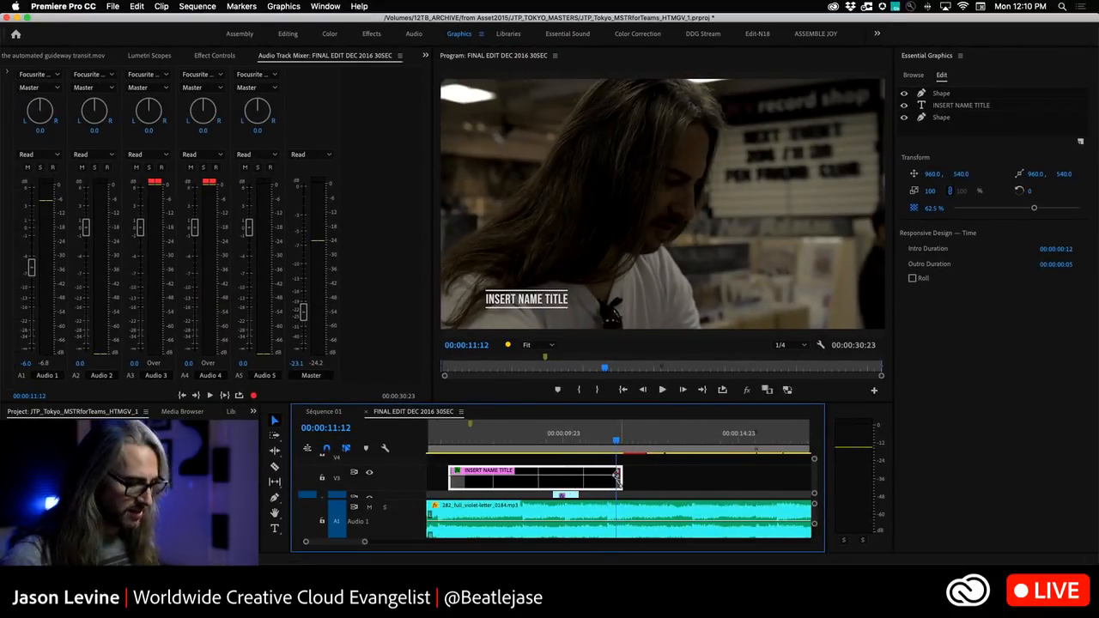
pyautogui.scroll(-2, 616, 475)
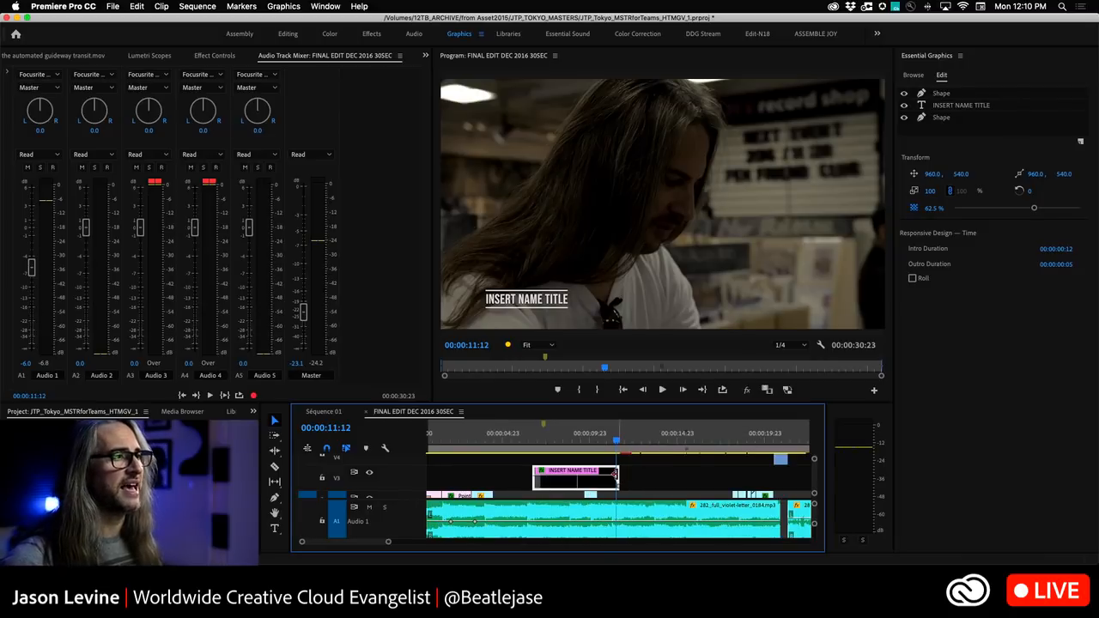
pyautogui.moveTo(616, 475); pyautogui.dragTo(770, 475)
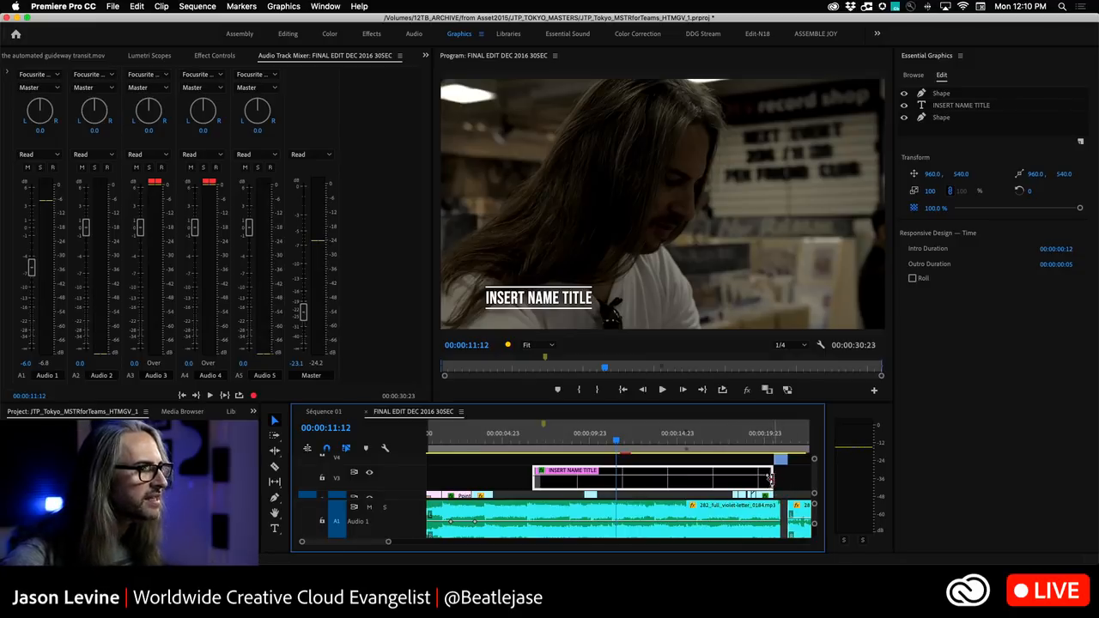
# - Shorten the title graphic to end near 00:00:09:00, then lengthen it to about 00:00:10:06 and place the playhead at 00:00:08:14
pyautogui.moveTo(770, 478); pyautogui.dragTo(572, 475)
pyautogui.click(555, 443)
pyautogui.press('=')
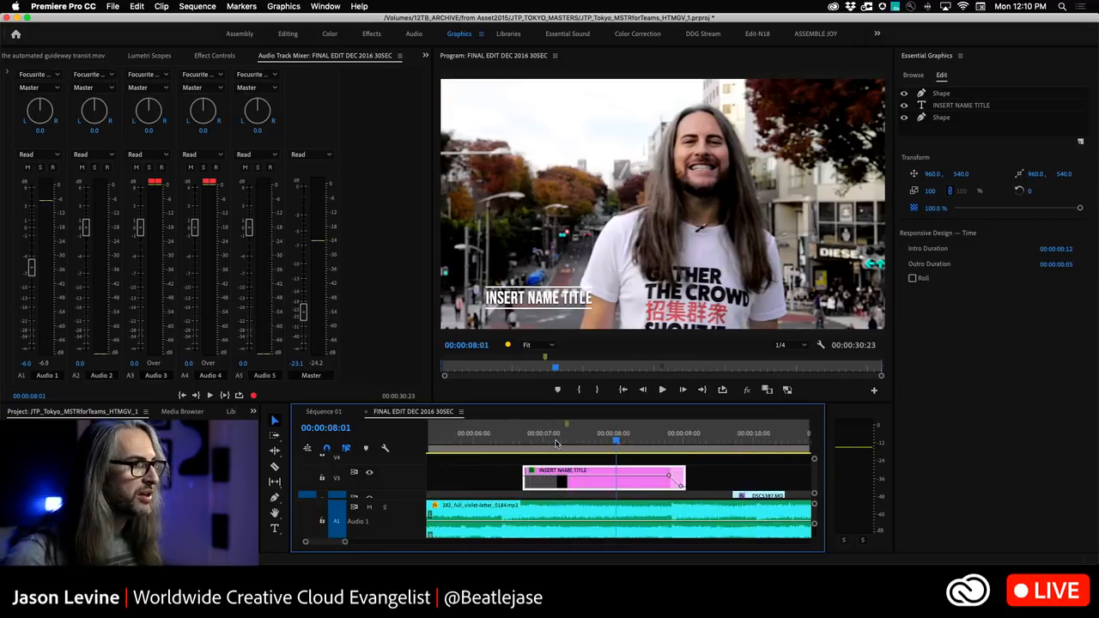
pyautogui.click(560, 472)
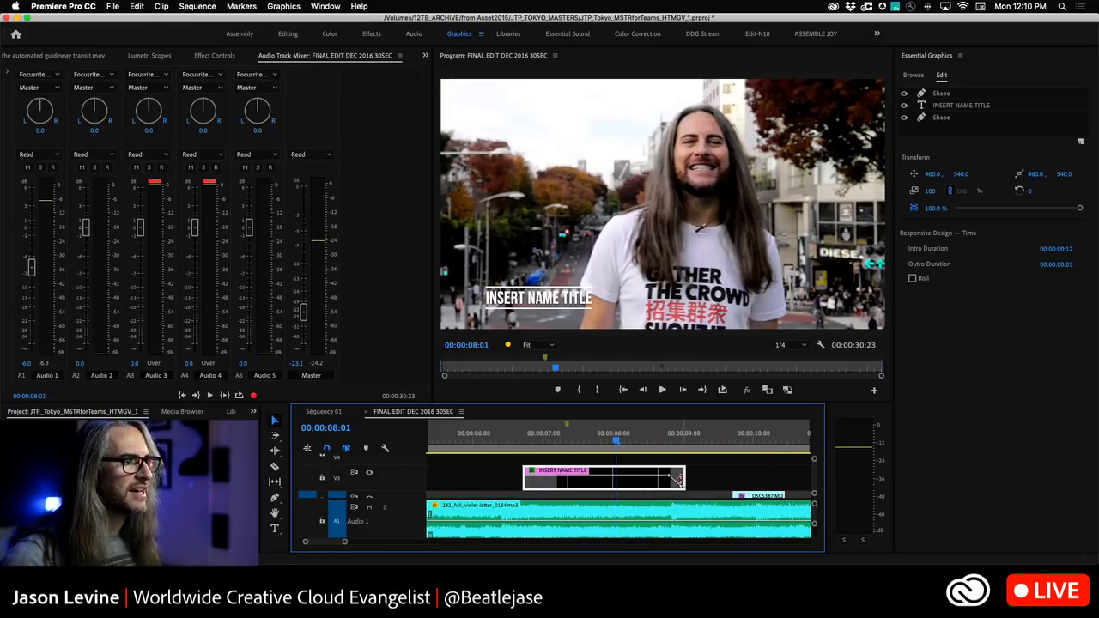
pyautogui.moveTo(678, 479); pyautogui.dragTo(758, 478)
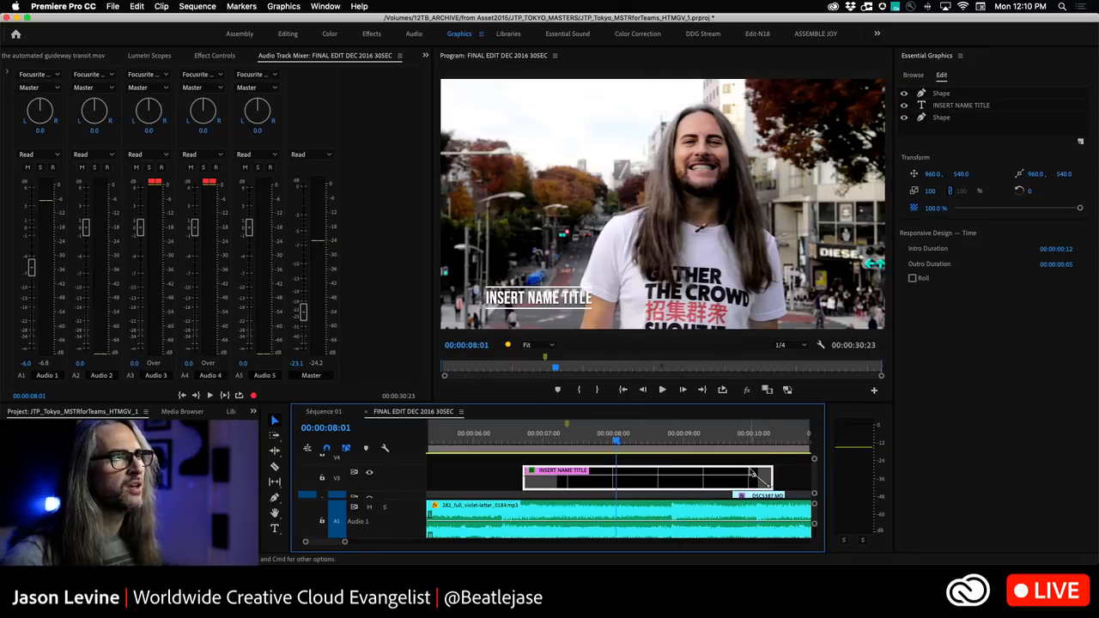
pyautogui.moveTo(618, 441); pyautogui.dragTo(657, 443)
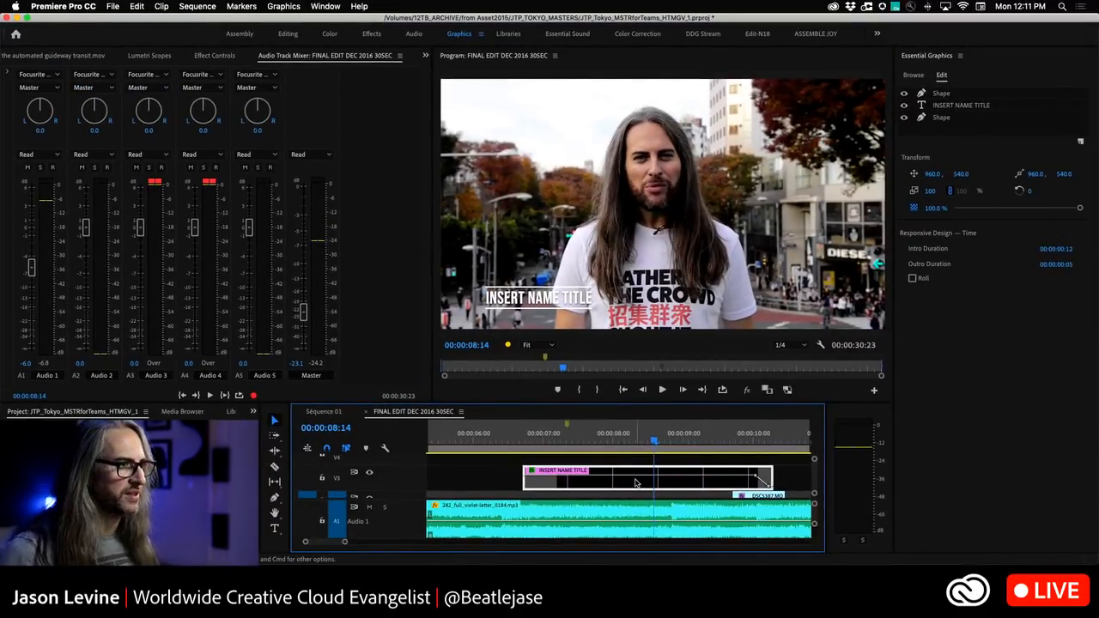
# - Delete the title graphic and add the Angled Image Caption template to V3, starting at about 00:00:08:05
pyautogui.press('Delete')
pyautogui.click(917, 77)
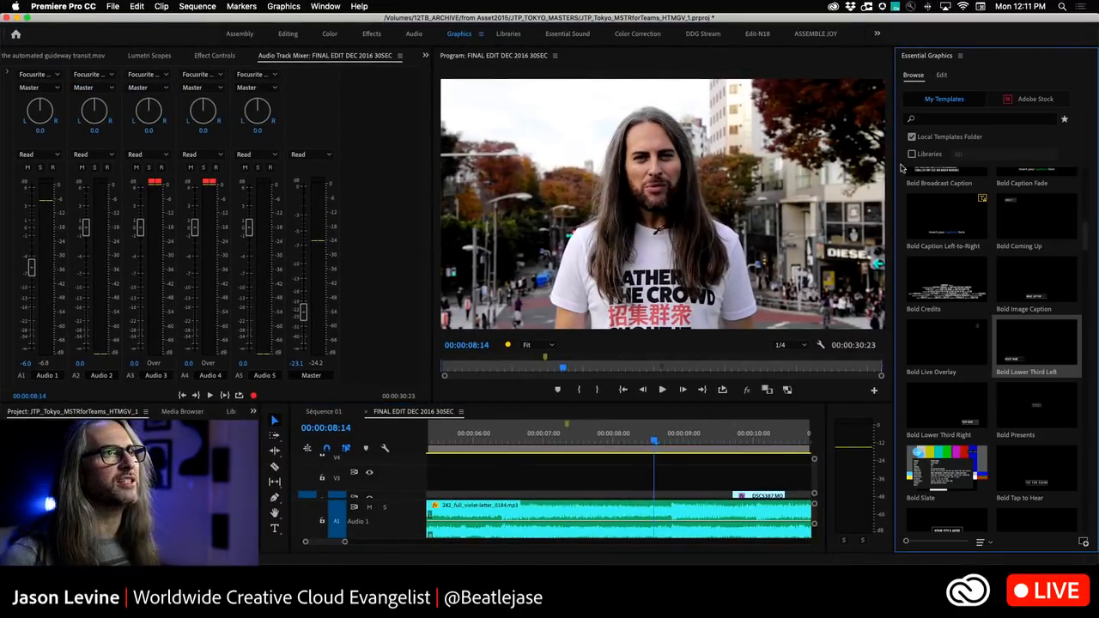
pyautogui.moveTo(1087, 232); pyautogui.dragTo(1095, 171)
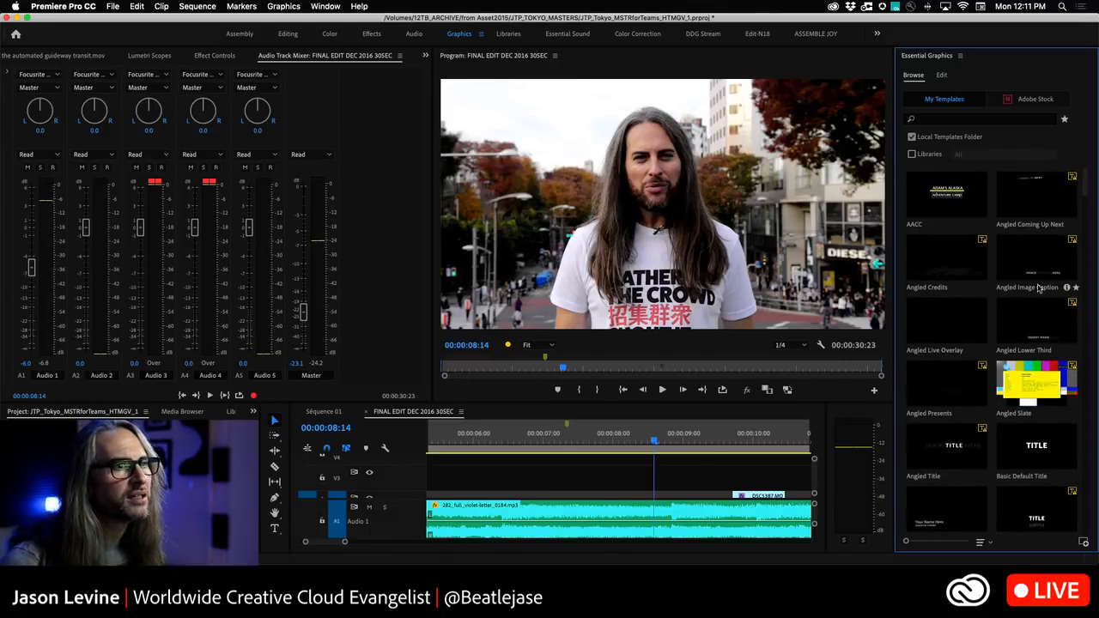
pyautogui.moveTo(1036, 330)
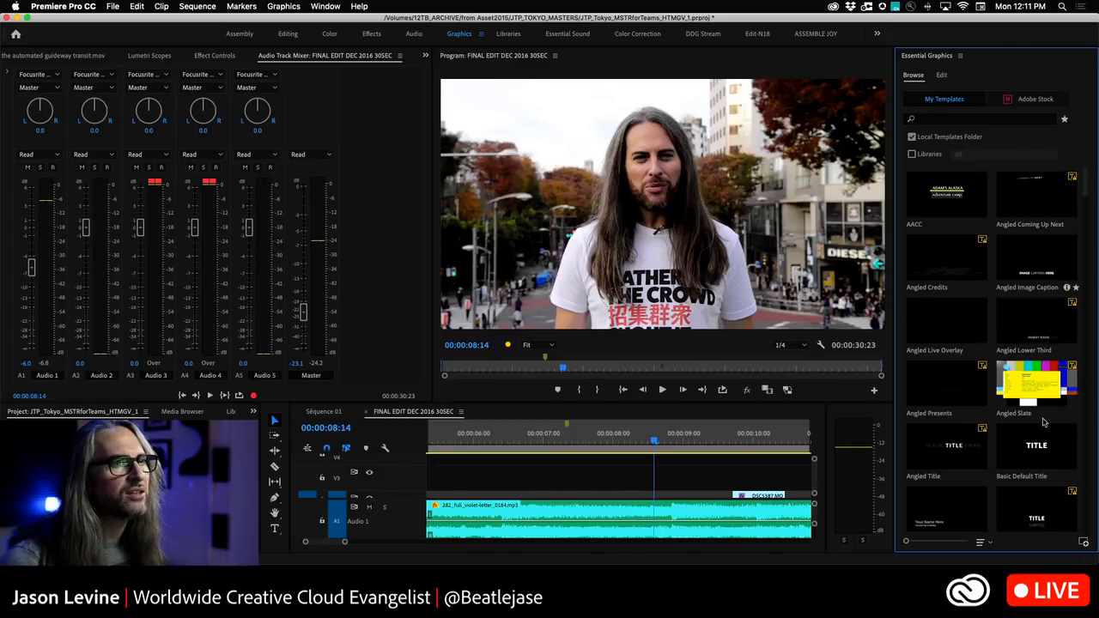
pyautogui.moveTo(1037, 257); pyautogui.dragTo(625, 474)
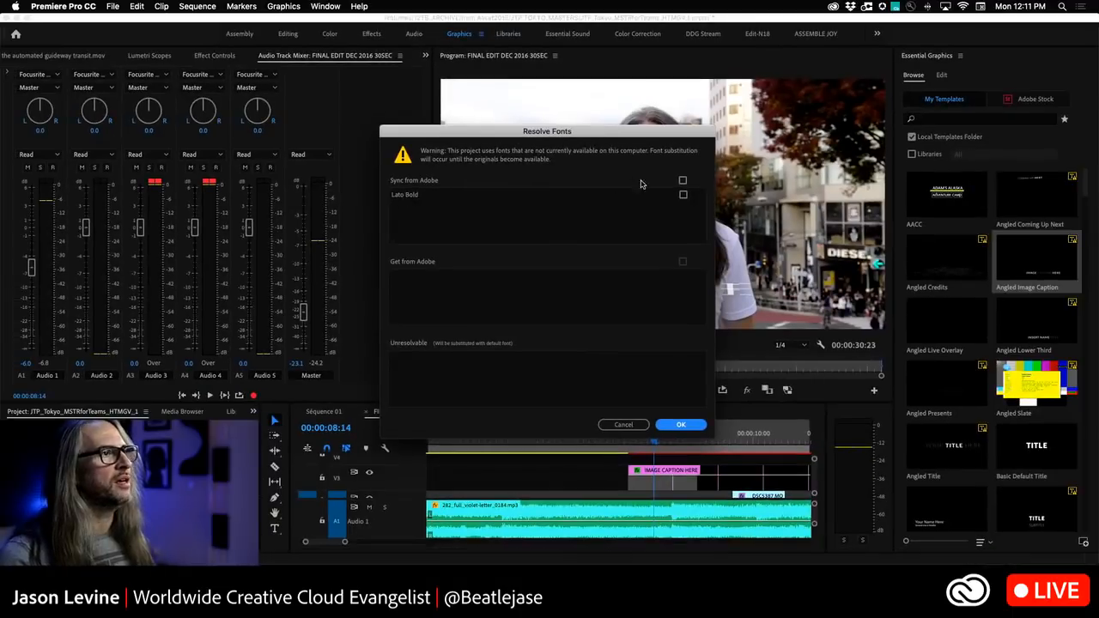
# - Sync the missing Lato Bold font from Adobe and play the new caption from 00:00:08:03
pyautogui.click(1042, 191)
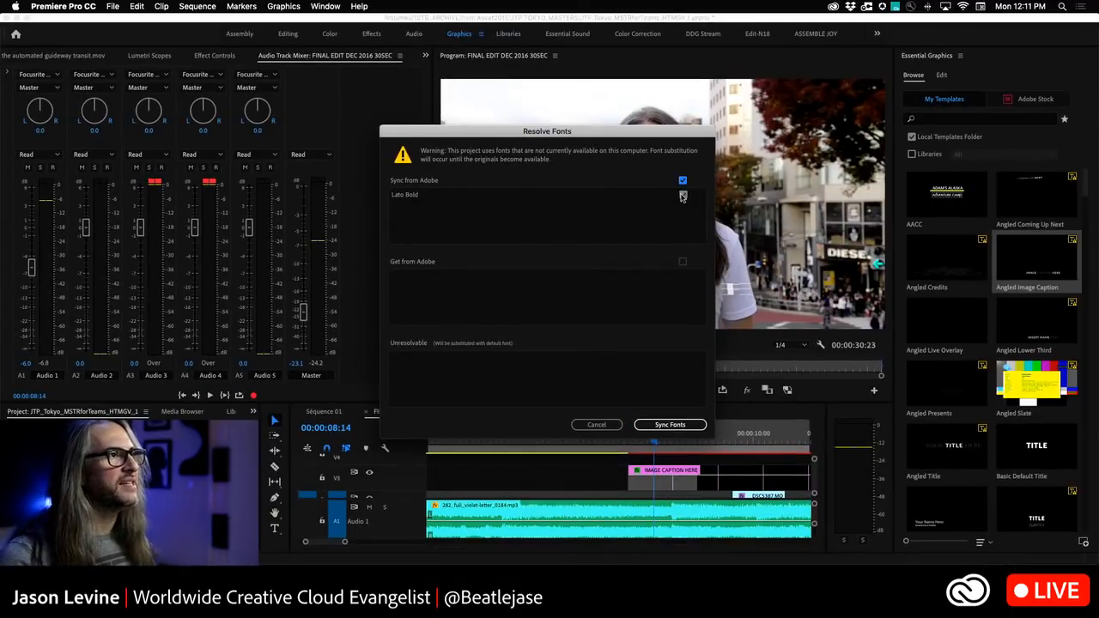
pyautogui.click(685, 426)
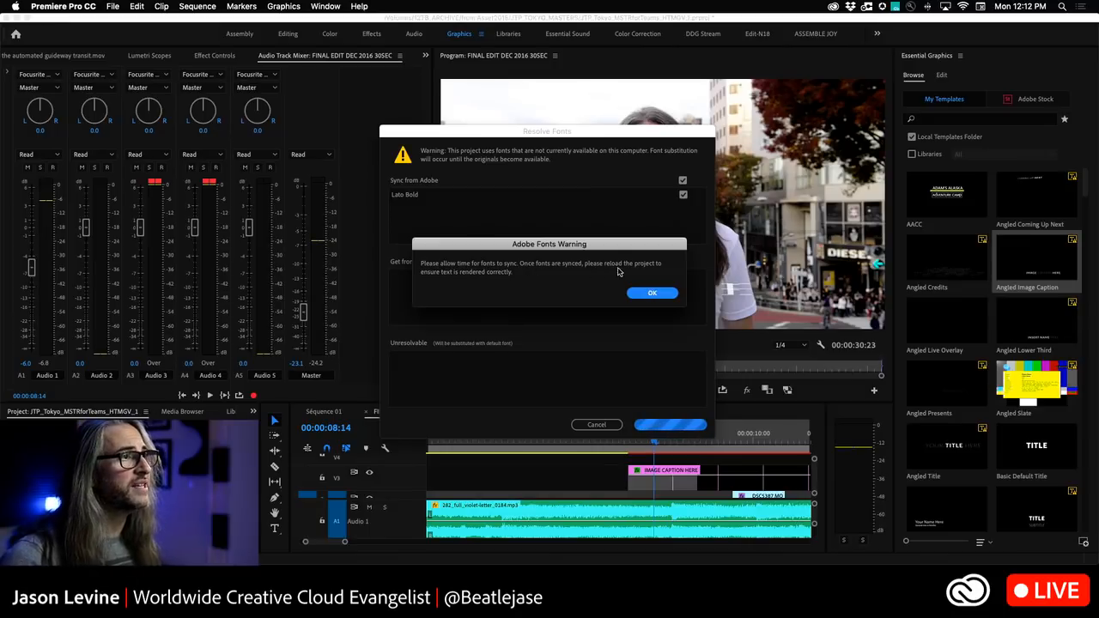
pyautogui.click(654, 294)
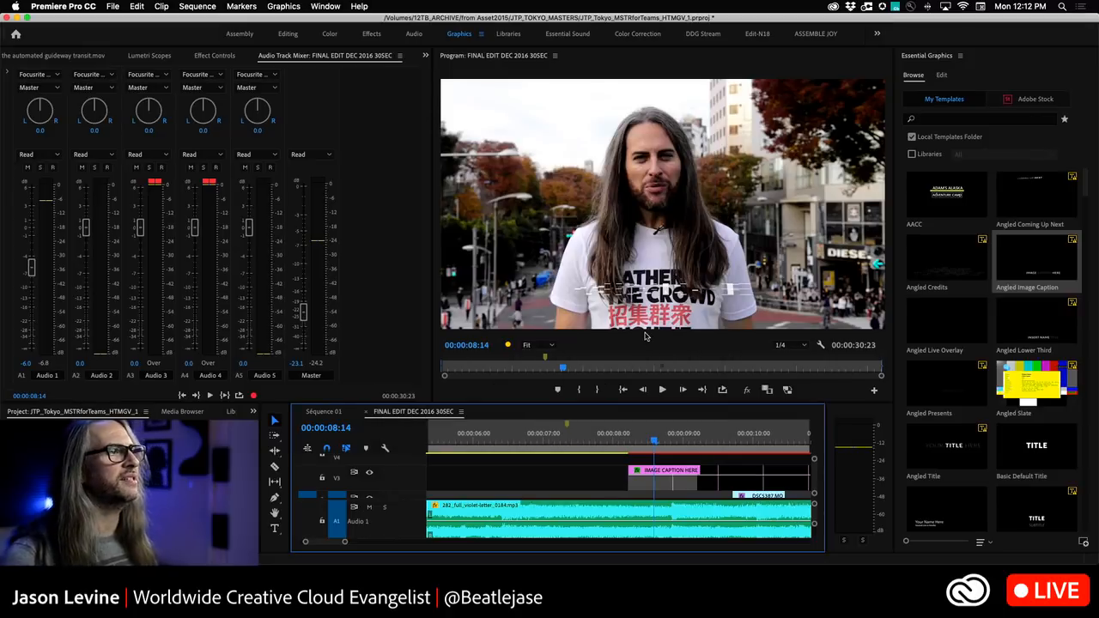
pyautogui.moveTo(654, 447); pyautogui.dragTo(622, 444)
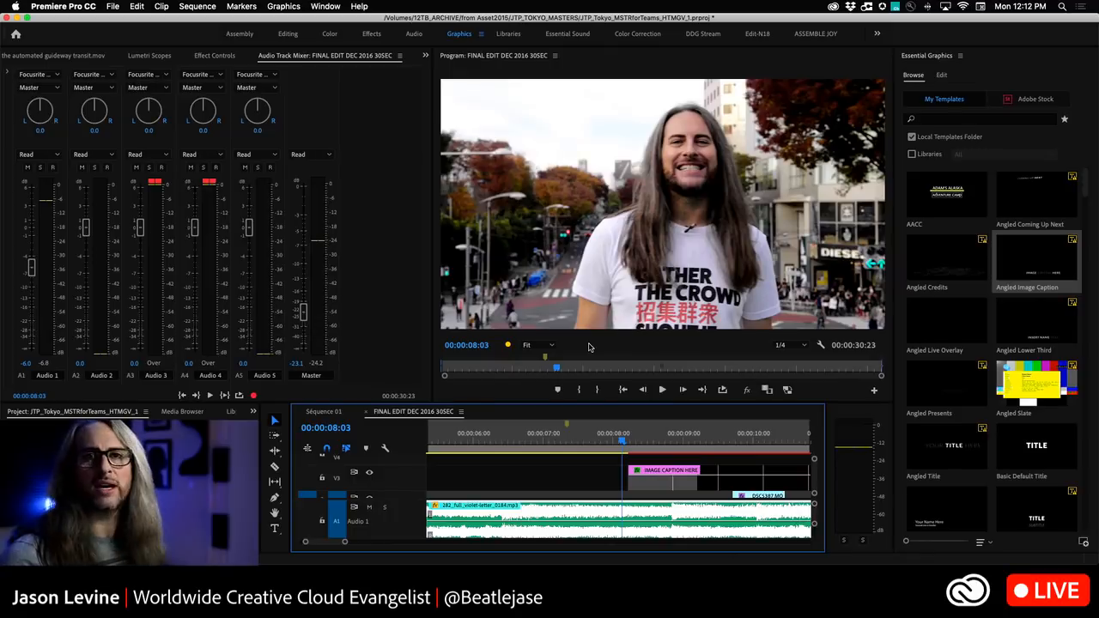
pyautogui.press('space')
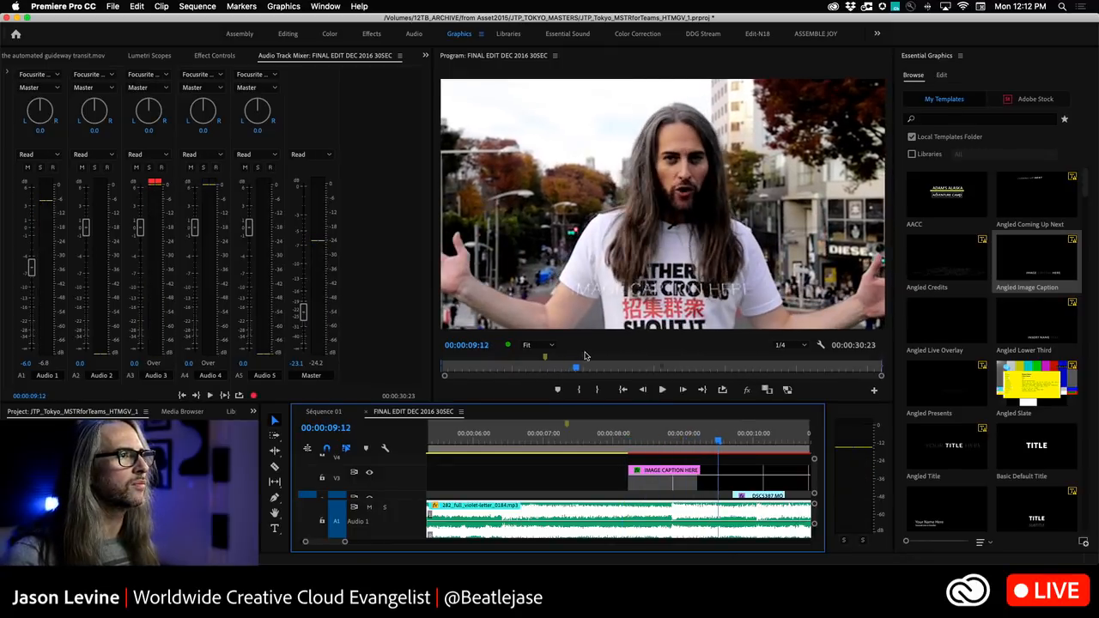
# - Set the IMAGE CAPTION HERE text layer's fill to orange and its font style to Semibold
pyautogui.click(683, 301)
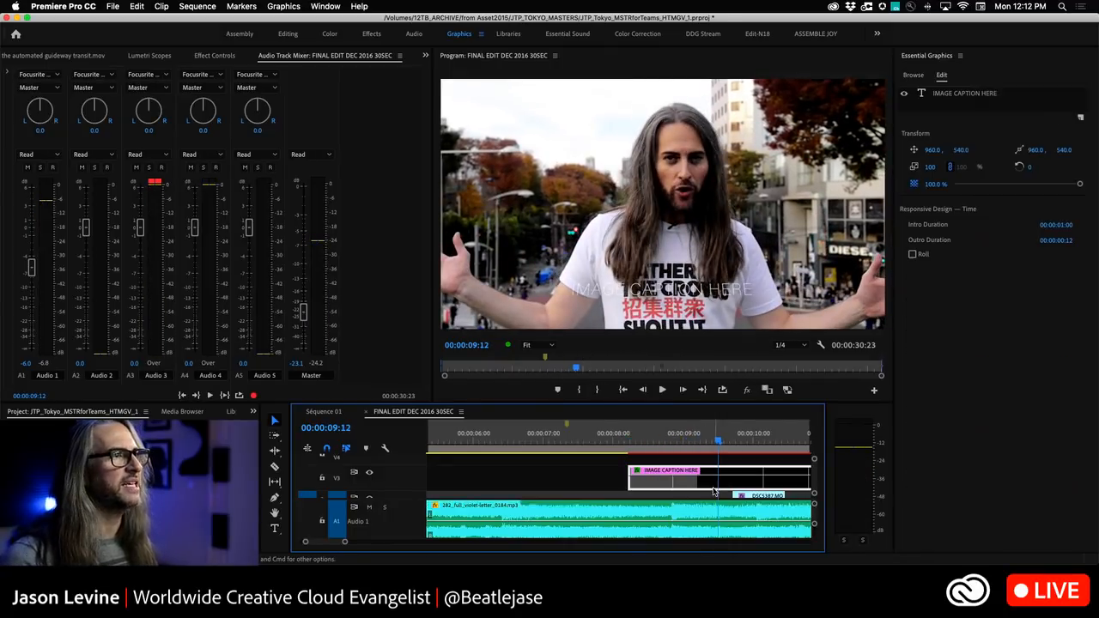
pyautogui.click(965, 93)
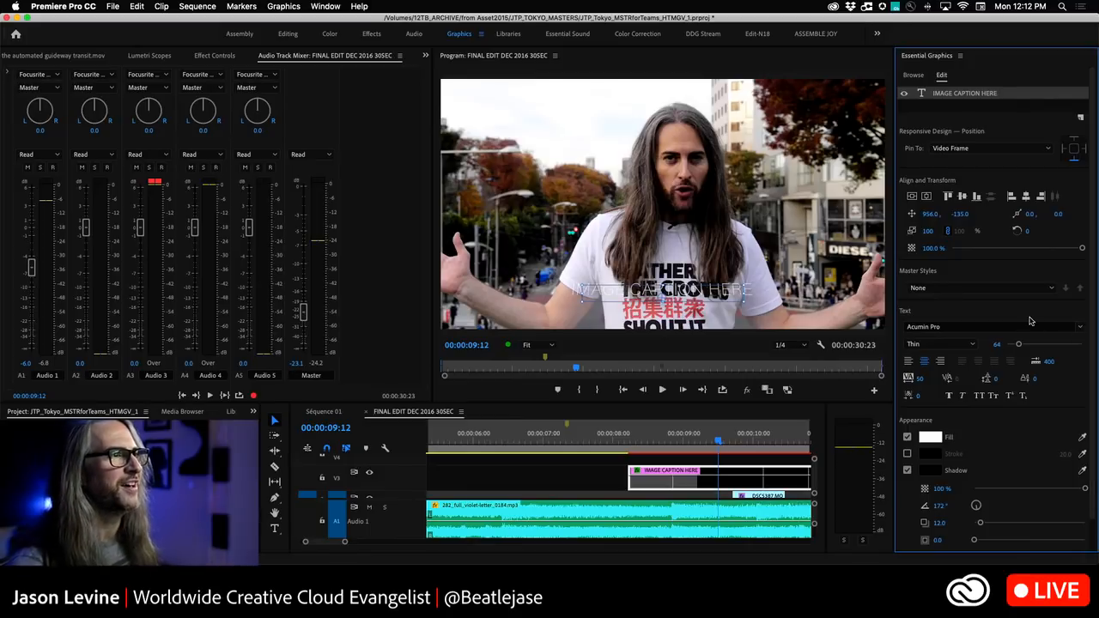
pyautogui.click(929, 437)
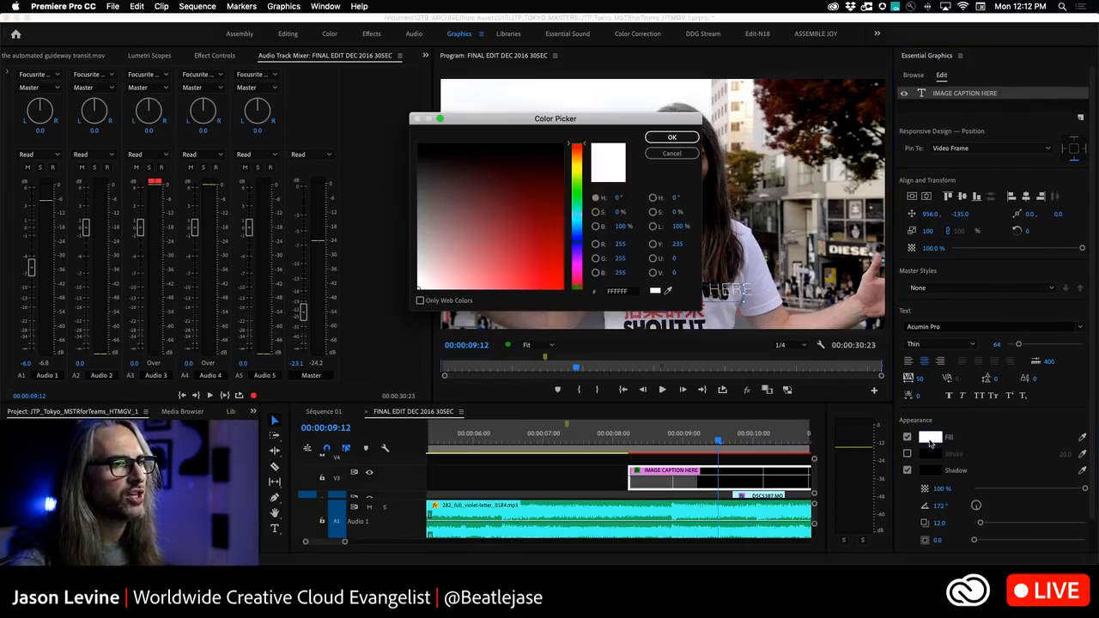
pyautogui.moveTo(567, 181); pyautogui.dragTo(576, 153)
pyautogui.click(513, 210)
pyautogui.moveTo(513, 242); pyautogui.dragTo(531, 261)
pyautogui.click(670, 138)
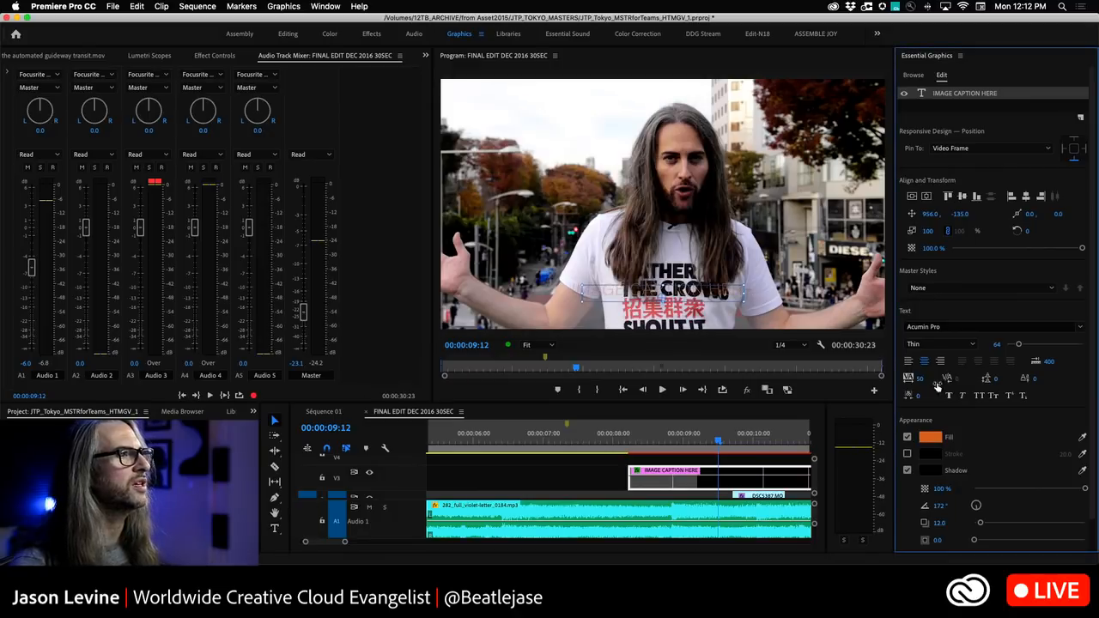
pyautogui.click(946, 344)
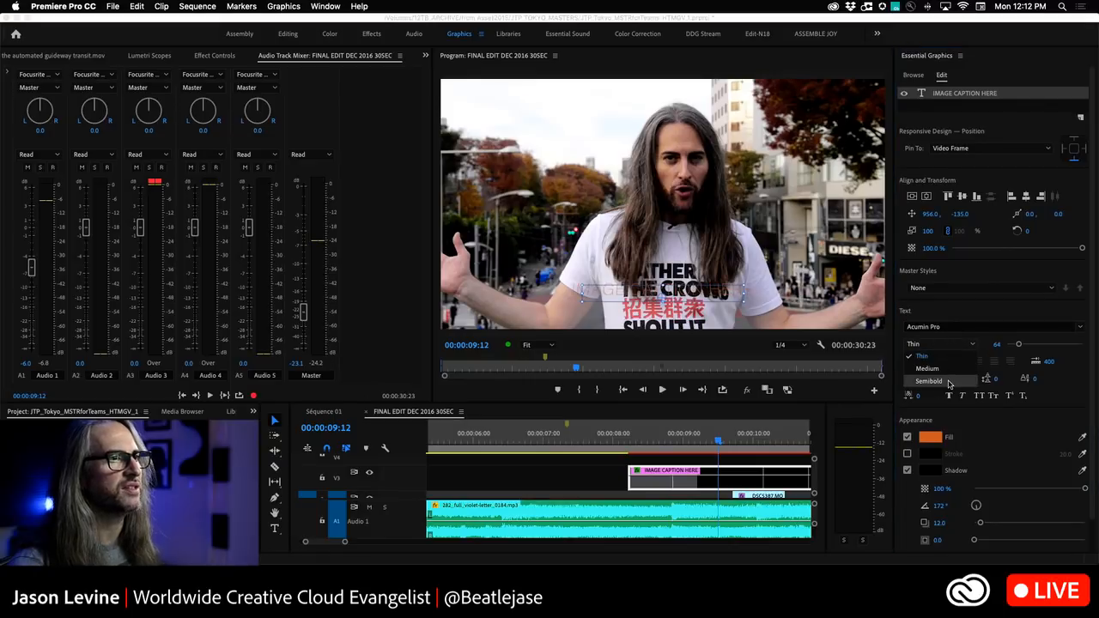
pyautogui.click(931, 380)
# - Play the restyled caption from 00:00:08:03, reselect its text layer and view the caption at 00:00:09:19
pyautogui.moveTo(726, 439); pyautogui.dragTo(620, 439)
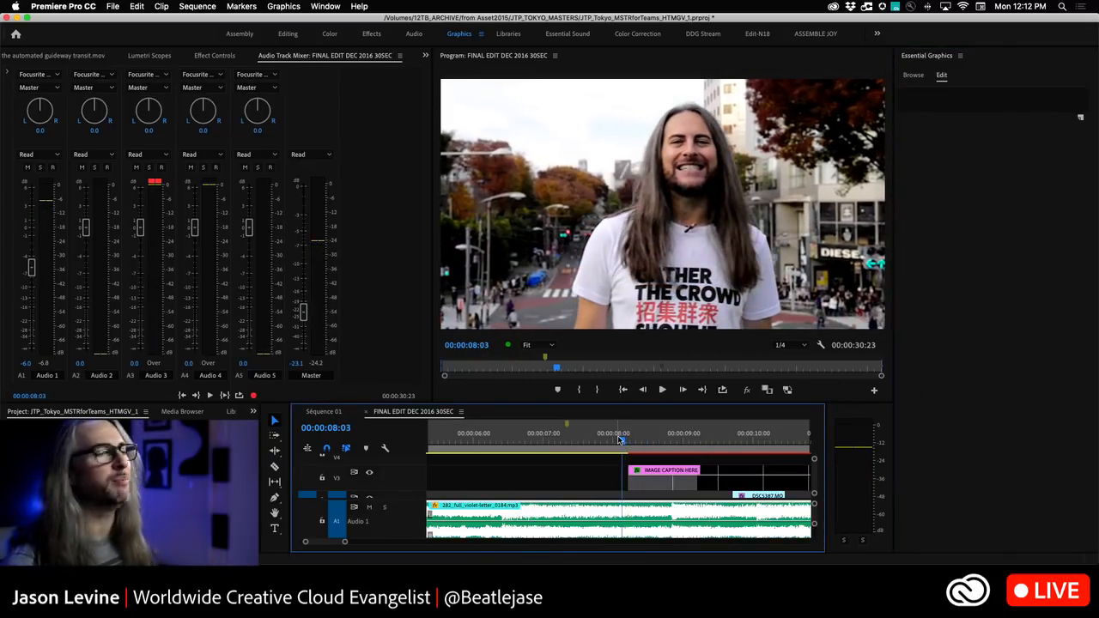
pyautogui.press('space')
pyautogui.press('space')
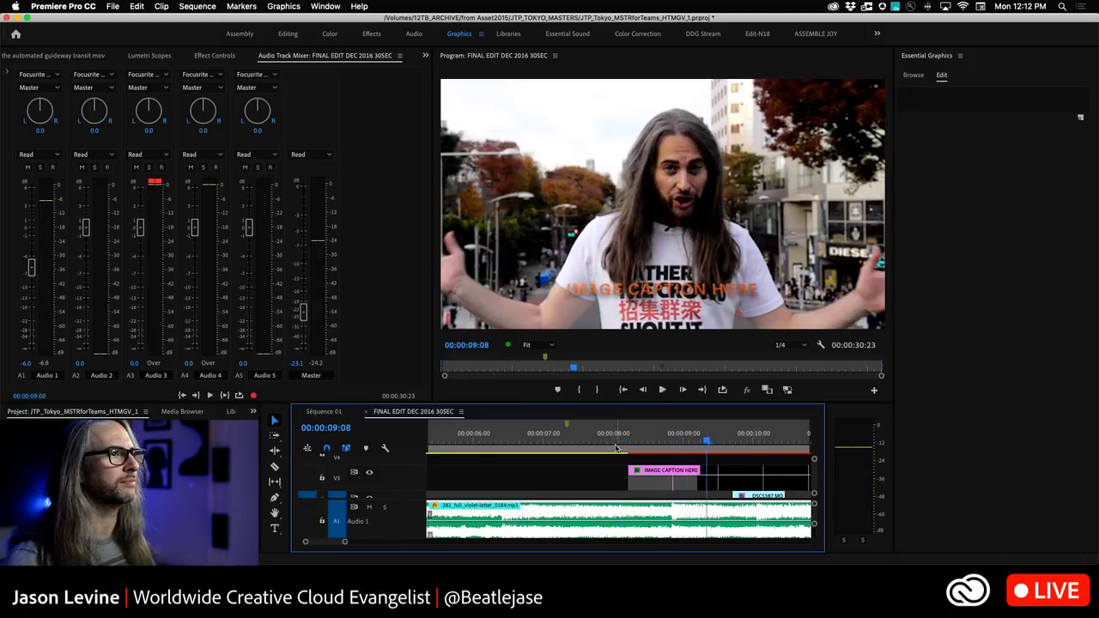
pyautogui.click(674, 302)
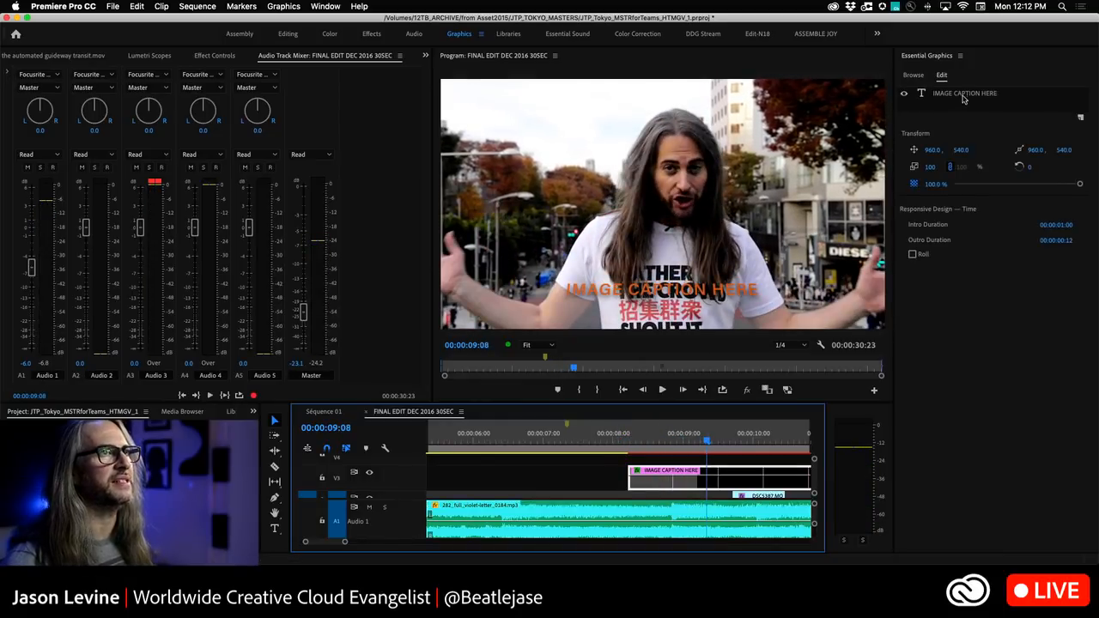
pyautogui.click(963, 96)
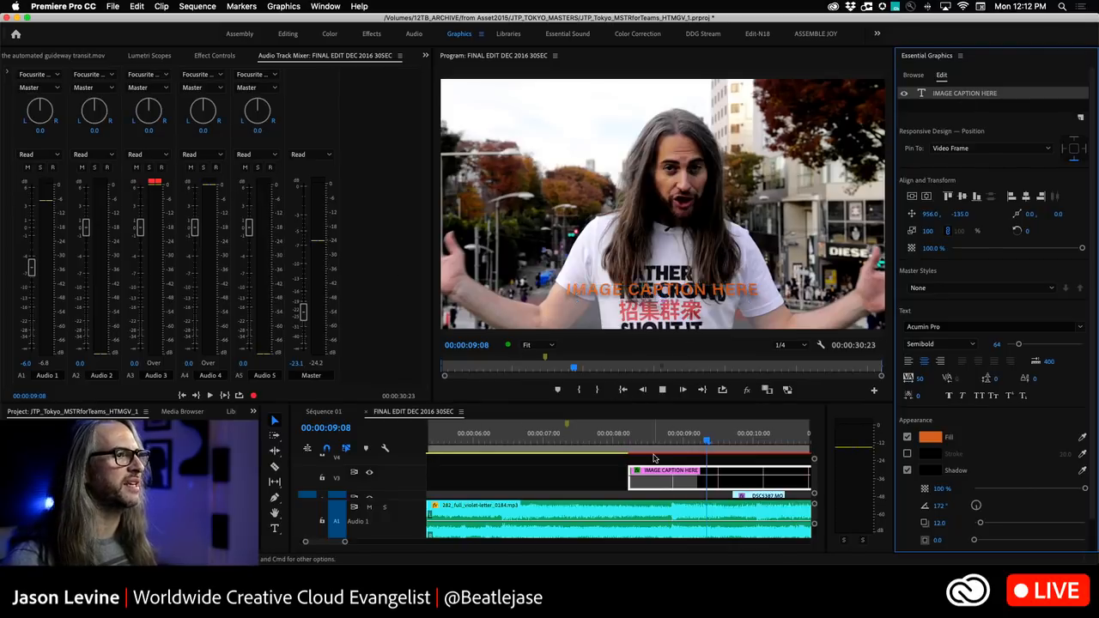
pyautogui.press('Down')
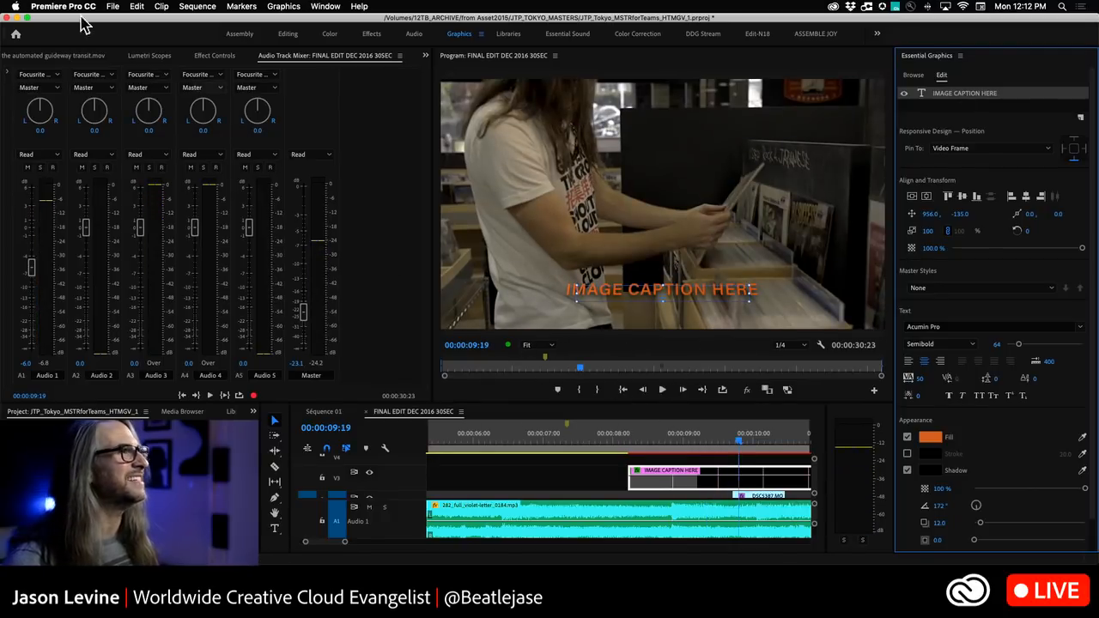
# - Save the project under the new name JTP_Tokyo_MSTRforTeams_HTMGV_1a in the JTP_TOKYO_MASTERS folder
pyautogui.click(113, 7)
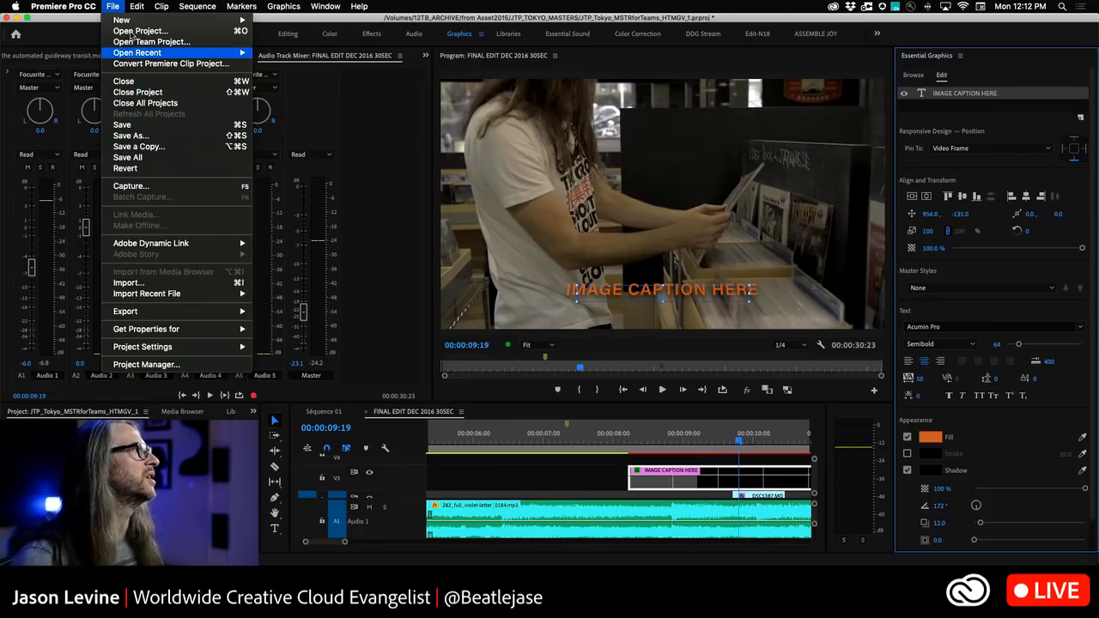
pyautogui.click(134, 146)
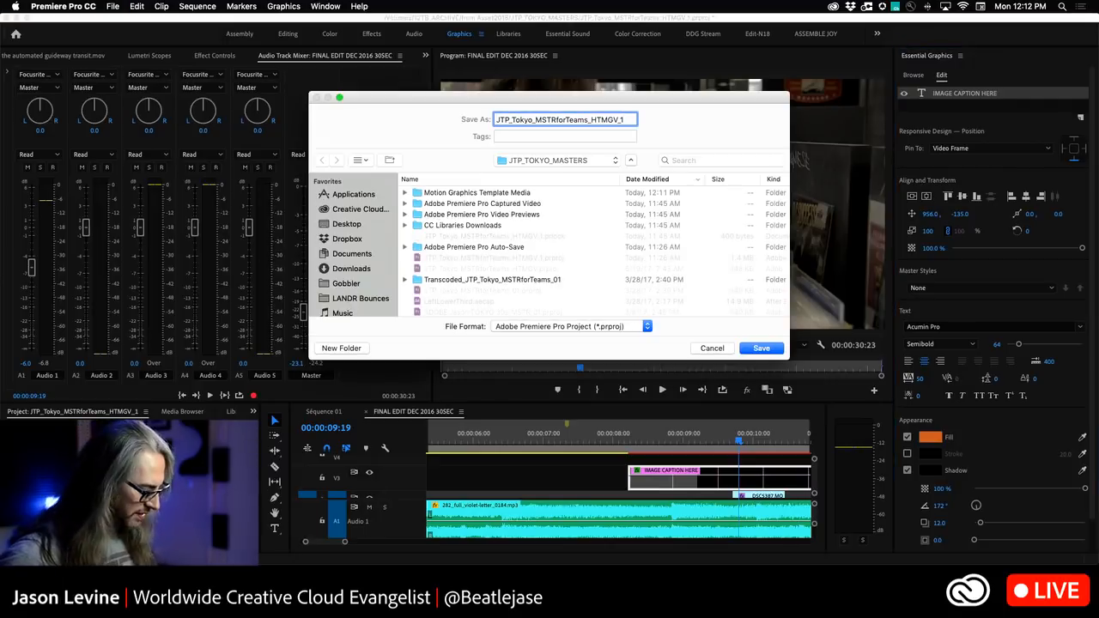
pyautogui.press('Return')
# - Close all projects and reopen JTP_Tokyo_MSTRforTeams_HTMGV_1a from the recent projects, dismissing the missing filter notice
pyautogui.click(112, 6)
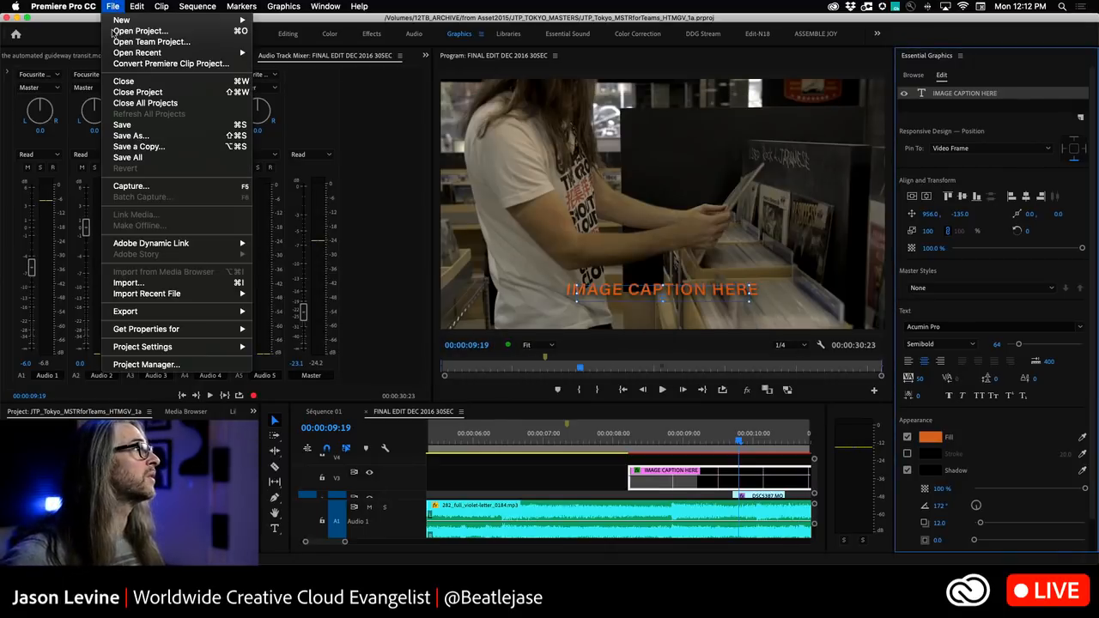
pyautogui.click(129, 104)
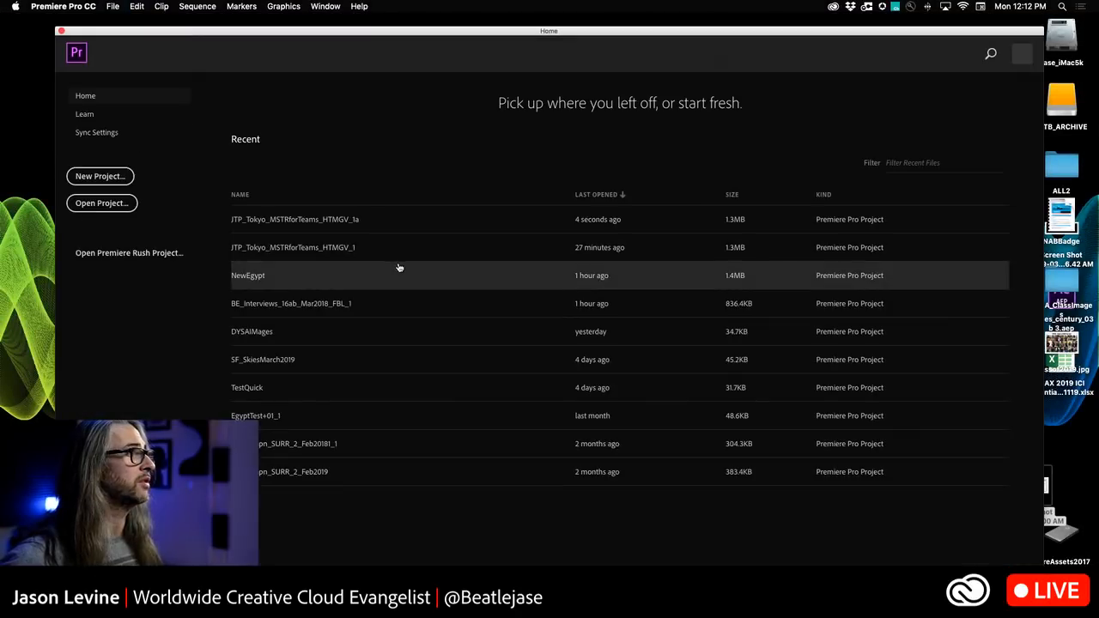
pyautogui.click(314, 219)
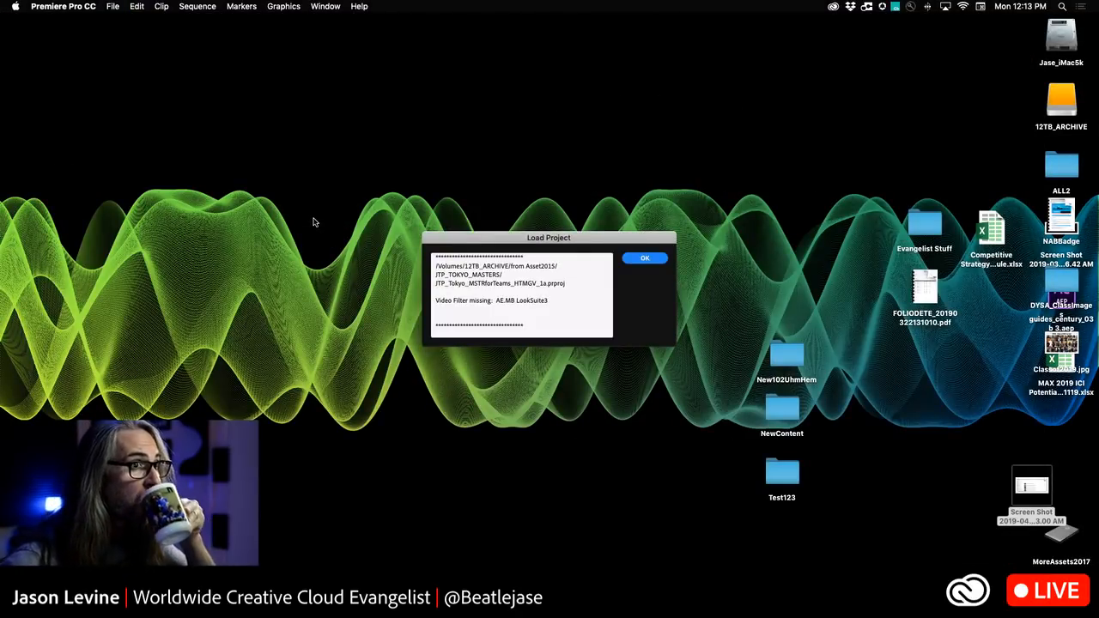
pyautogui.press('Return')
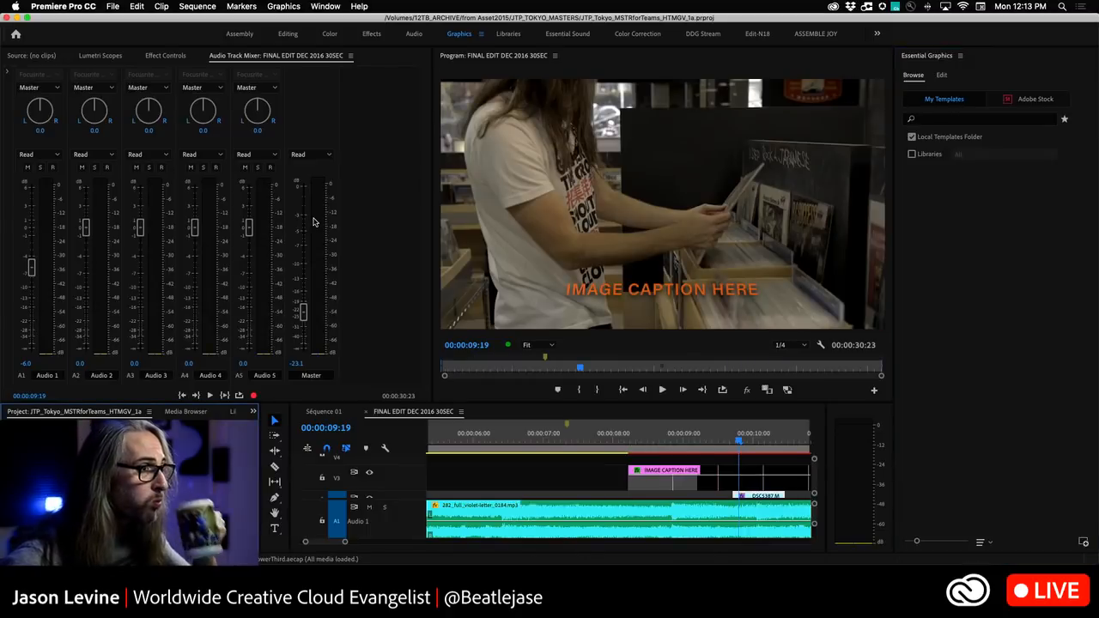
# - Inspect the caption graphic's effects and intro keyframes in Effect Controls between 00:00:08:10 and 00:00:09:05
pyautogui.click(639, 443)
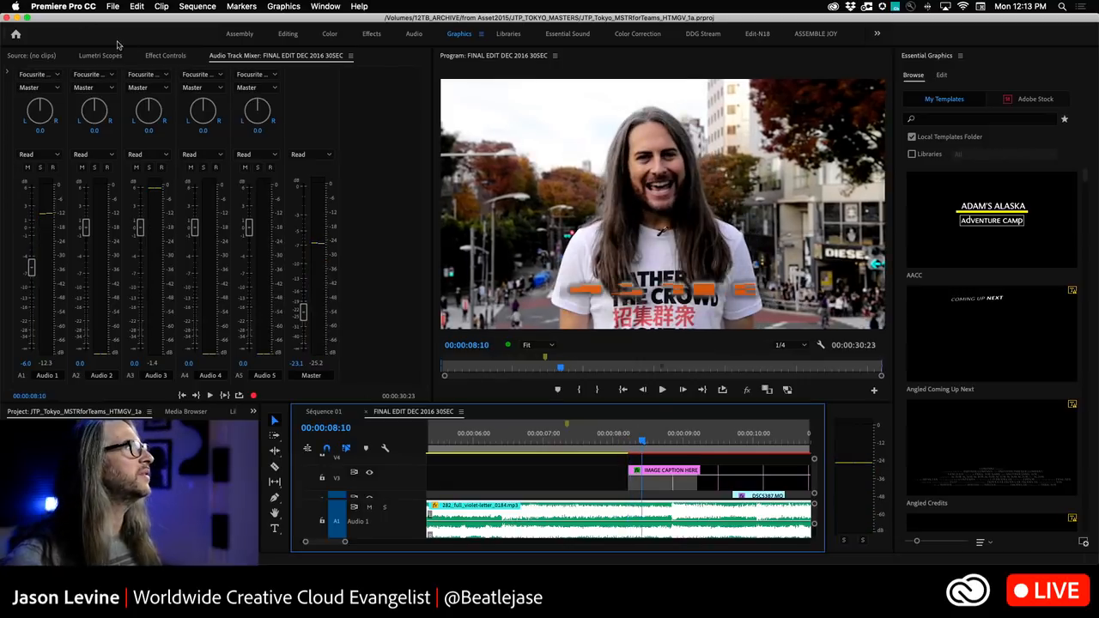
pyautogui.click(163, 56)
pyautogui.click(656, 479)
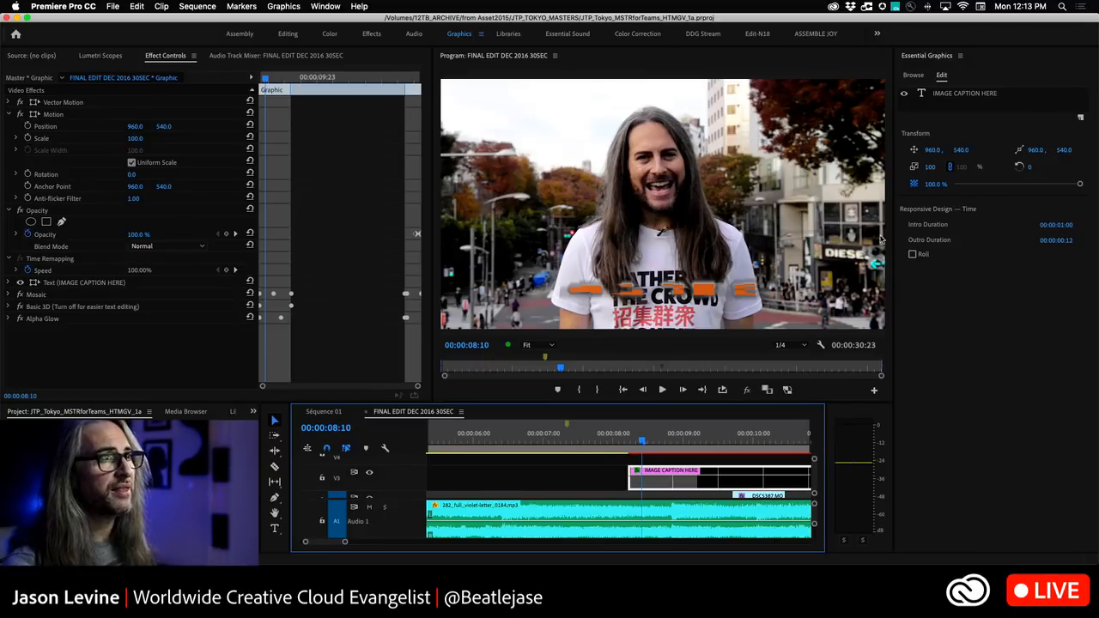
pyautogui.moveTo(644, 440); pyautogui.dragTo(697, 443)
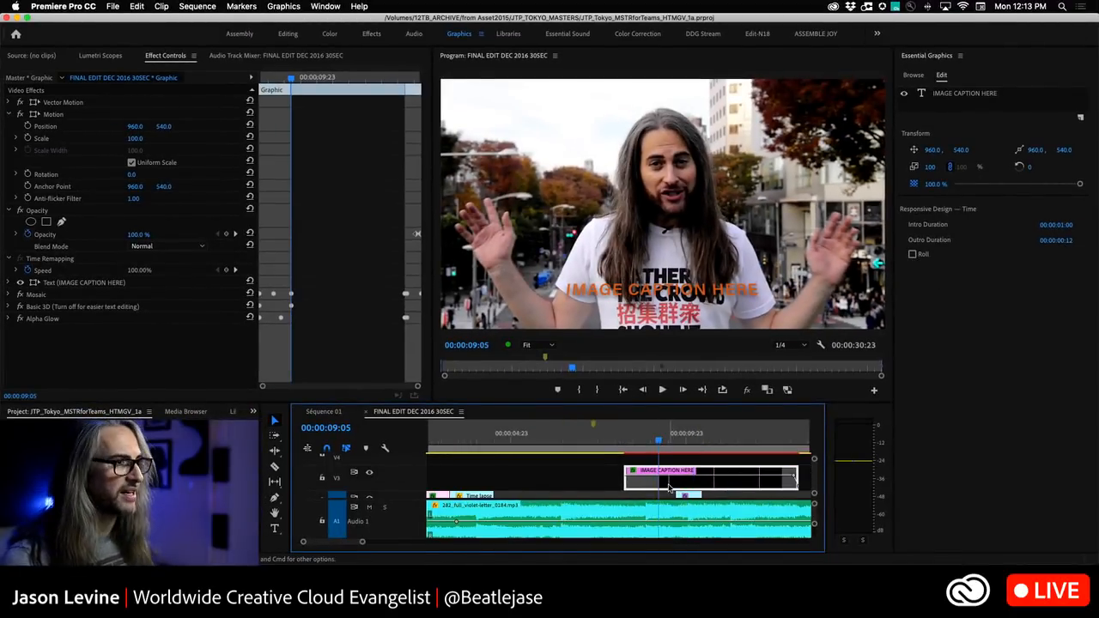
# - Play the end of the caption graphic from about 00:00:12:16 to review its outro over the footage
pyautogui.press('-')
pyautogui.moveTo(601, 446); pyautogui.dragTo(630, 445)
pyautogui.press('space')
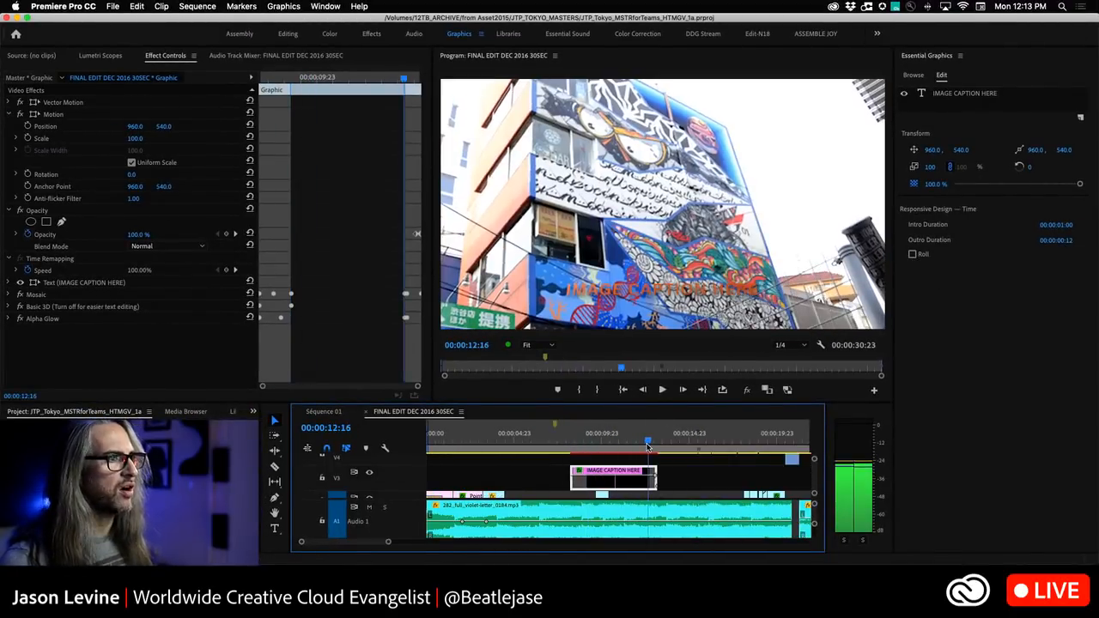
pyautogui.click(601, 519)
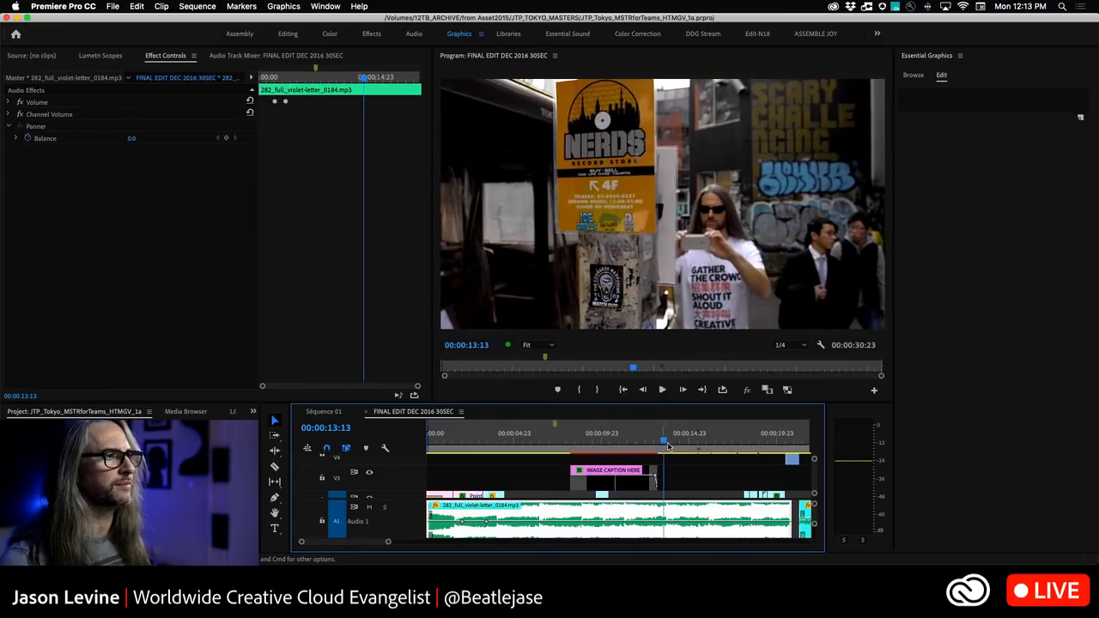
# - Go back to 00:00:09:22 and delete the IMAGE CAPTION HERE graphic from track V3
pyautogui.moveTo(657, 443); pyautogui.dragTo(602, 443)
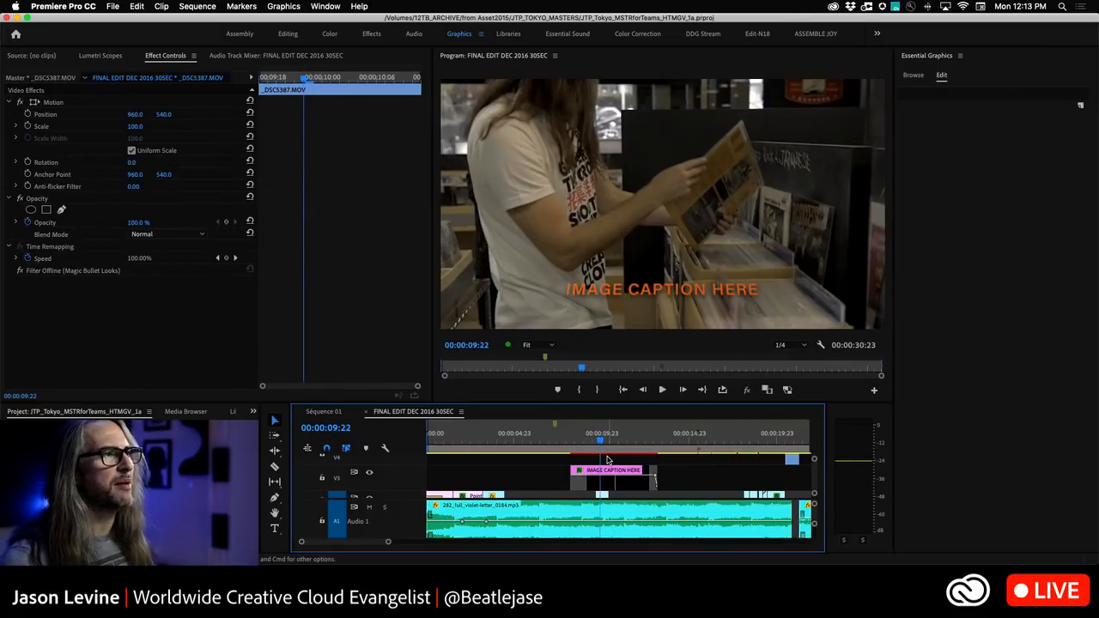
pyautogui.click(606, 470)
pyautogui.press('Delete')
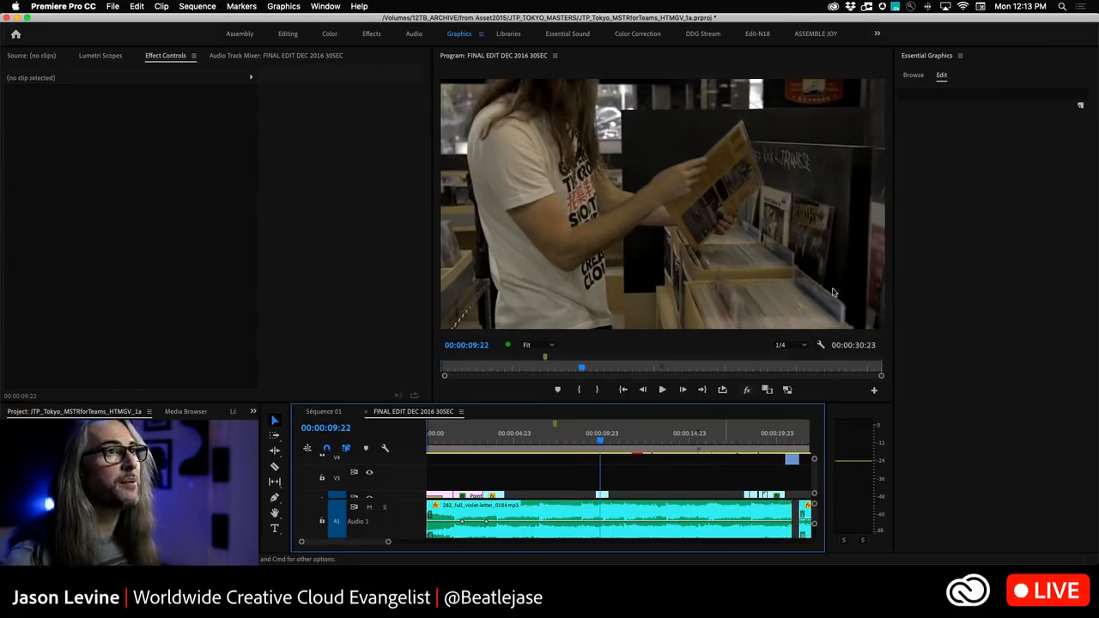
# - Browse the local templates with smaller thumbnails and add the Blasted template to track V3 at about 00:00:09:22, selecting the new clip
pyautogui.click(914, 75)
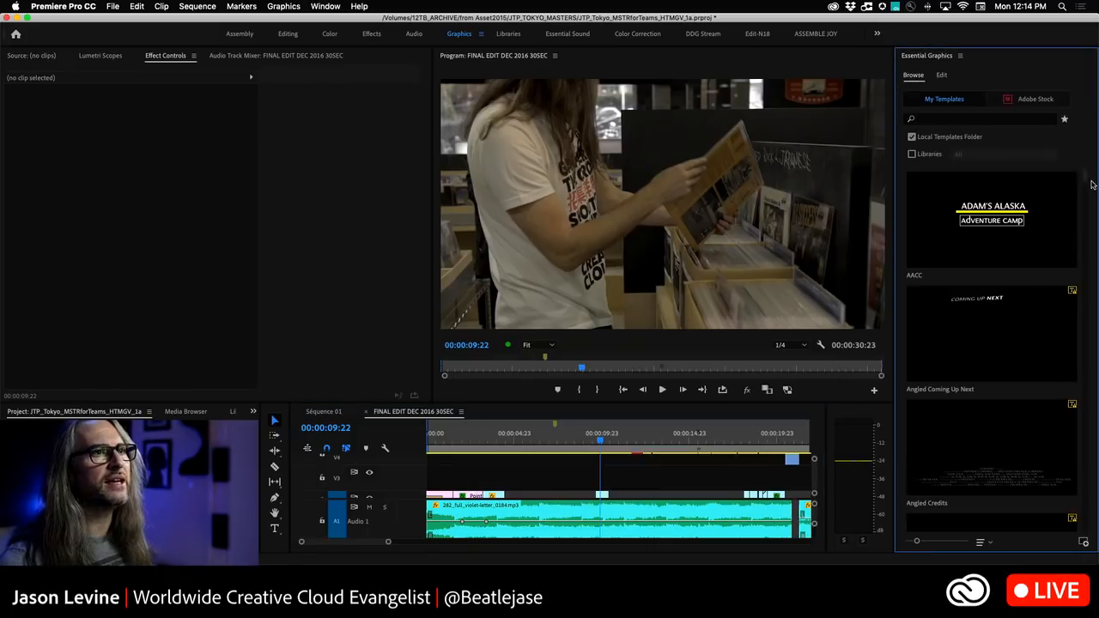
pyautogui.moveTo(915, 544); pyautogui.dragTo(906, 544)
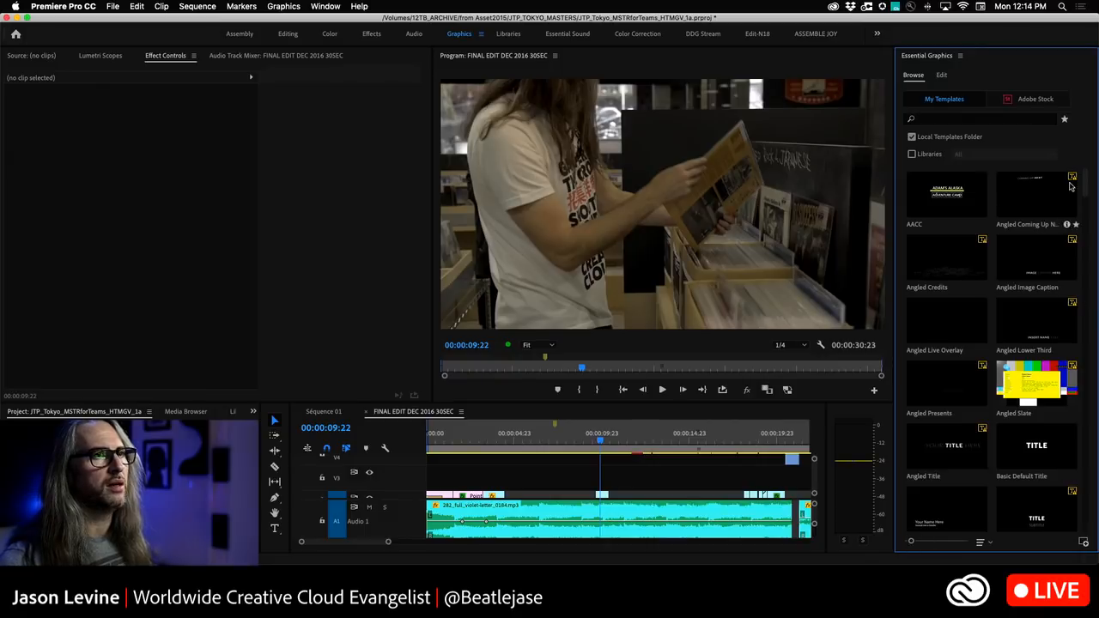
pyautogui.moveTo(1086, 182); pyautogui.dragTo(1086, 215)
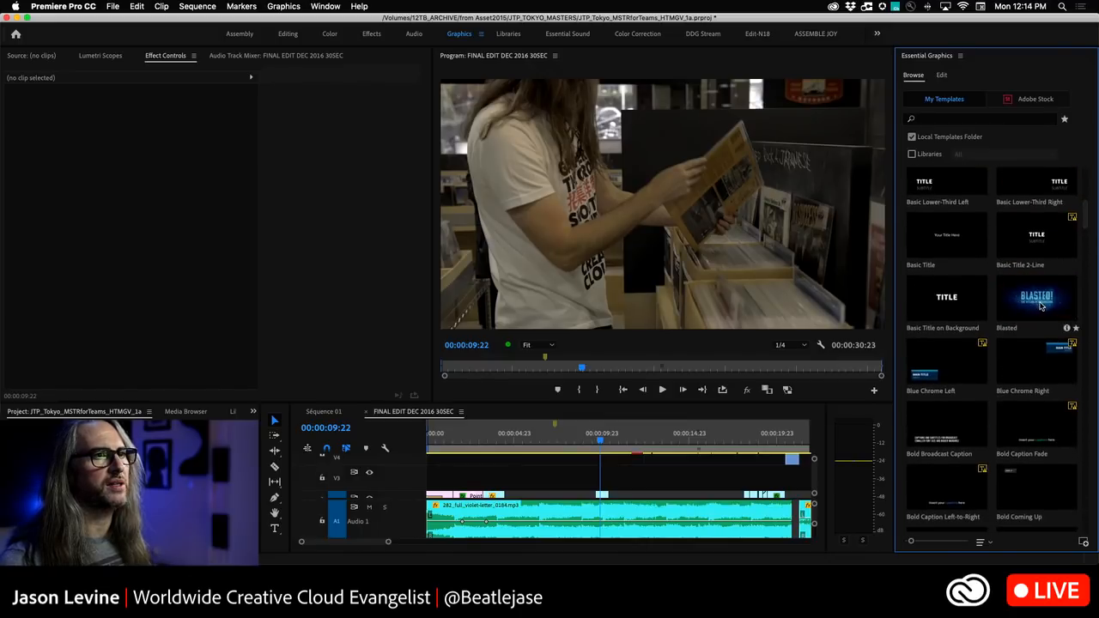
pyautogui.moveTo(1030, 302); pyautogui.dragTo(598, 475)
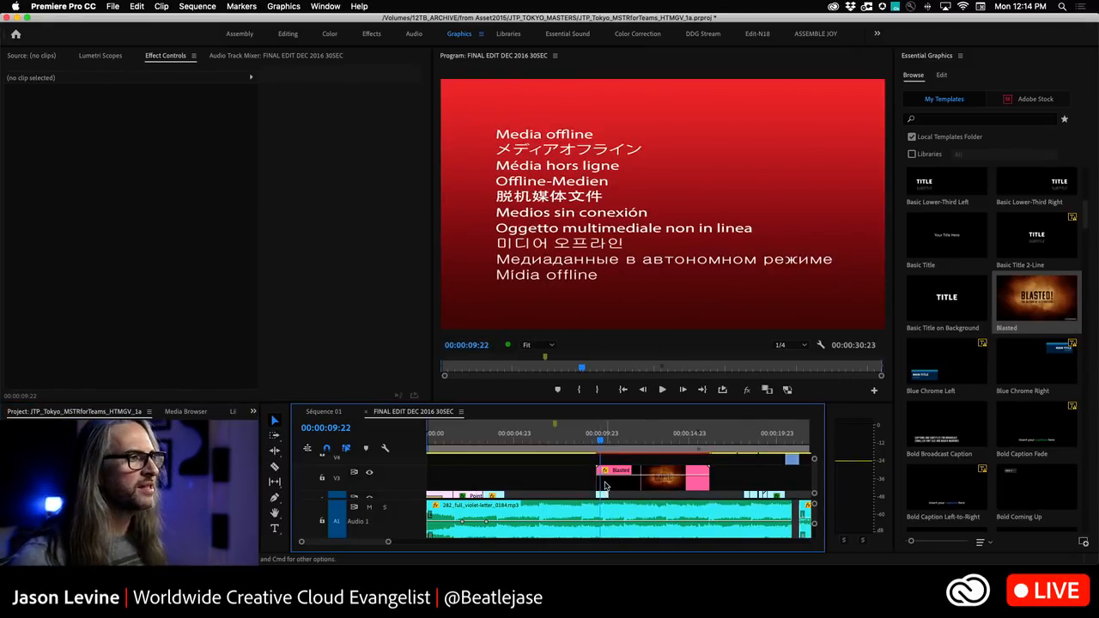
pyautogui.click(604, 483)
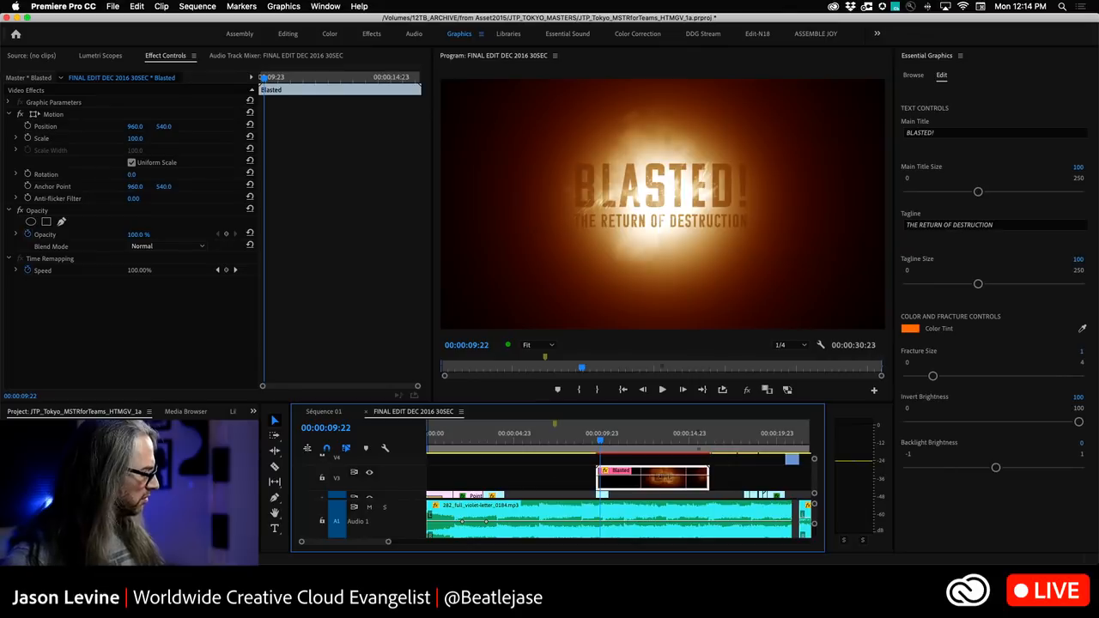
pyautogui.press('super+Tab')
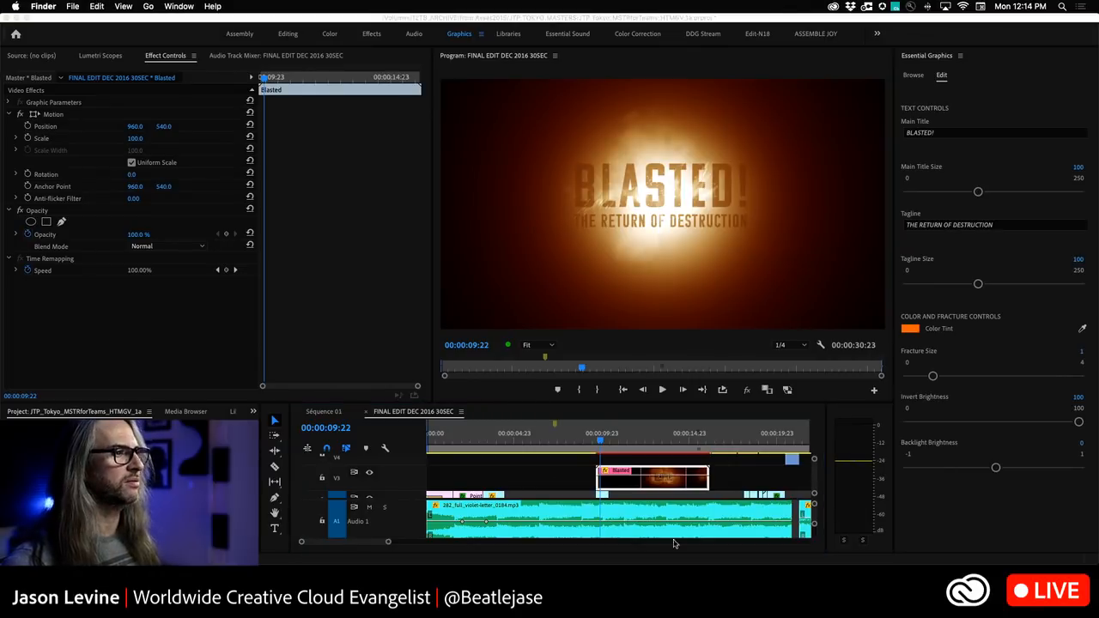
pyautogui.click(446, 245)
pyautogui.press('Left')
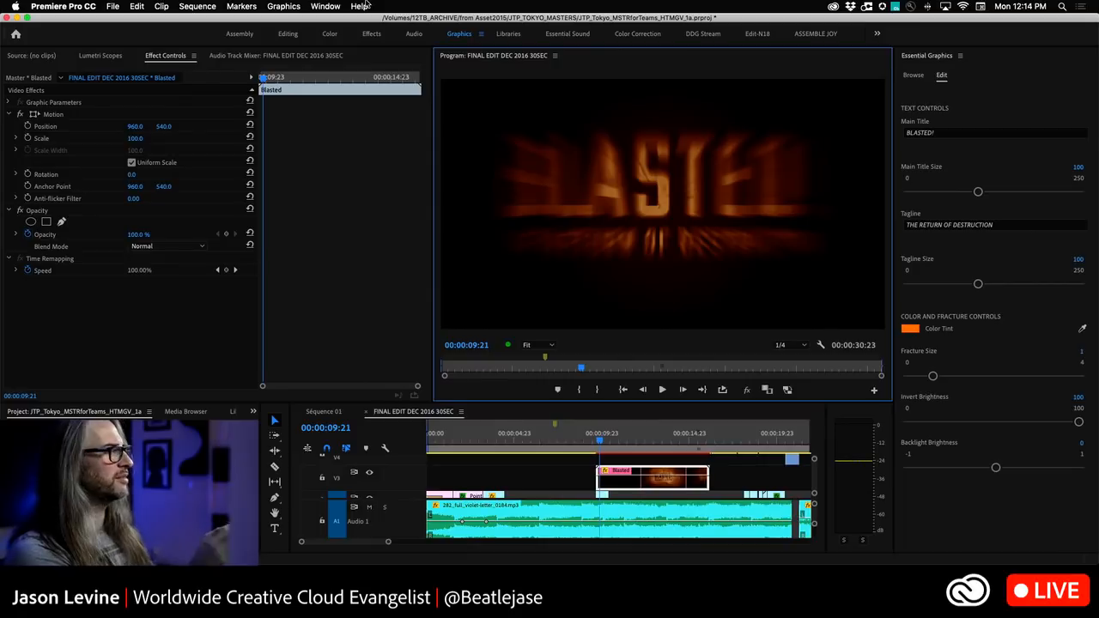
pyautogui.click(327, 6)
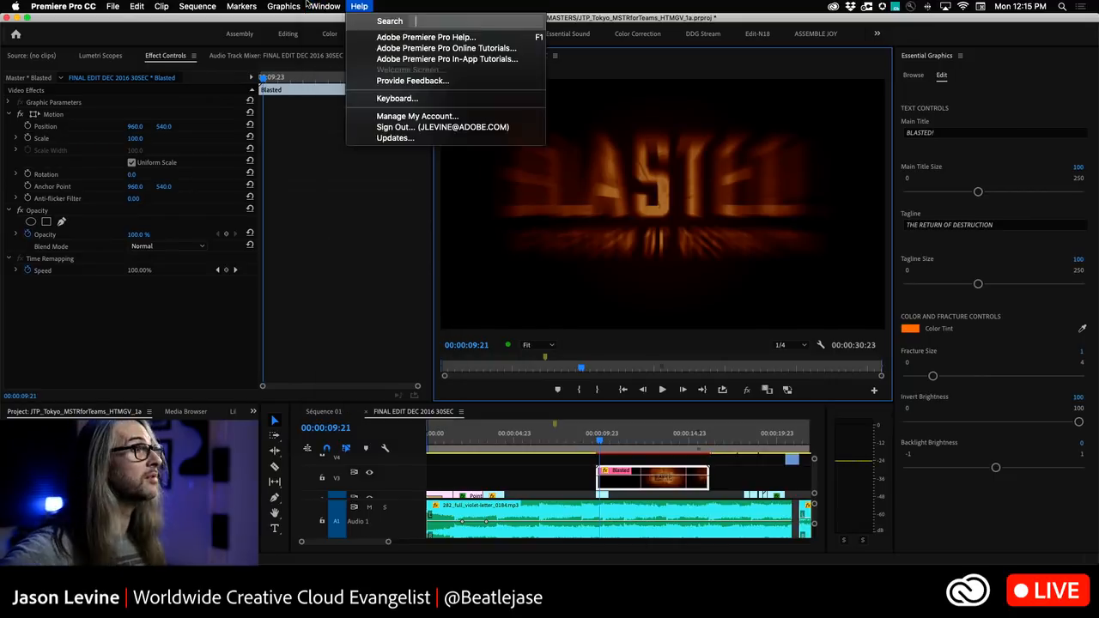
pyautogui.moveTo(243, 7)
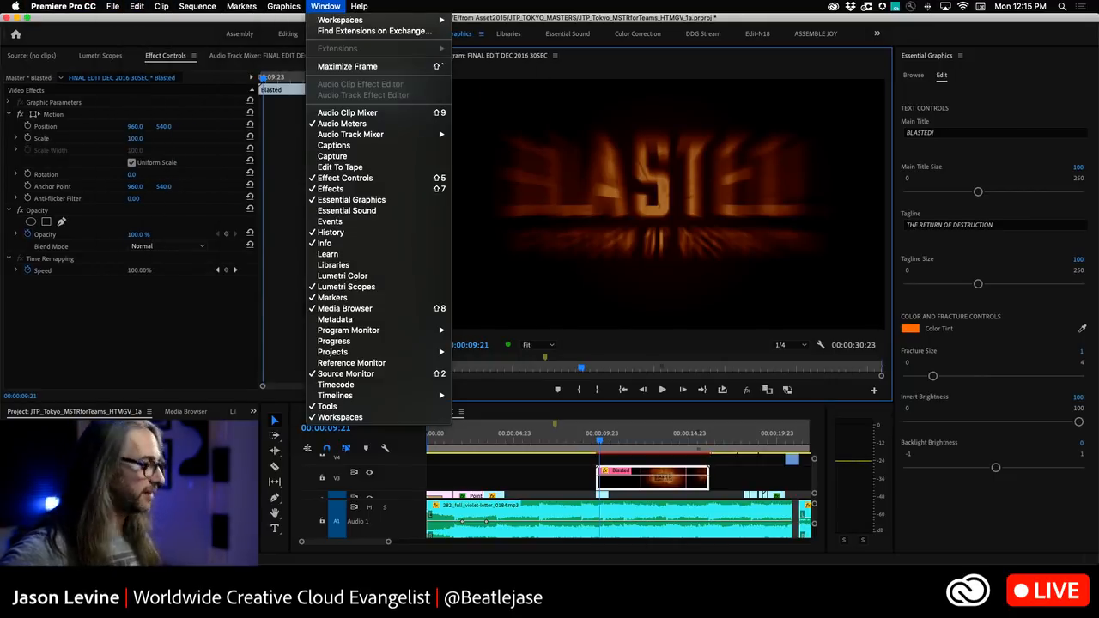
pyautogui.click(306, 4)
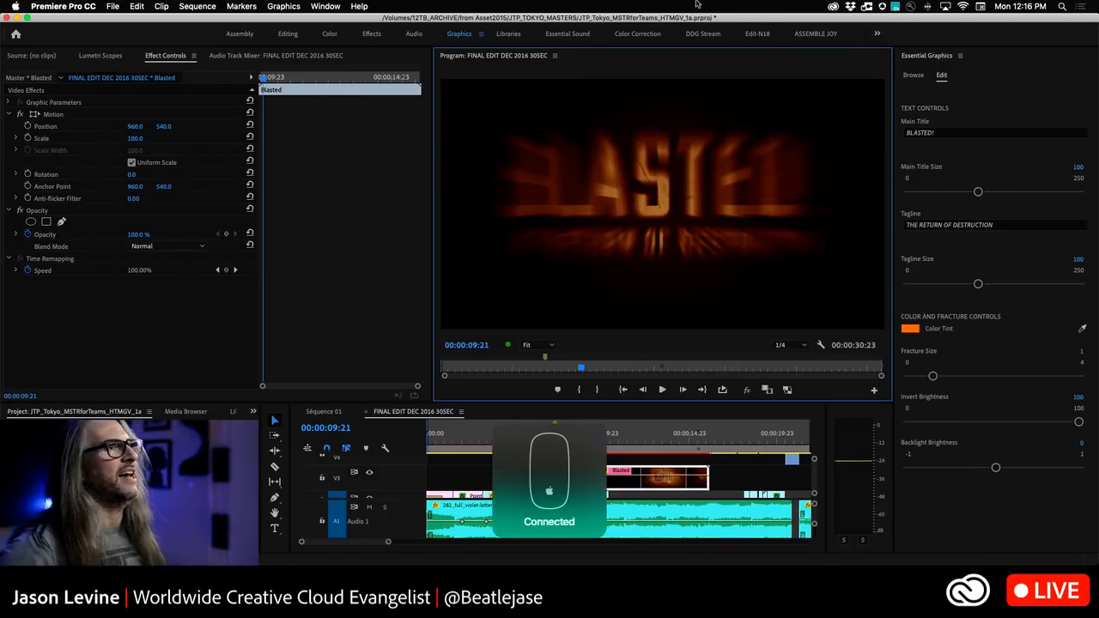
pyautogui.click(926, 6)
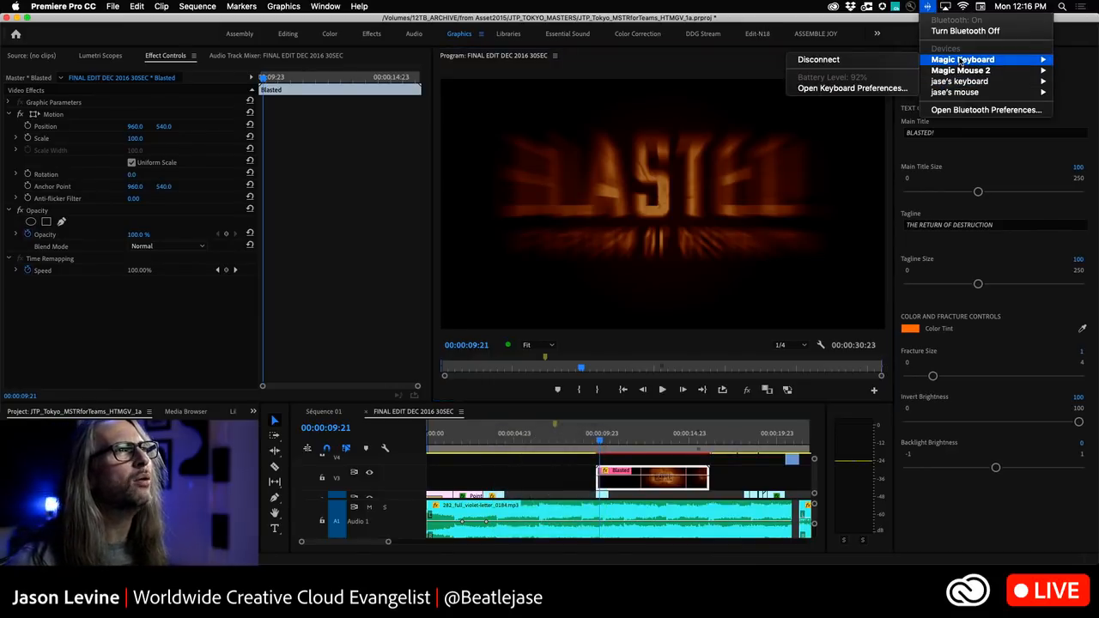
pyautogui.moveTo(962, 73)
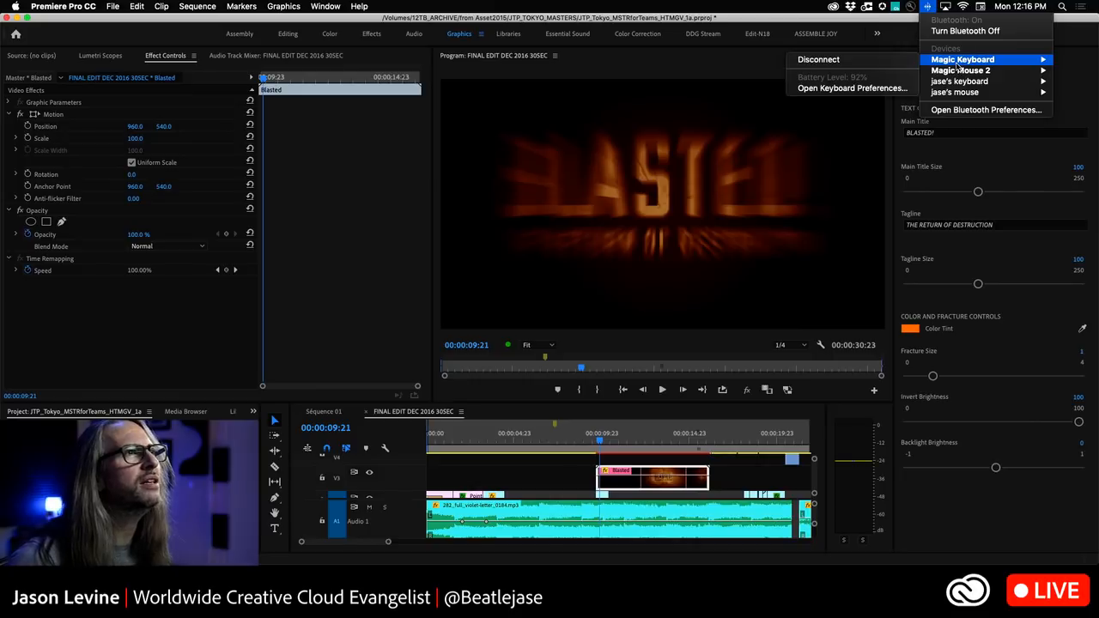
pyautogui.click(653, 257)
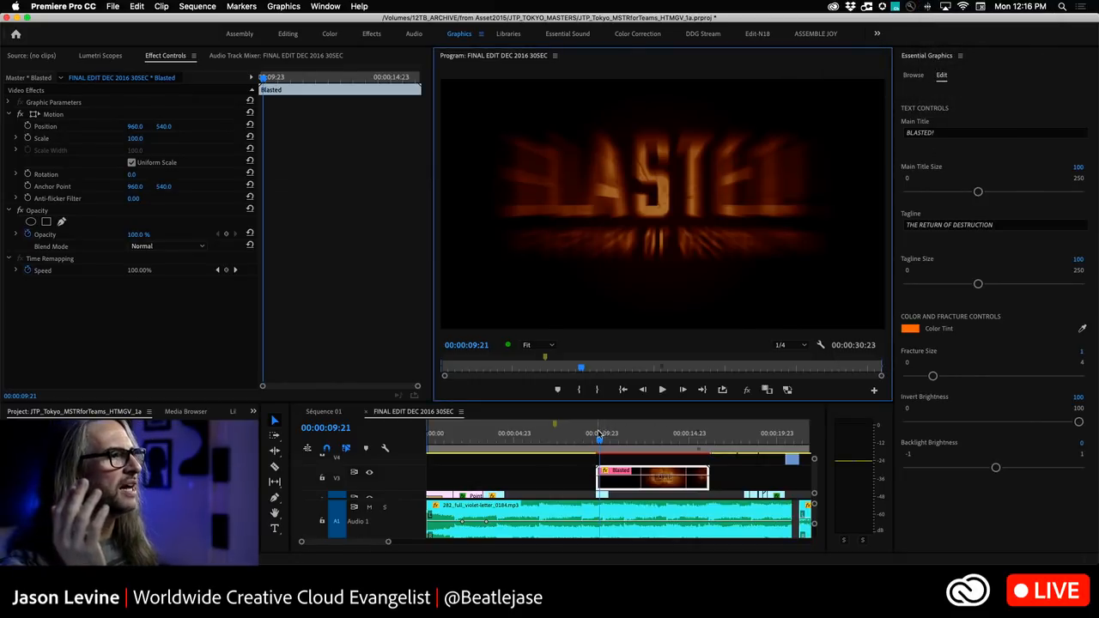
# - Move the playhead to 00:00:11:03 and enlarge the Blasted graphic's Main Title Size to 117
pyautogui.click(618, 439)
pyautogui.moveTo(619, 442); pyautogui.dragTo(620, 442)
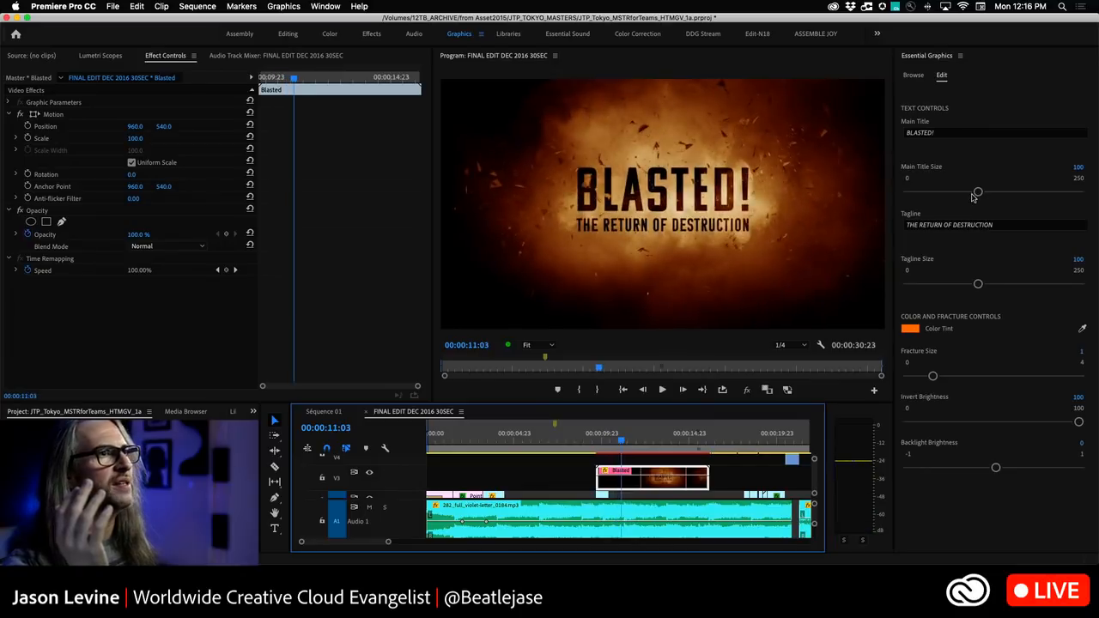
pyautogui.moveTo(977, 191)
pyautogui.mouseDown()
pyautogui.moveTo(1013, 192)
pyautogui.moveTo(965, 196)
pyautogui.moveTo(1005, 194)
pyautogui.moveTo(977, 195)
pyautogui.moveTo(987, 200)
pyautogui.mouseUp()
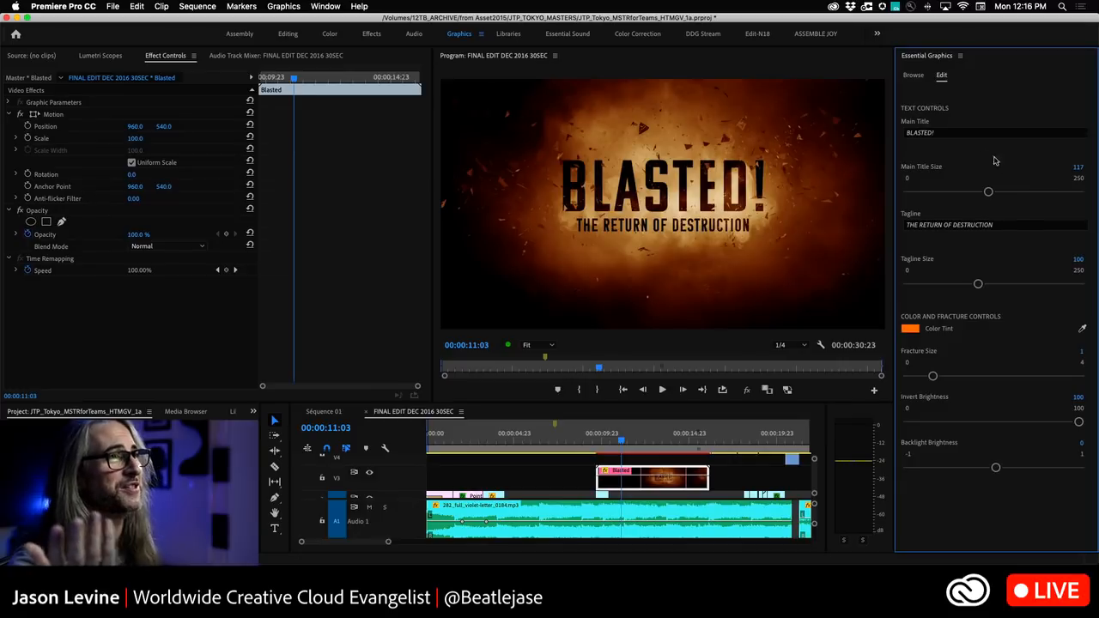
# - Change the Blasted graphic's main title to RETURN OF THE MOUSE and set the Main Title Size to 69
pyautogui.click(943, 133)
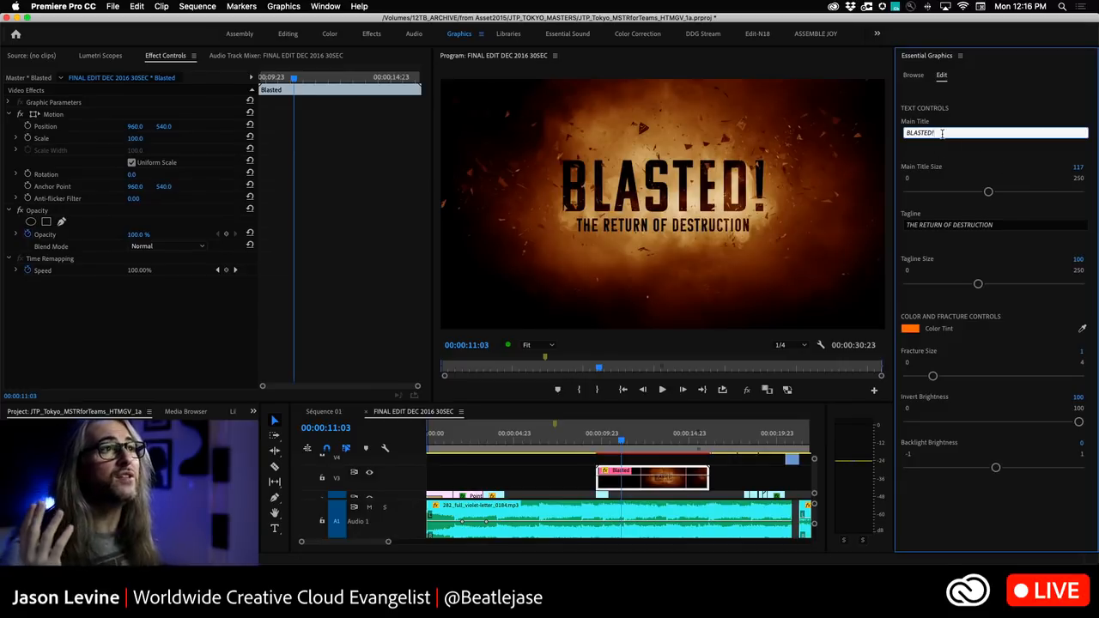
pyautogui.moveTo(942, 134); pyautogui.dragTo(871, 136)
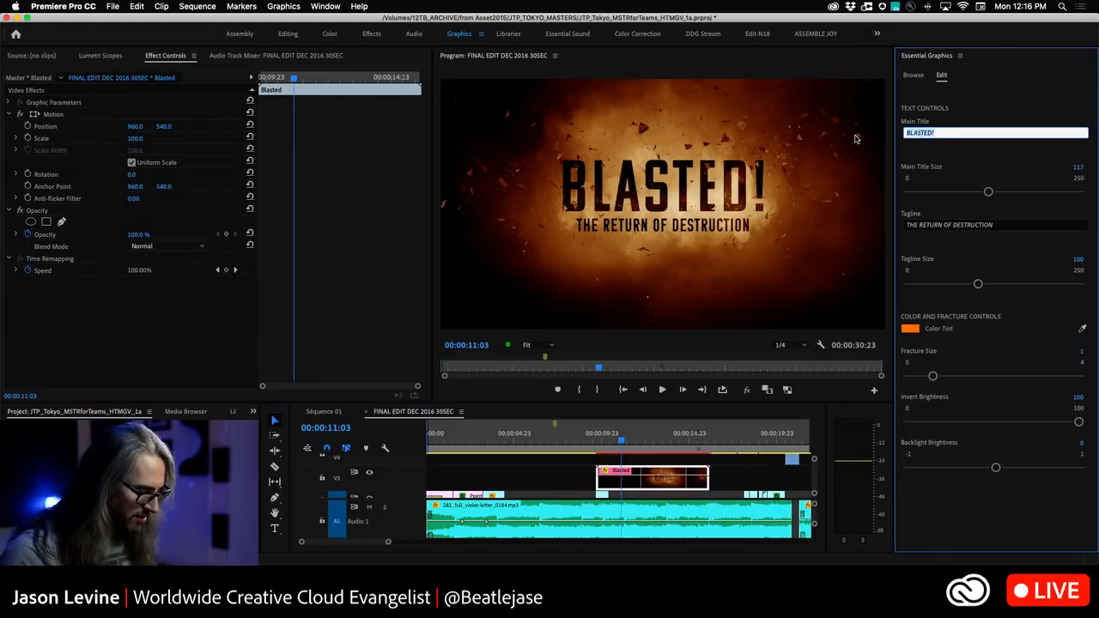
pyautogui.write('RETURN OF TH')
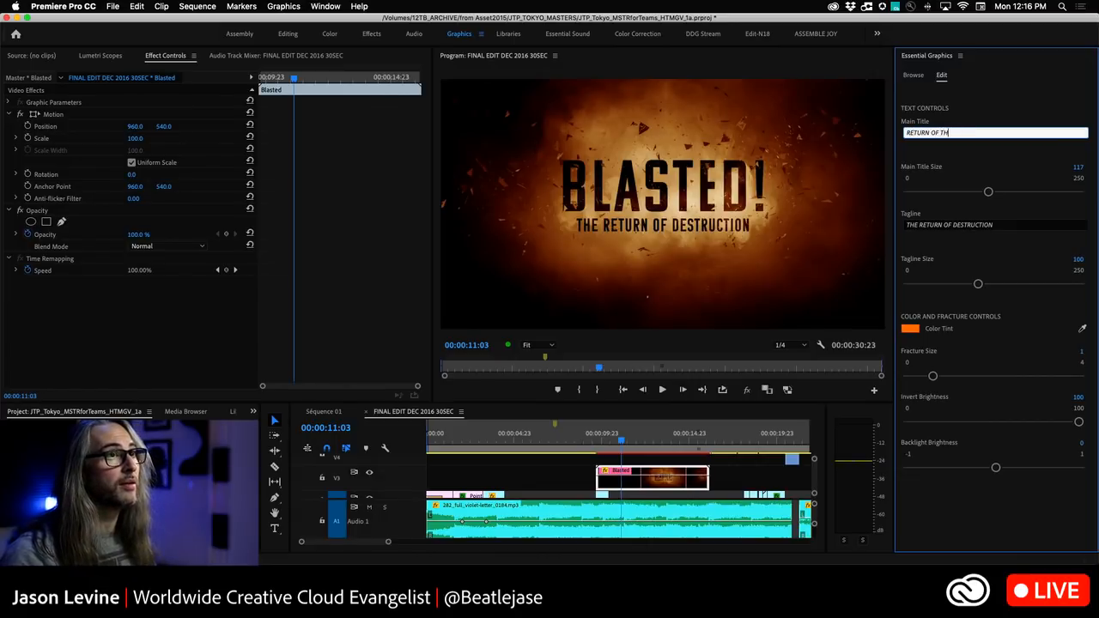
pyautogui.press('BackSpace')
pyautogui.press('BackSpace')
pyautogui.click(888, 188)
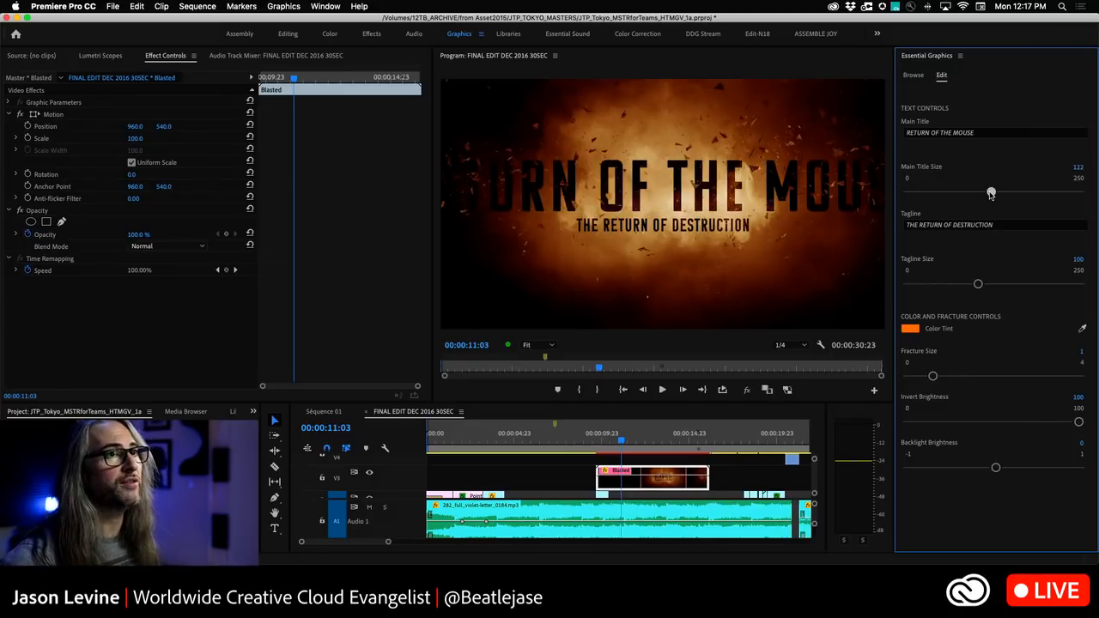
pyautogui.moveTo(988, 192); pyautogui.dragTo(960, 195)
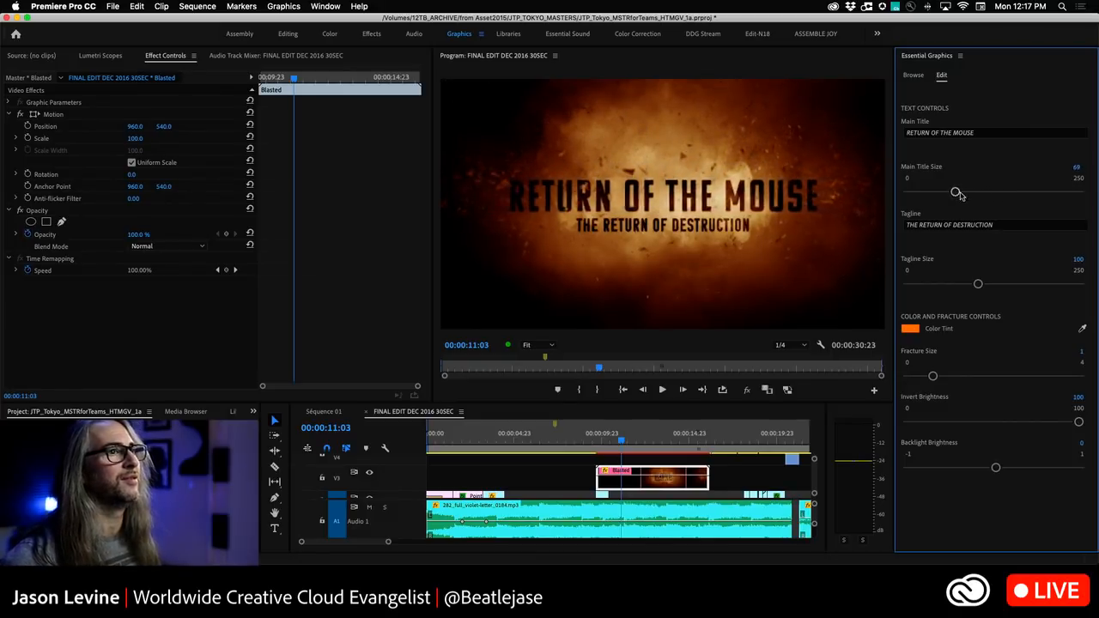
# - Change the tagline to "When BlueTooth Fails You!" and set the Tagline Size to 90
pyautogui.click(994, 224)
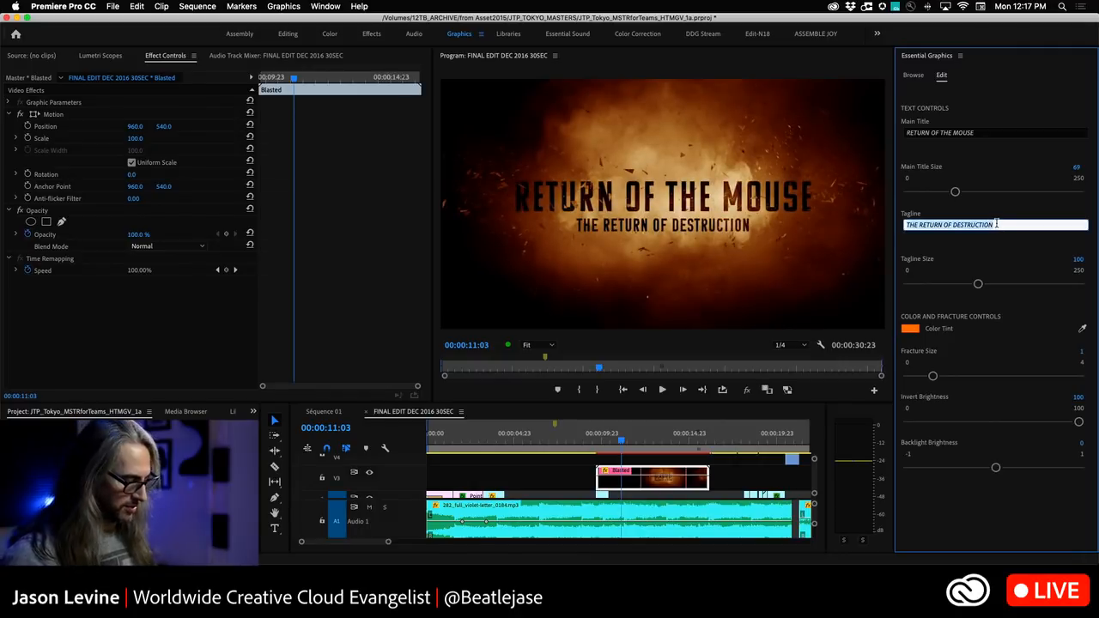
pyautogui.write('When BlueTooth Fails You!')
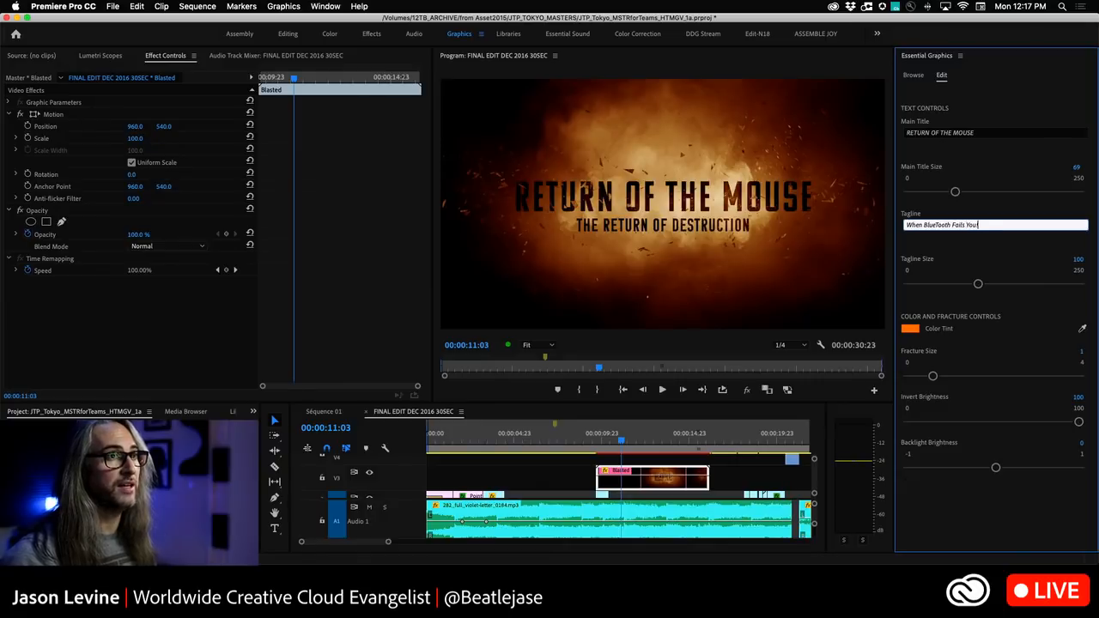
pyautogui.click(1085, 291)
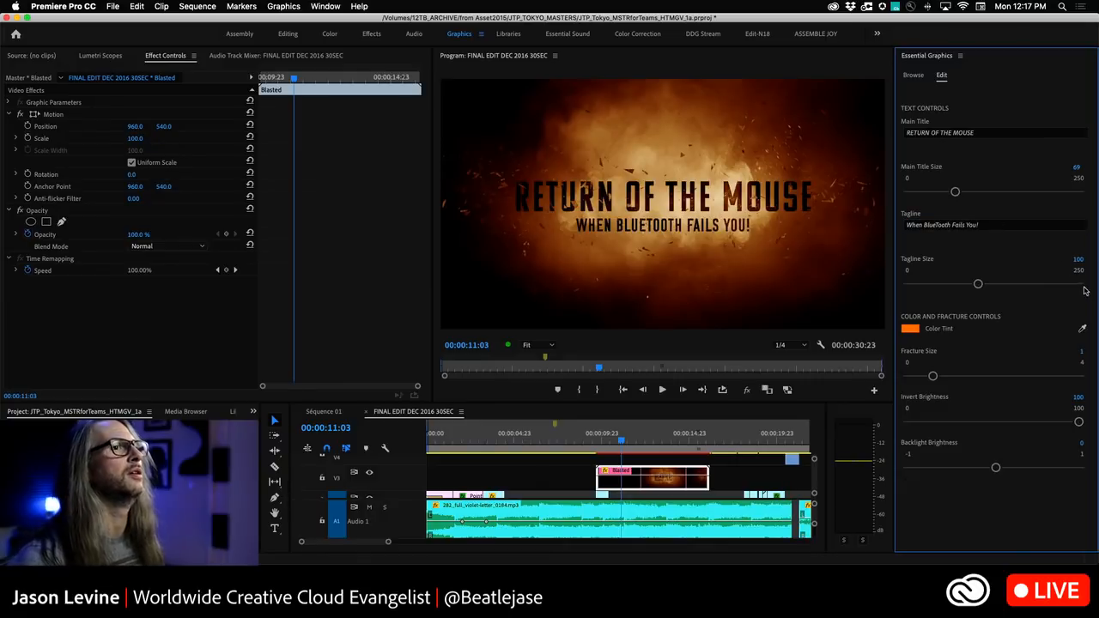
pyautogui.moveTo(978, 285)
pyautogui.mouseDown()
pyautogui.moveTo(960, 286)
pyautogui.moveTo(969, 286)
pyautogui.mouseUp()
# - Scrub through the retitled Blasted graphic to preview its animation, ending at 00:00:11:08
pyautogui.click(616, 441)
pyautogui.moveTo(616, 441)
pyautogui.mouseDown()
pyautogui.moveTo(588, 441)
pyautogui.moveTo(659, 442)
pyautogui.moveTo(595, 439)
pyautogui.moveTo(628, 440)
pyautogui.mouseUp()
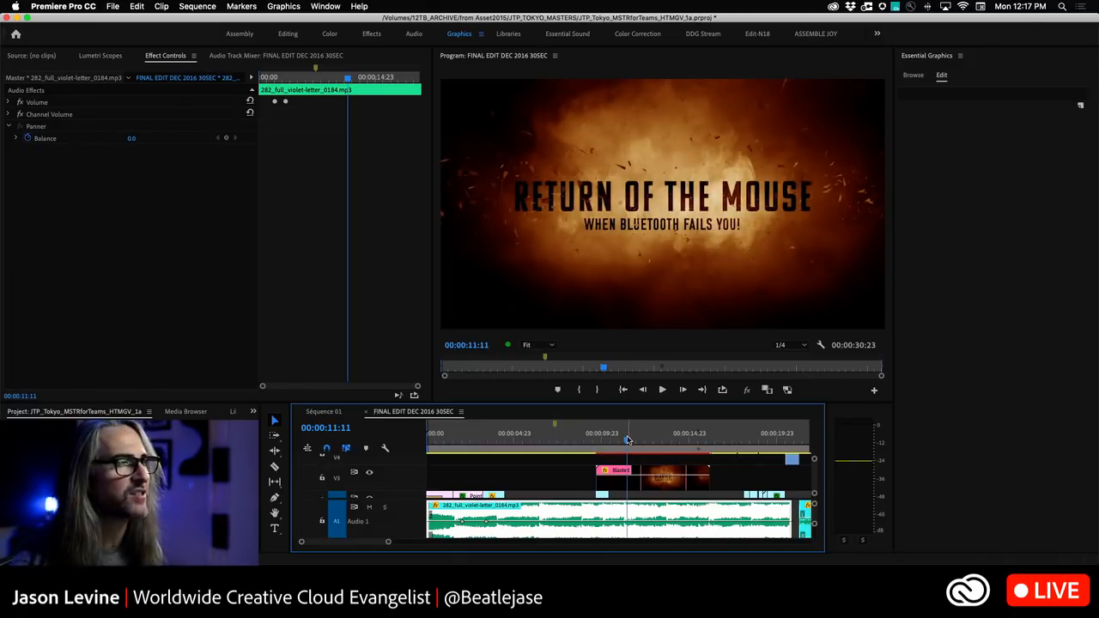
pyautogui.moveTo(627, 440)
pyautogui.mouseDown()
pyautogui.moveTo(597, 443)
pyautogui.moveTo(624, 442)
pyautogui.mouseUp()
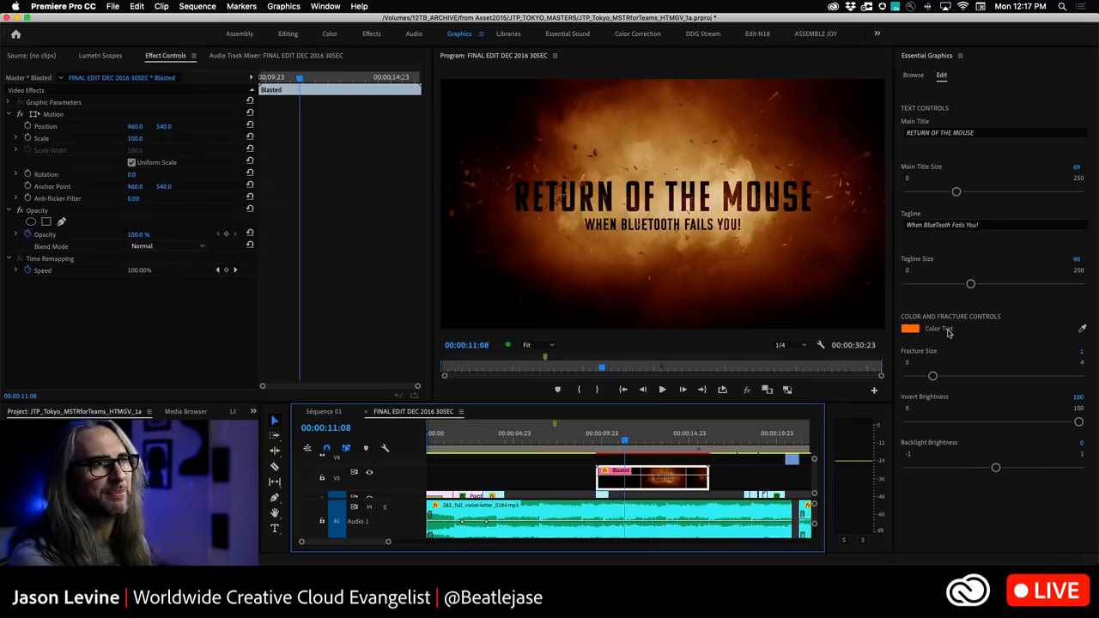
# - Change the Blasted graphic's Color Tint from orange to a softened magenta pink
pyautogui.click(908, 329)
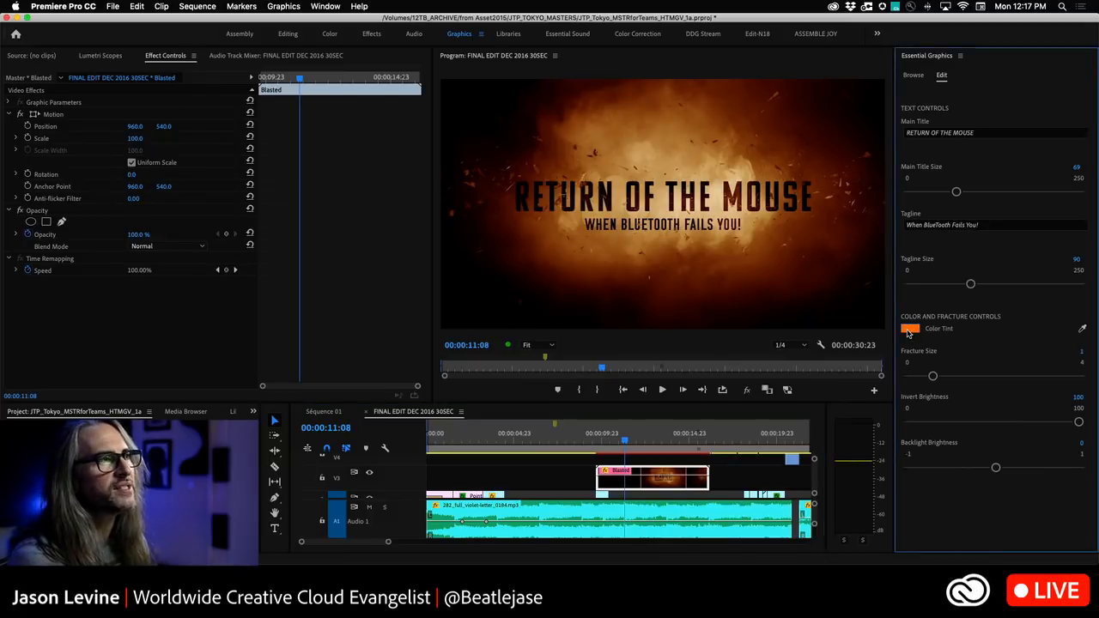
pyautogui.moveTo(579, 262); pyautogui.dragTo(578, 275)
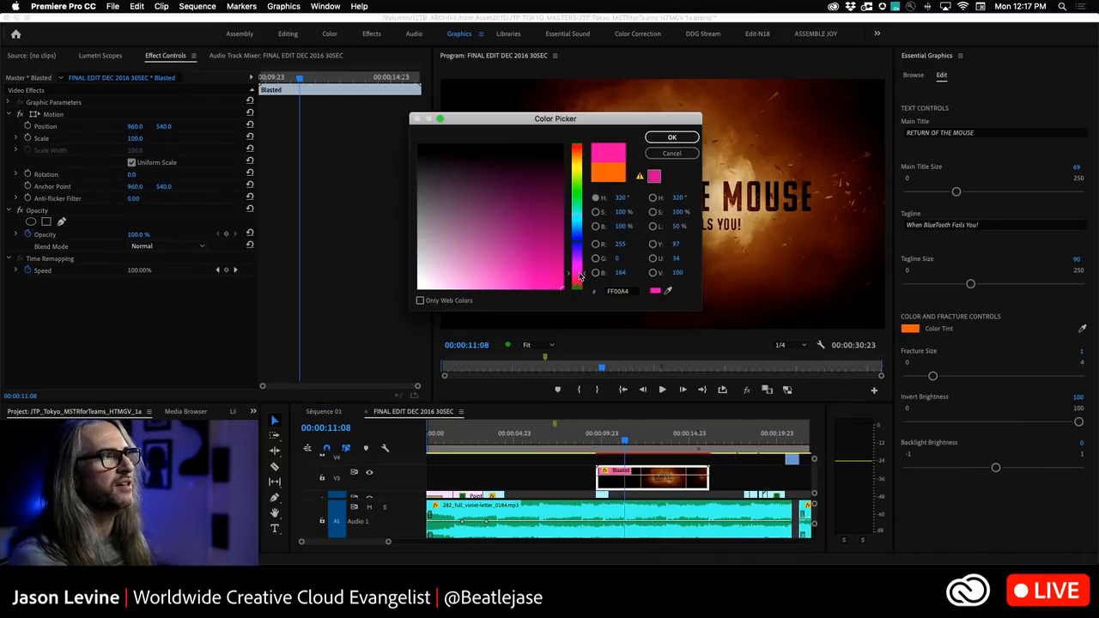
pyautogui.click(523, 245)
pyautogui.moveTo(524, 245); pyautogui.dragTo(523, 274)
pyautogui.click(673, 137)
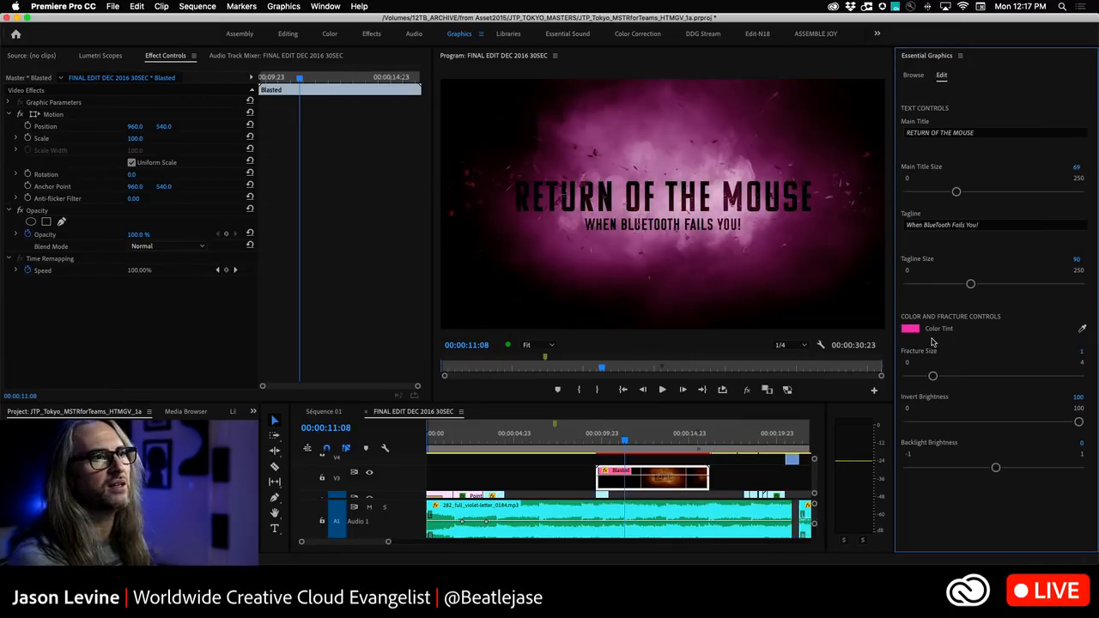
# - Reduce the graphic's Fracture Size, set Invert Brightness to 13 and lower Backlight Brightness slightly below zero
pyautogui.moveTo(933, 378)
pyautogui.mouseDown()
pyautogui.moveTo(980, 381)
pyautogui.moveTo(917, 383)
pyautogui.mouseUp()
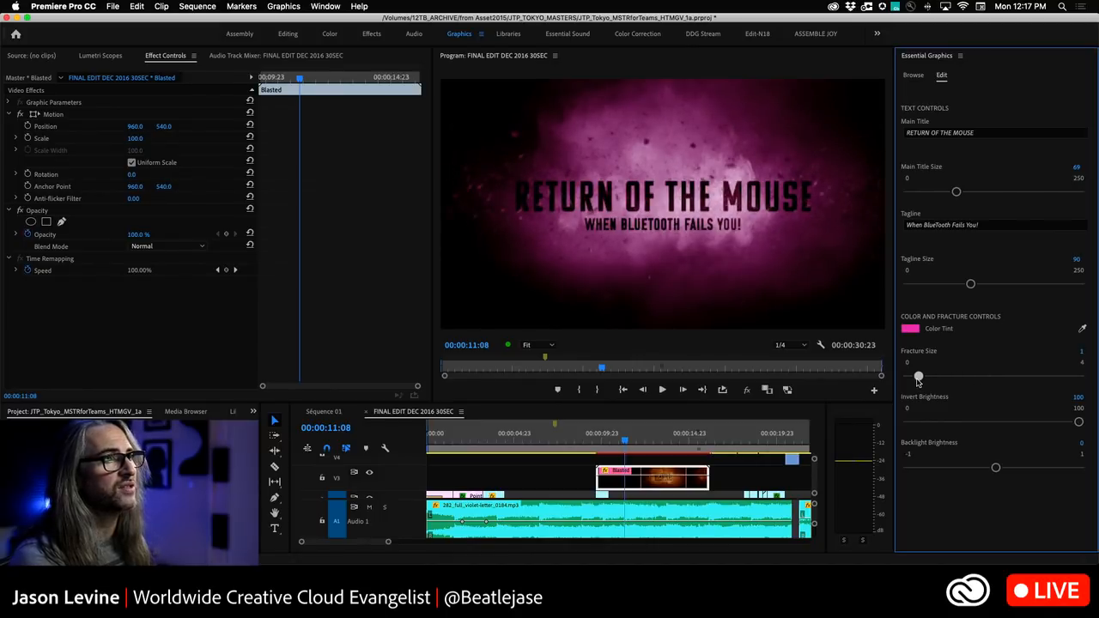
pyautogui.moveTo(1079, 422); pyautogui.dragTo(929, 421)
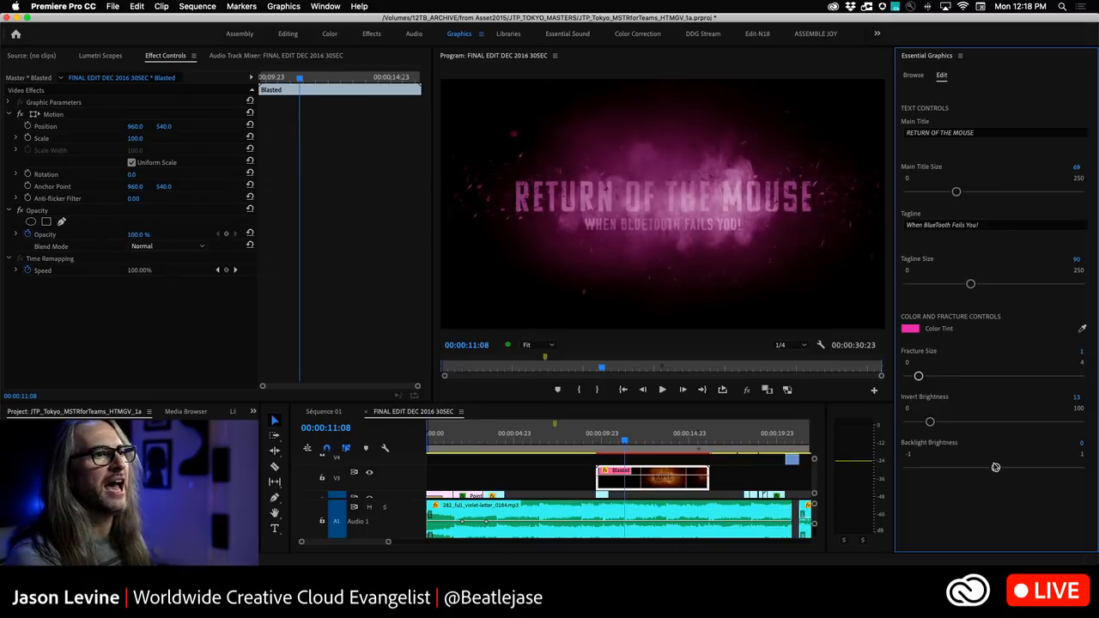
pyautogui.moveTo(996, 470); pyautogui.dragTo(964, 470)
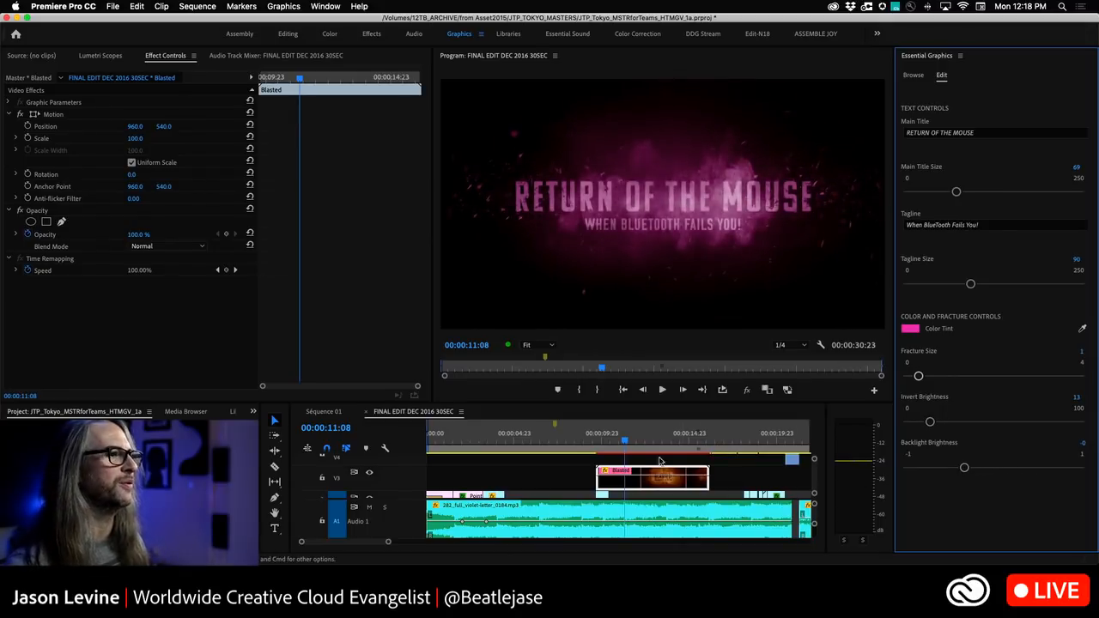
# - Play the restyled Blasted title from around 00:00:10:09 to preview its burst animation
pyautogui.click(629, 442)
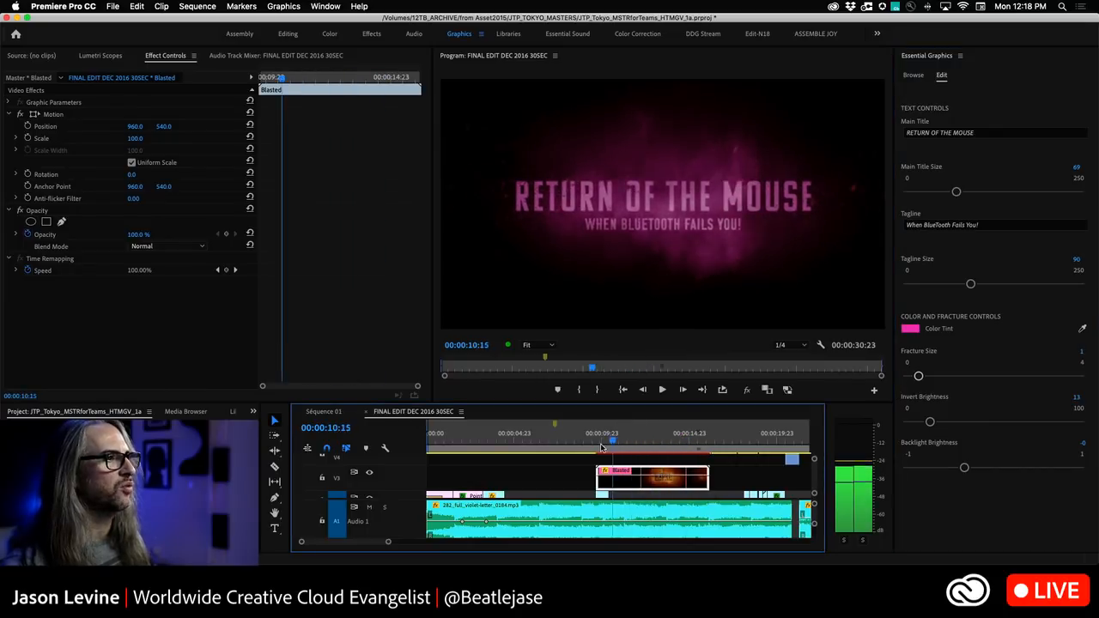
pyautogui.click(607, 443)
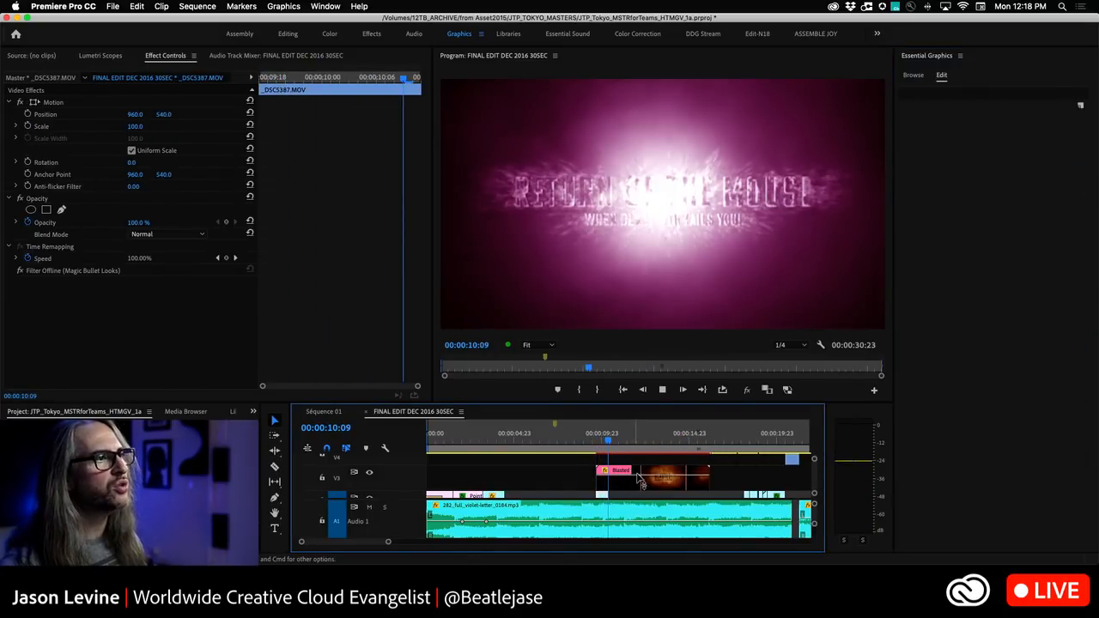
pyautogui.press('space')
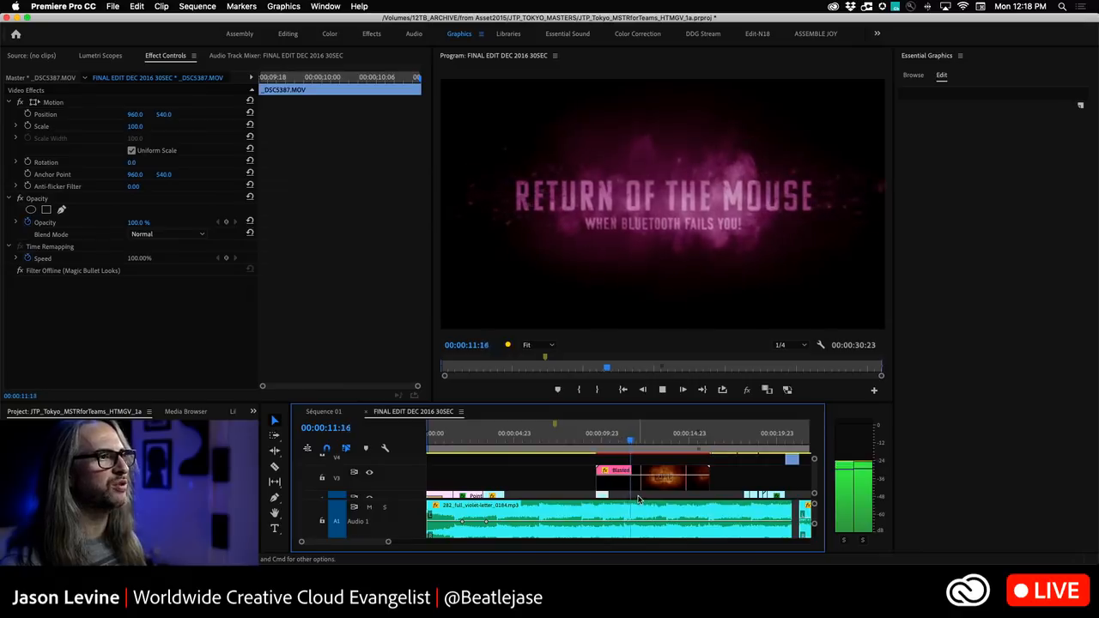
# - Lower the sequence's Master volume to -44.0 dB in the Audio Track Mixer
pyautogui.click(643, 503)
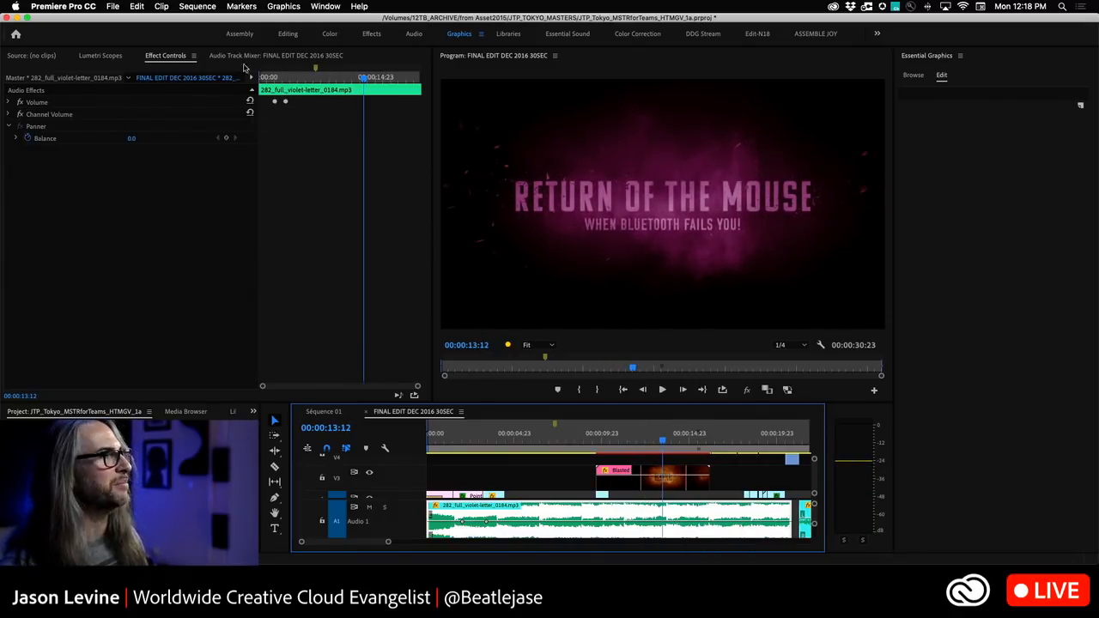
pyautogui.click(268, 55)
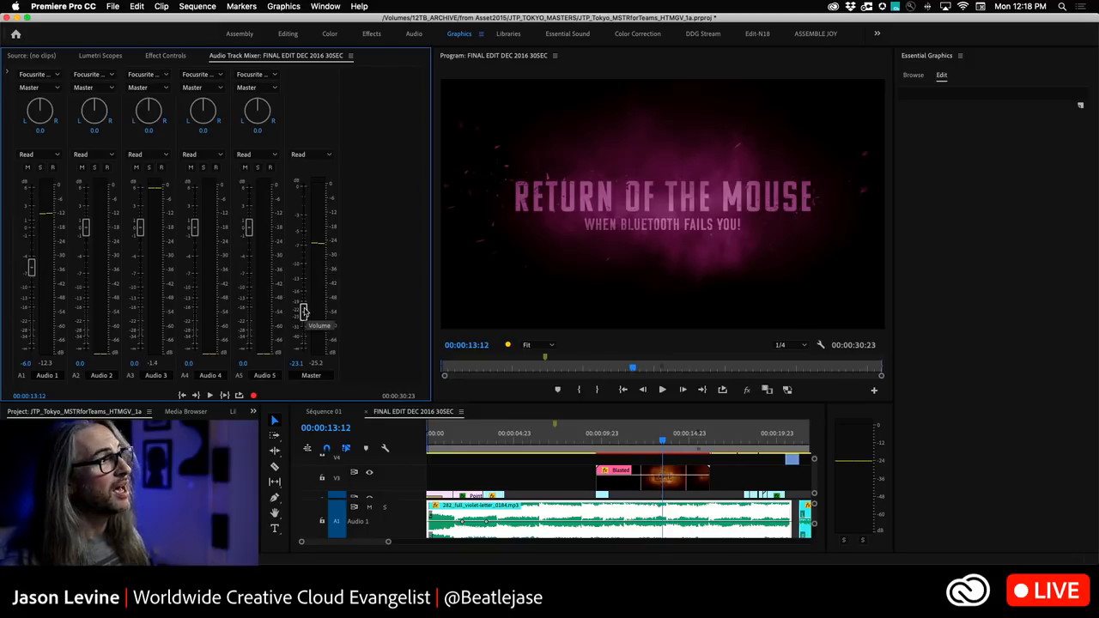
pyautogui.moveTo(304, 312); pyautogui.dragTo(302, 341)
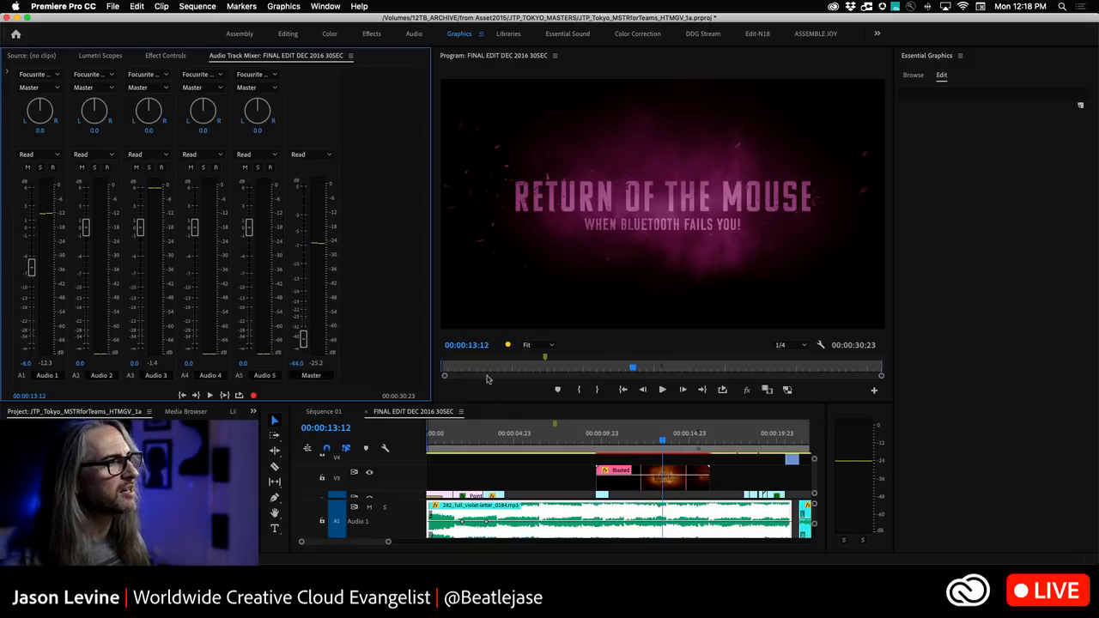
# - Play the Blasted title backward and forward to review its animation, stopping at 00:00:11:10
pyautogui.click(664, 441)
pyautogui.press('j')
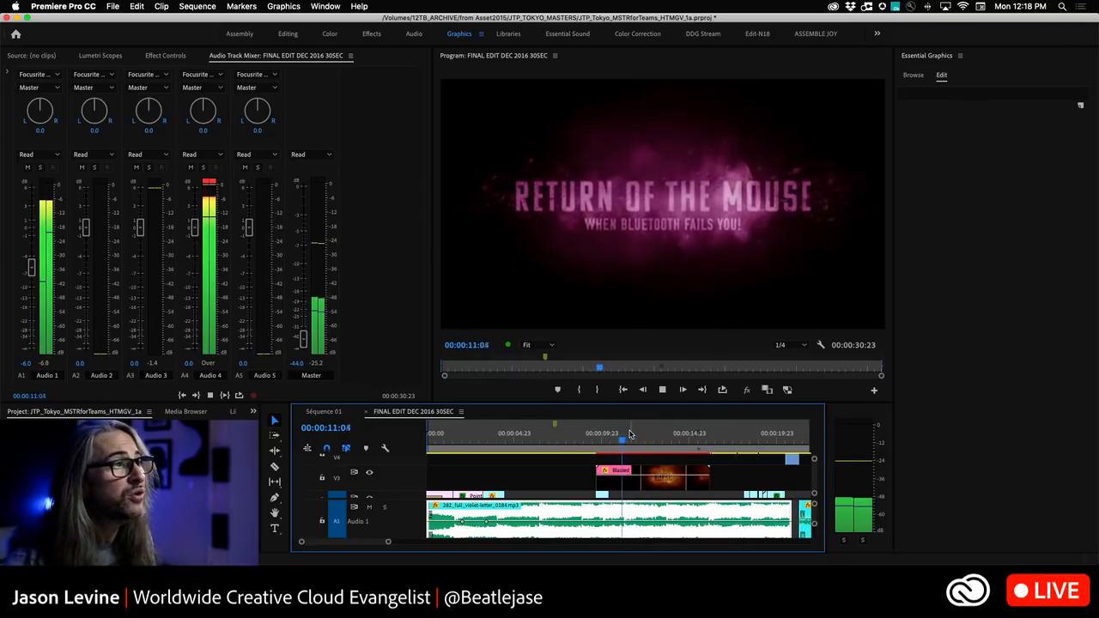
pyautogui.press('k')
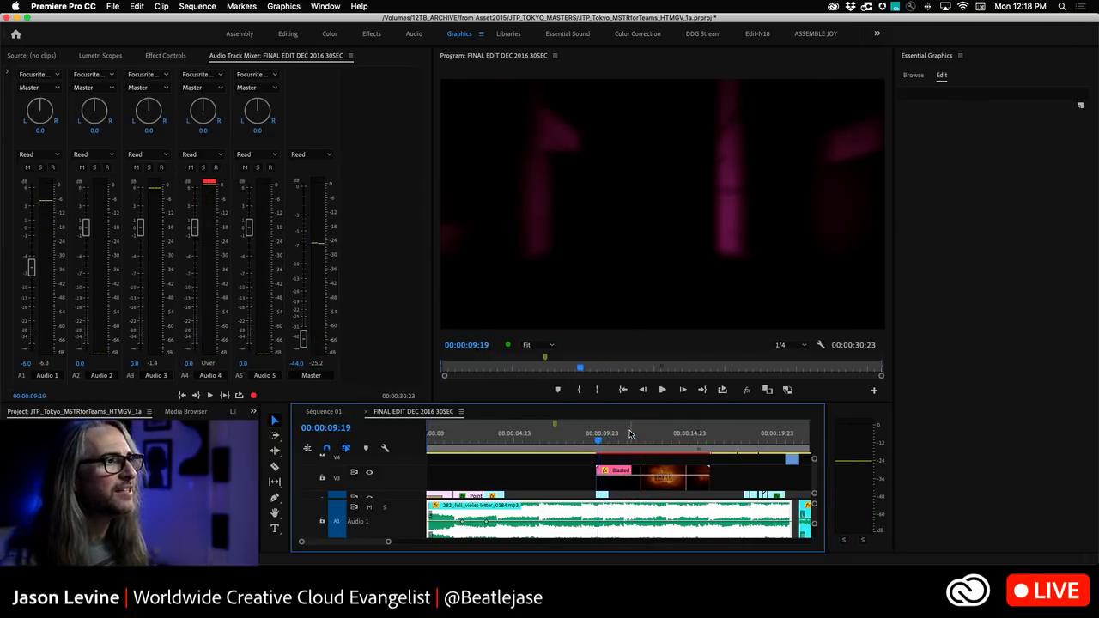
pyautogui.press('l')
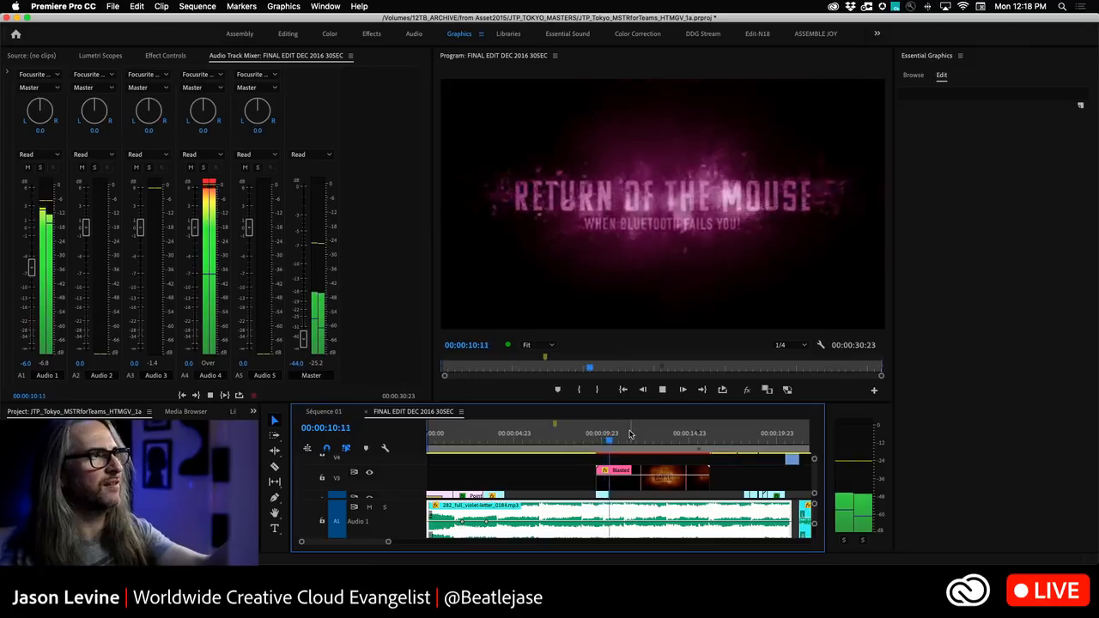
pyautogui.press('j')
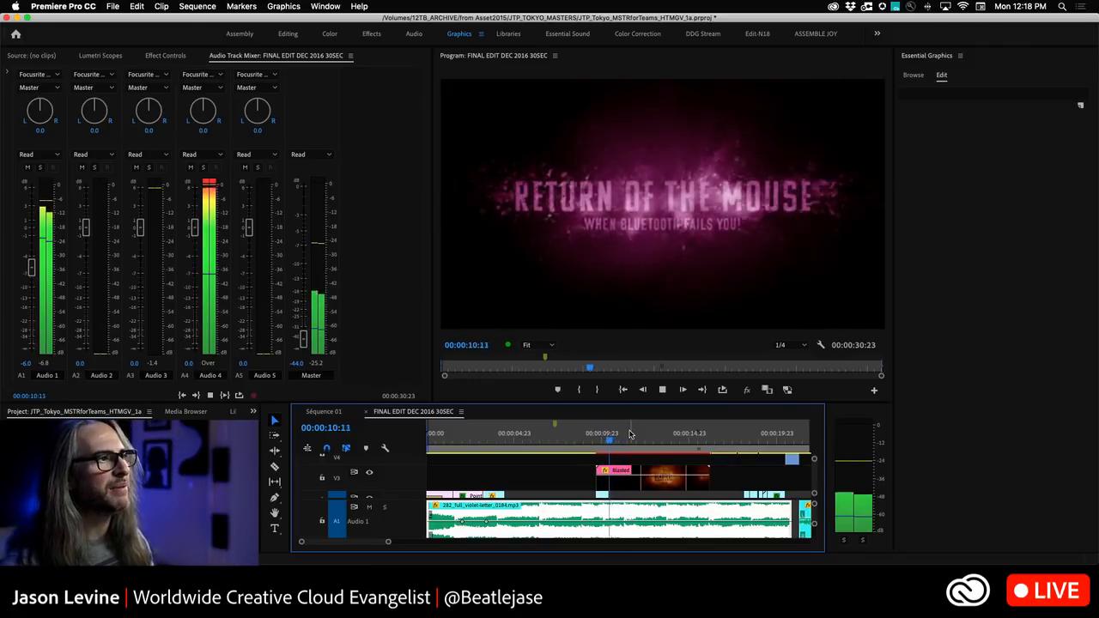
pyautogui.press('k')
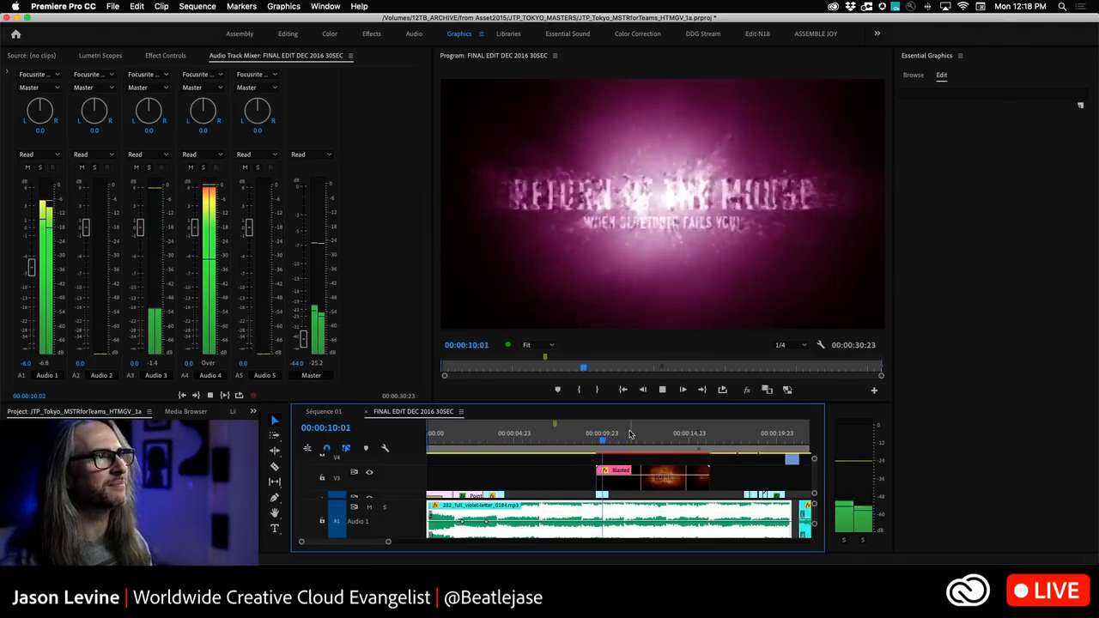
pyautogui.press('k')
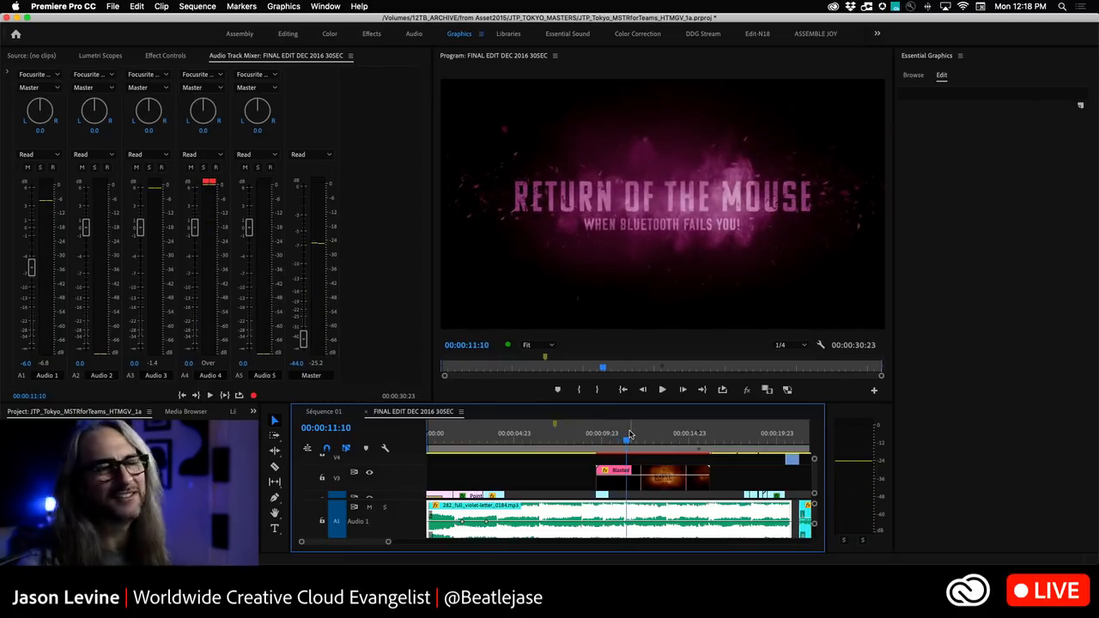
# - Browse the Adobe Stock motion graphics templates limited to Free, with smaller thumbnails, checking the second page and returning to the first
pyautogui.click(920, 75)
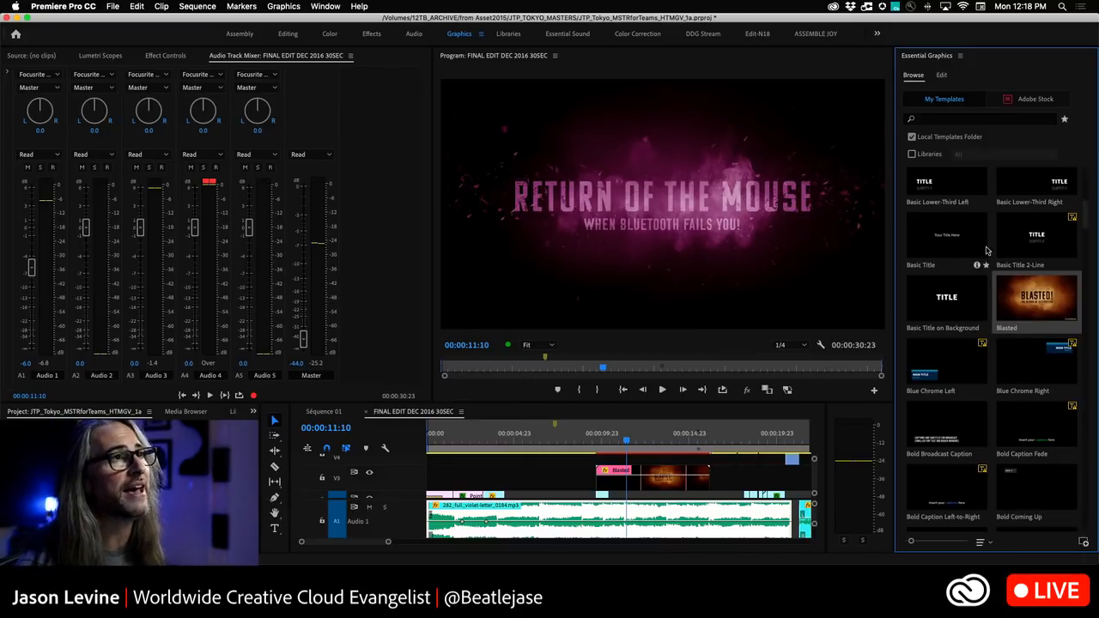
pyautogui.click(1033, 100)
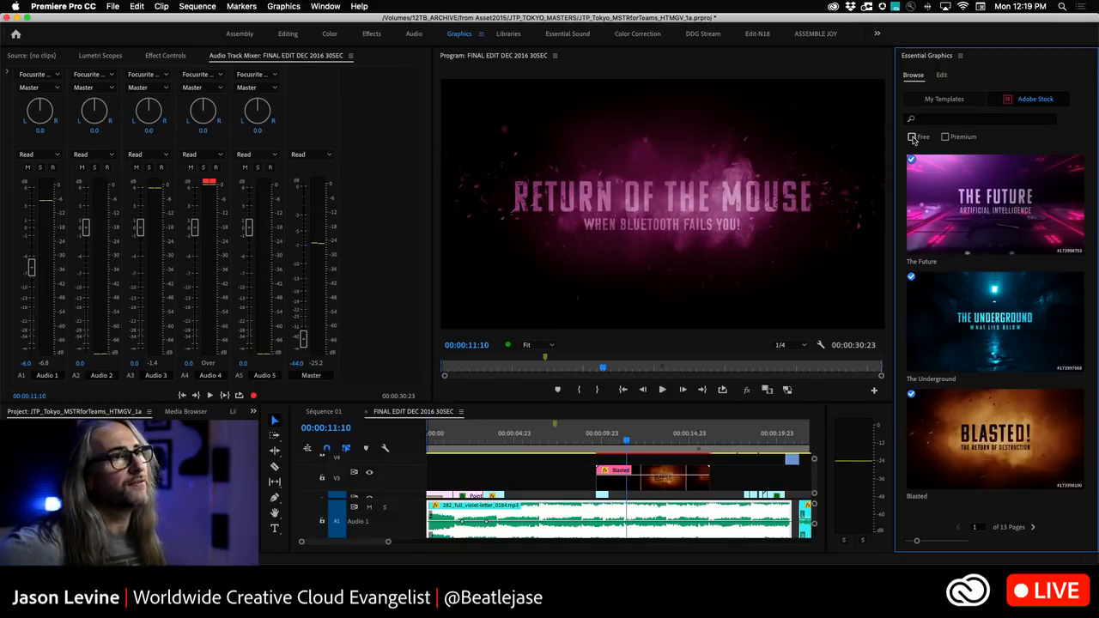
pyautogui.click(912, 138)
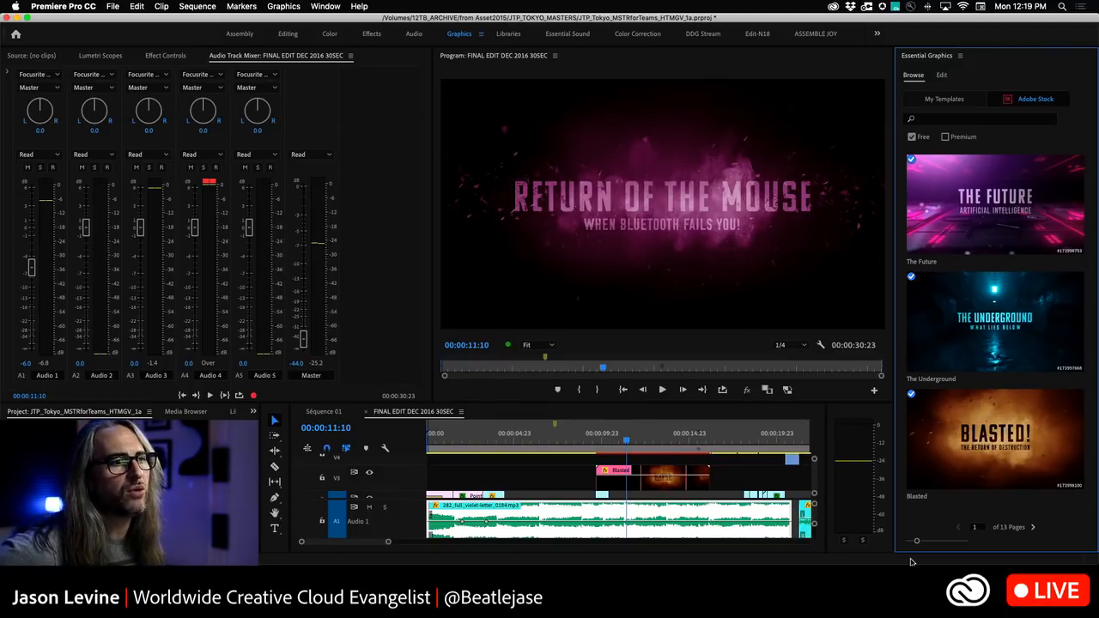
pyautogui.moveTo(916, 542); pyautogui.dragTo(913, 543)
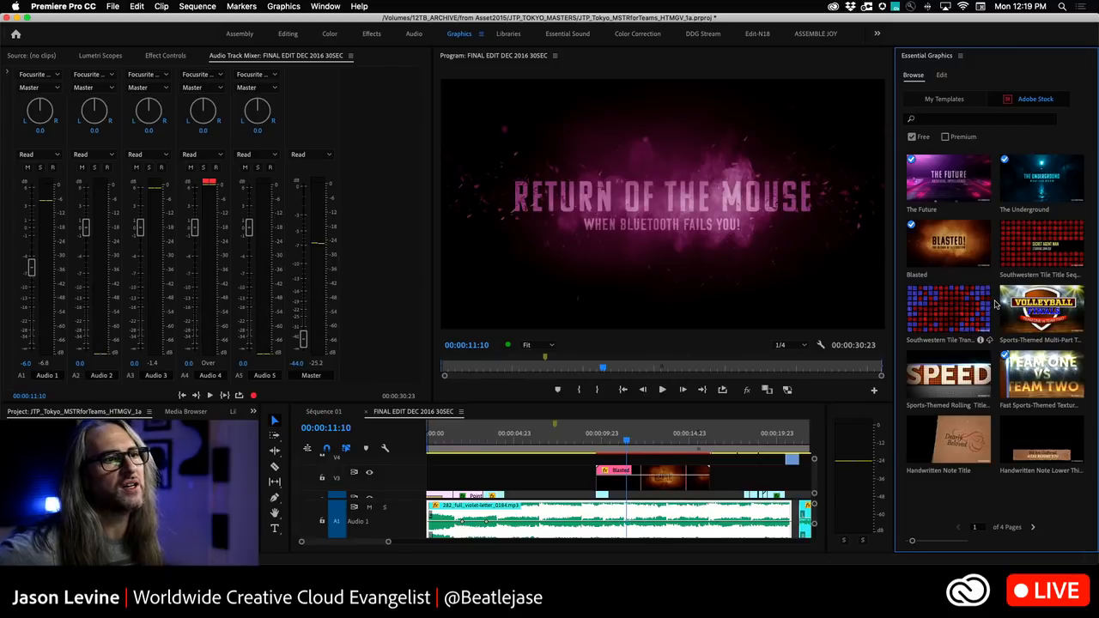
pyautogui.click(1032, 528)
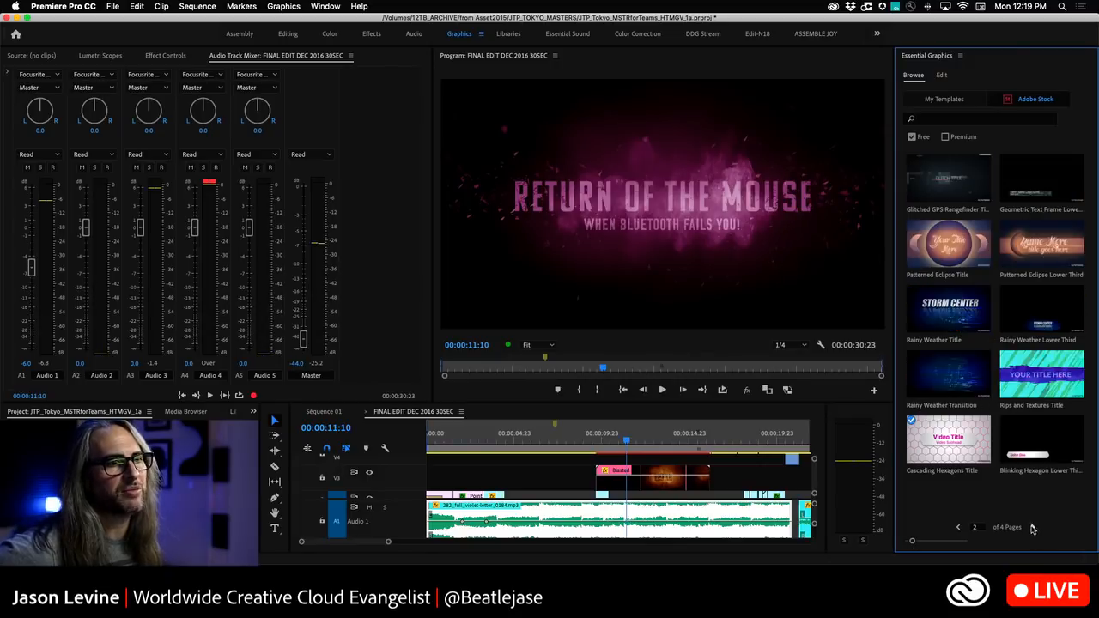
pyautogui.click(958, 527)
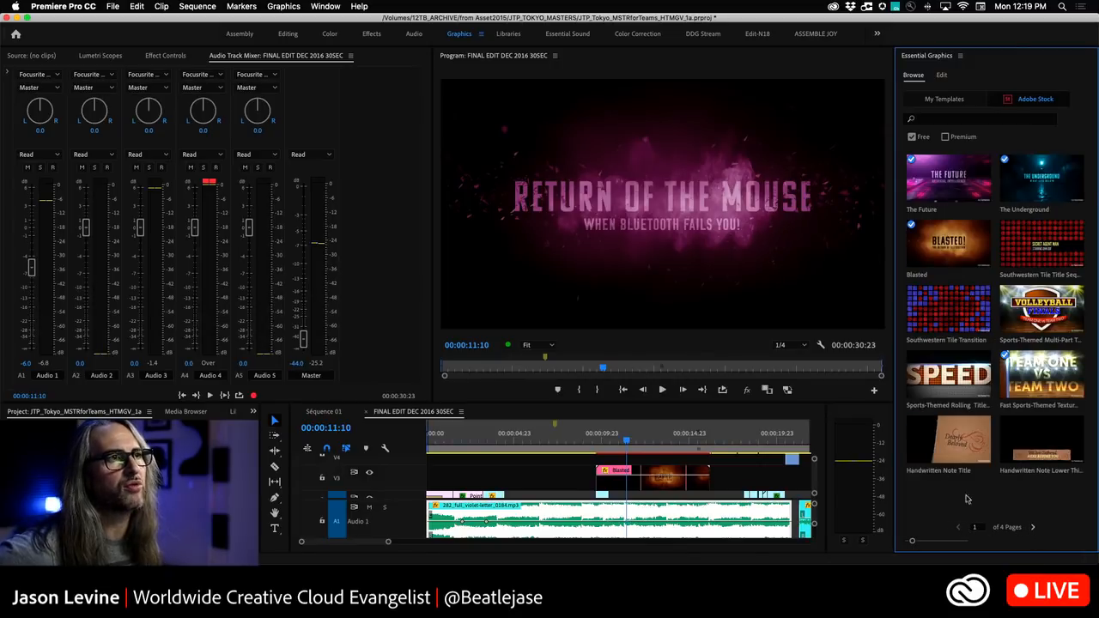
# - Search the free Adobe Stock templates for "background" and browse the results through page 3
pyautogui.click(939, 119)
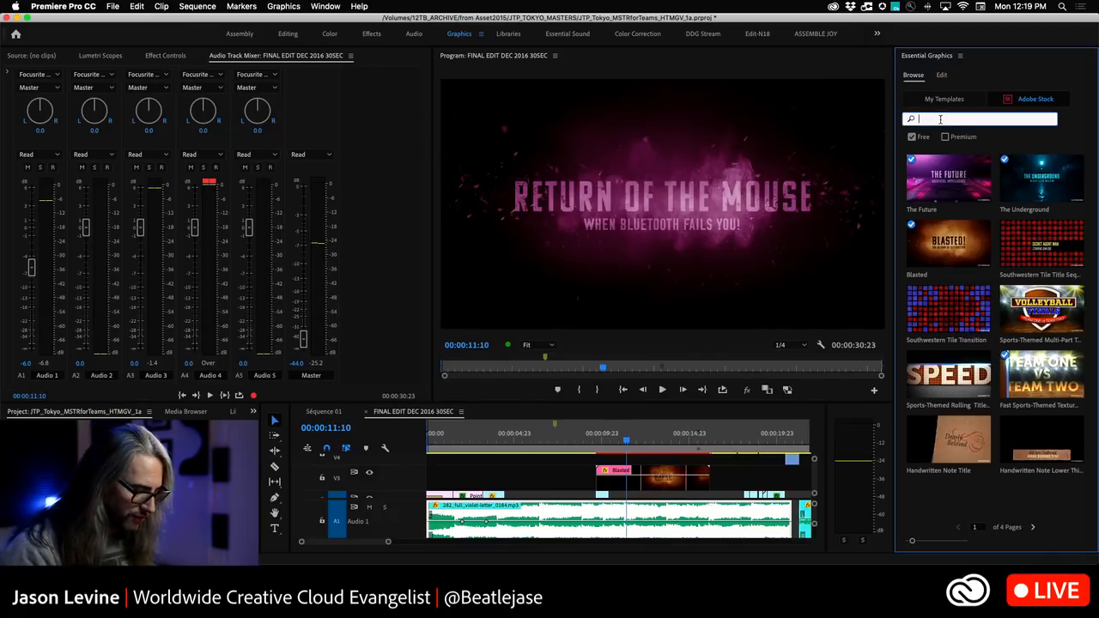
pyautogui.write('background')
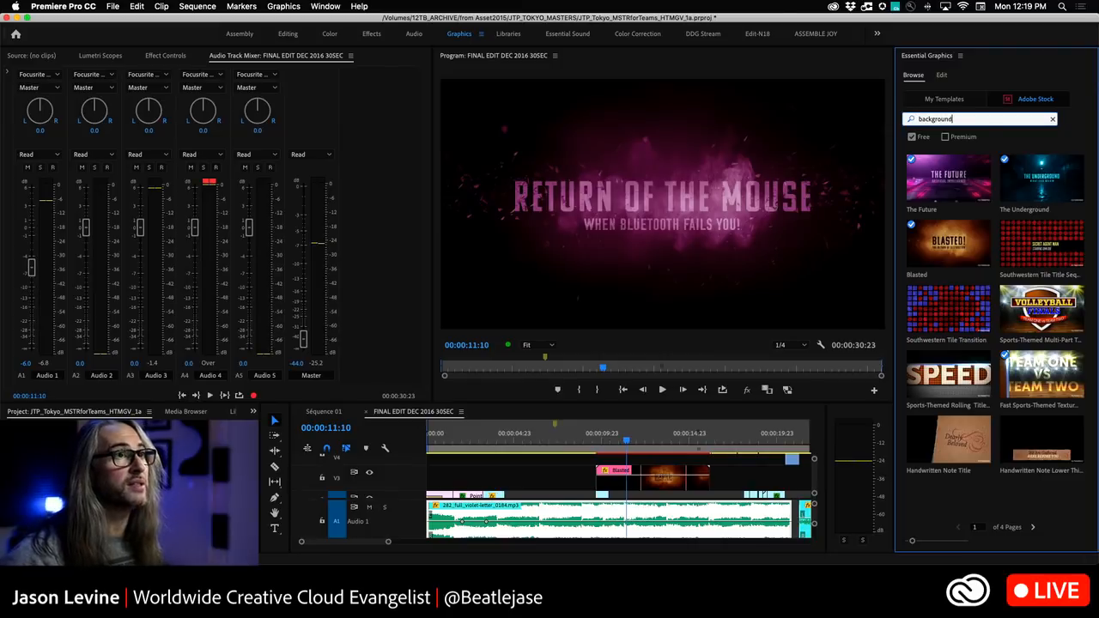
pyautogui.press('Return')
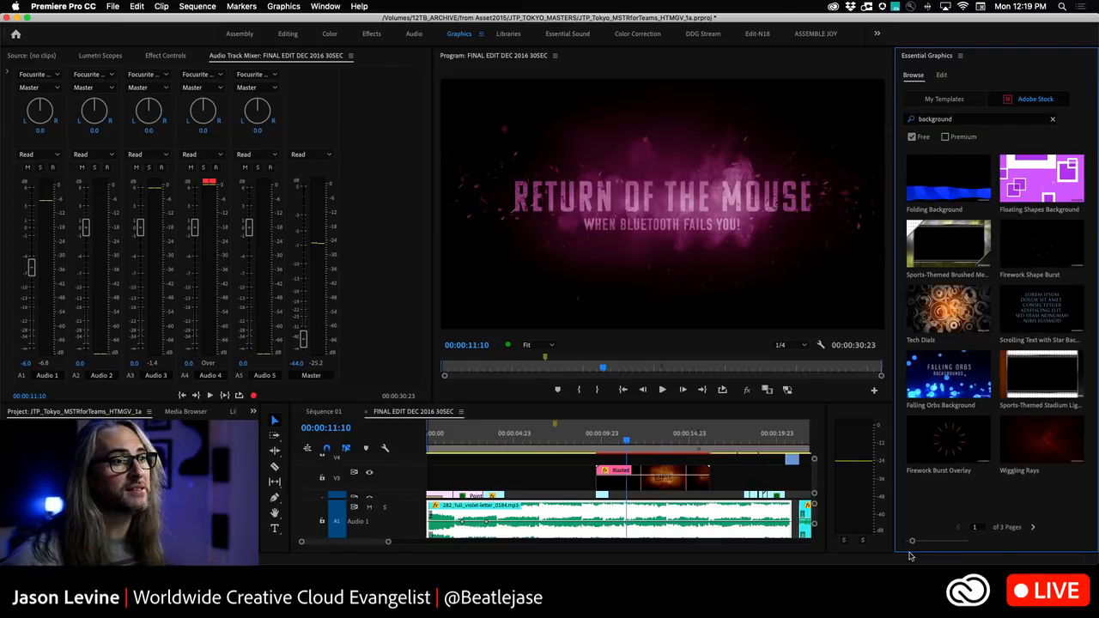
pyautogui.moveTo(913, 542); pyautogui.dragTo(920, 543)
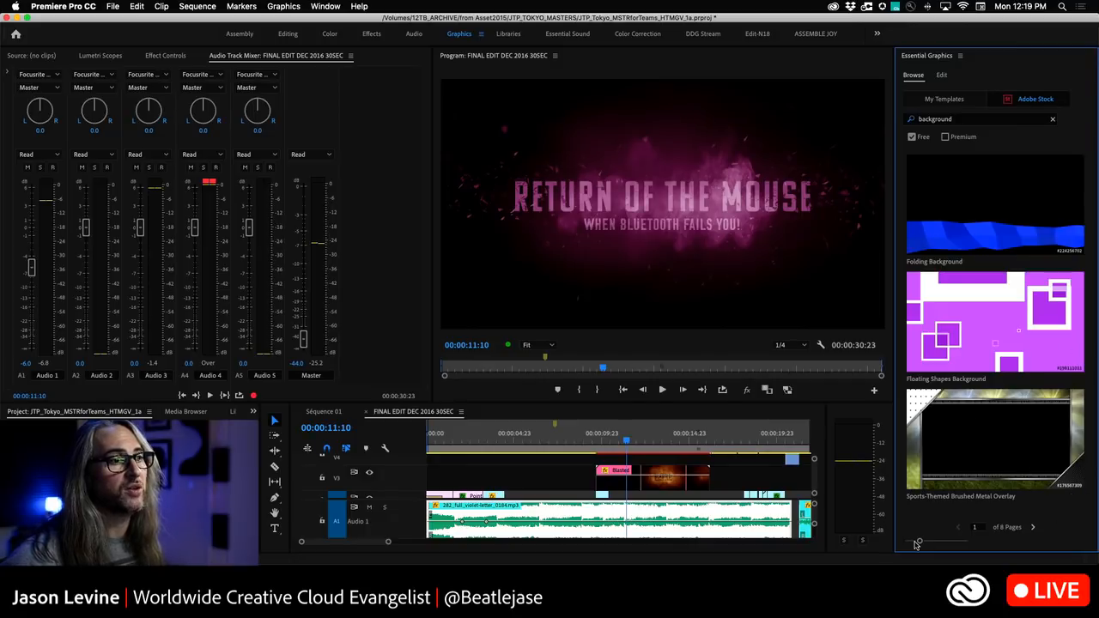
pyautogui.moveTo(918, 542); pyautogui.dragTo(911, 543)
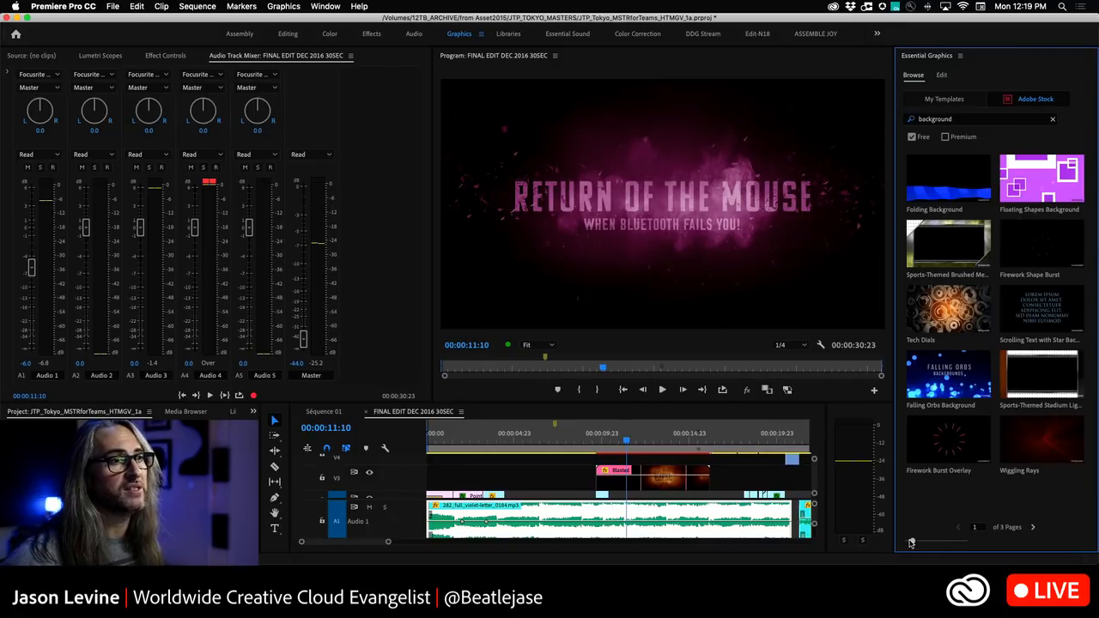
pyautogui.click(1032, 528)
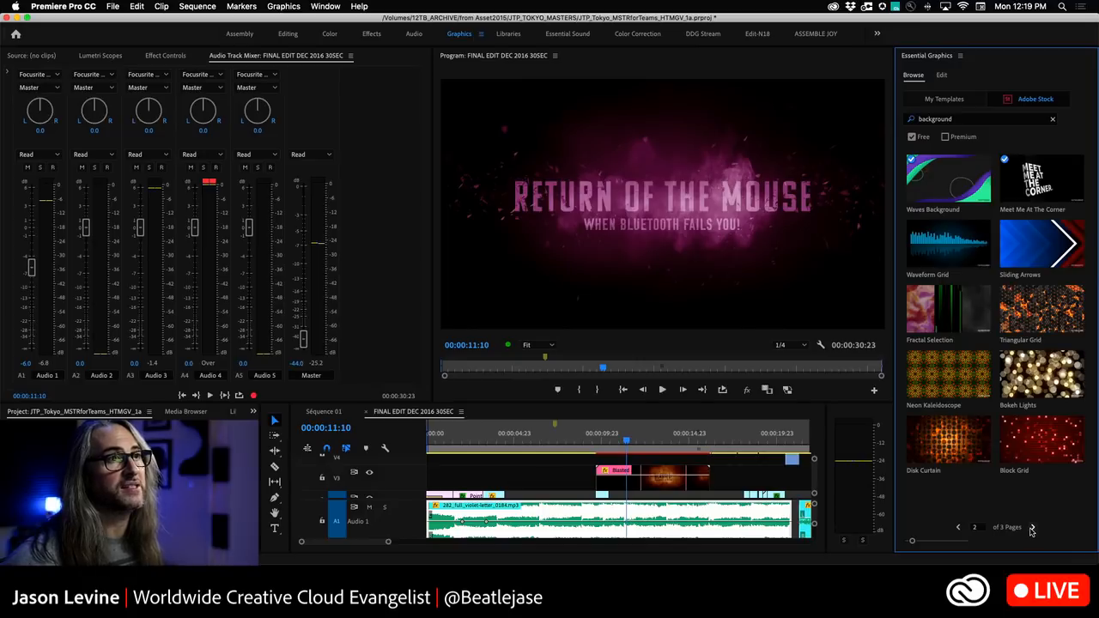
pyautogui.click(1032, 528)
# - Search the free Adobe Stock templates for "lower third" and browse the results through page 5
pyautogui.click(957, 119)
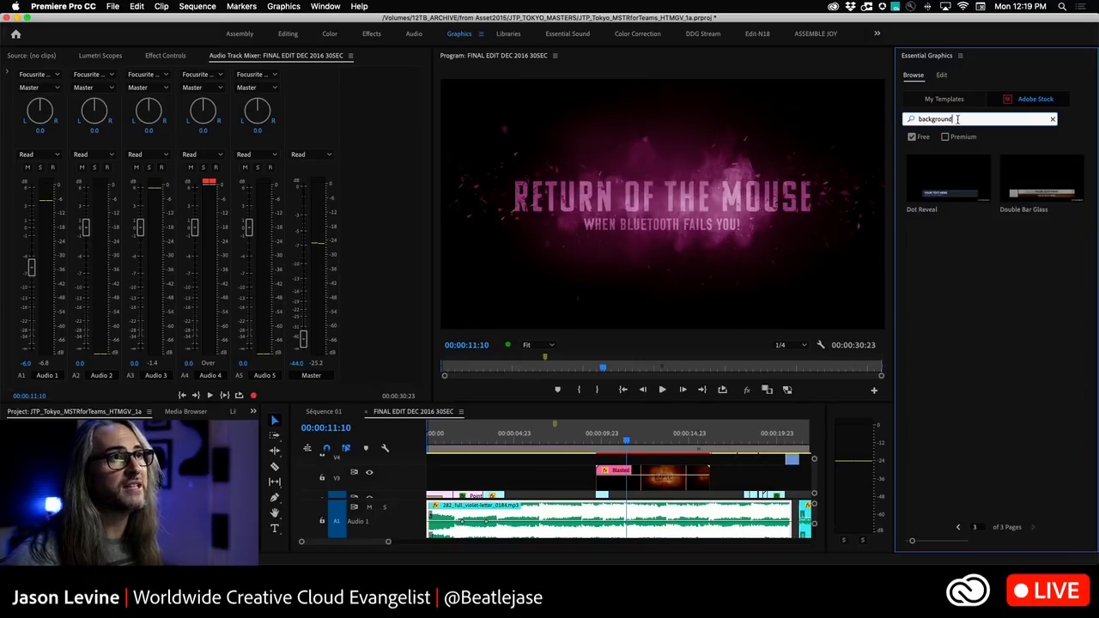
pyautogui.doubleClick(957, 119)
pyautogui.write('lower third')
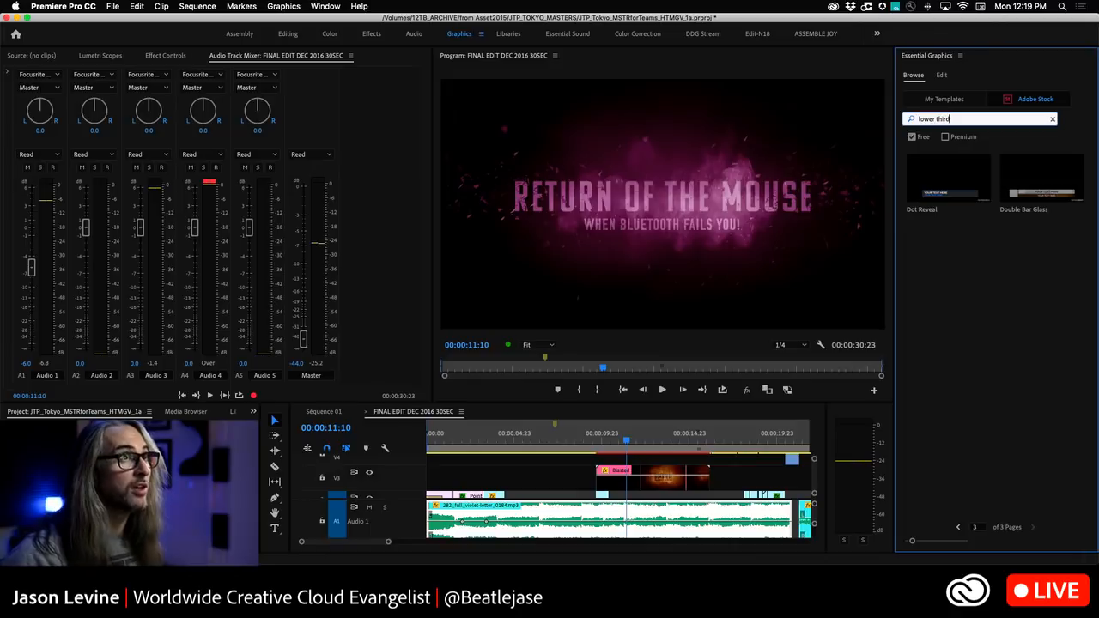
pyautogui.press('Return')
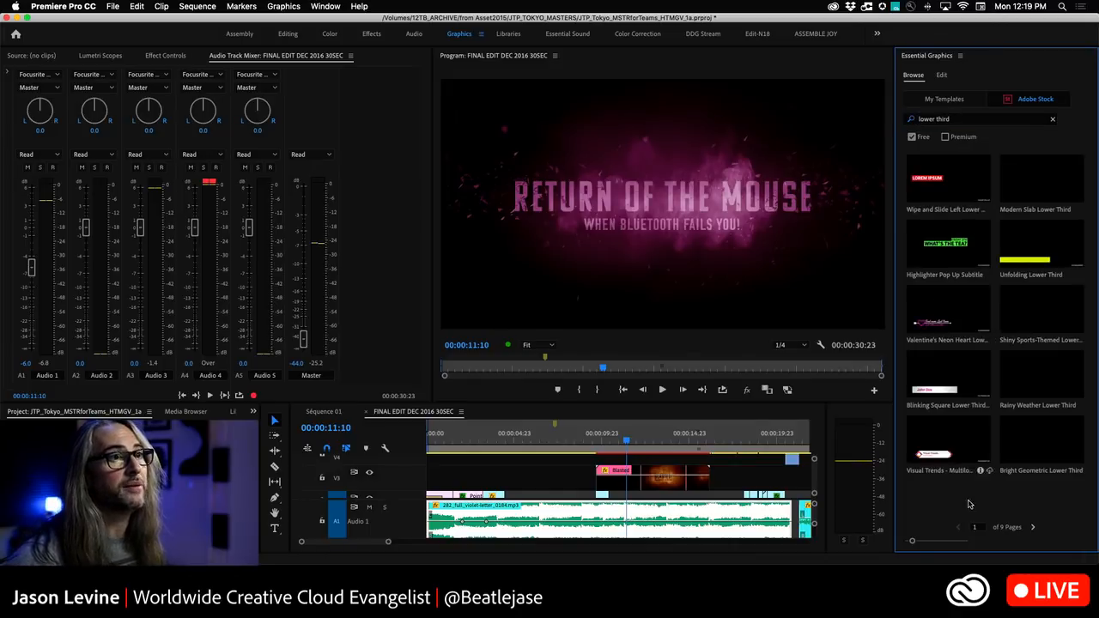
pyautogui.click(1032, 528)
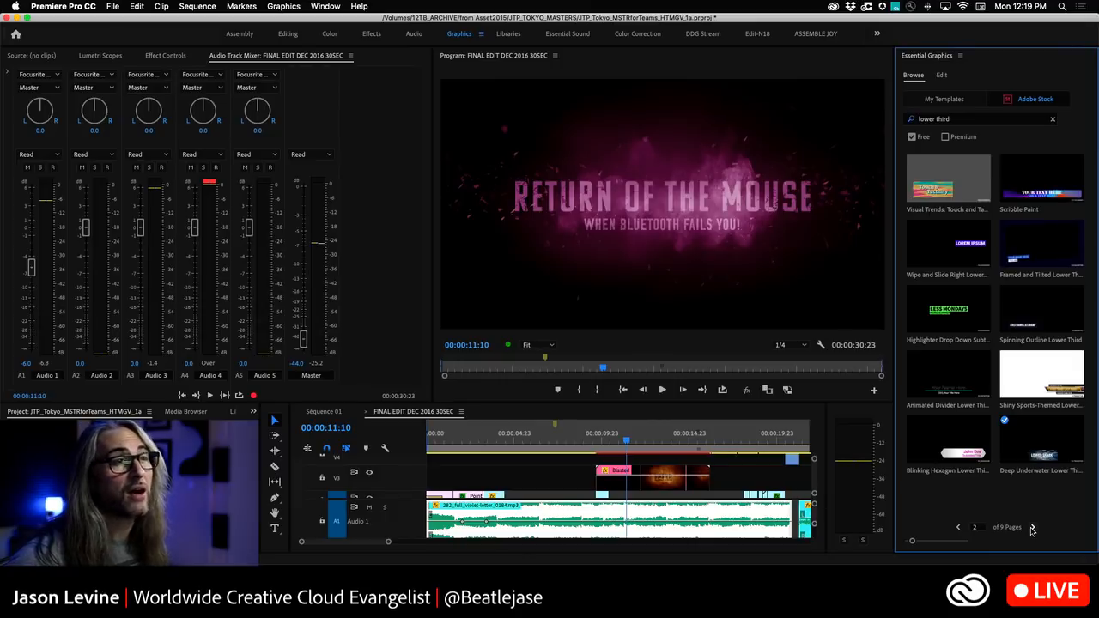
pyautogui.click(1032, 527)
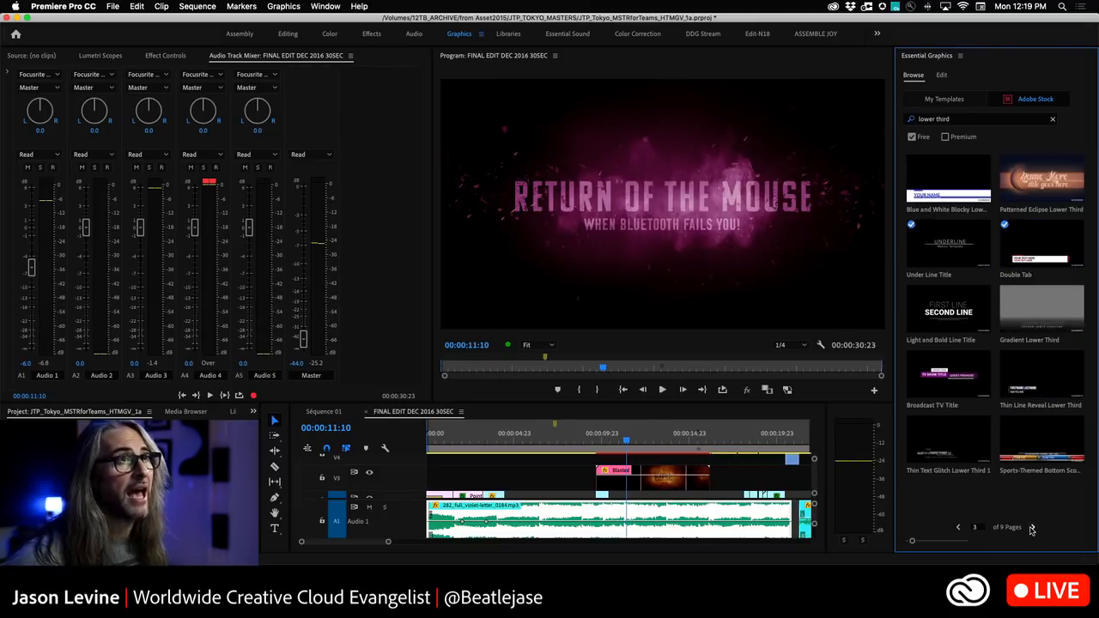
pyautogui.click(1032, 528)
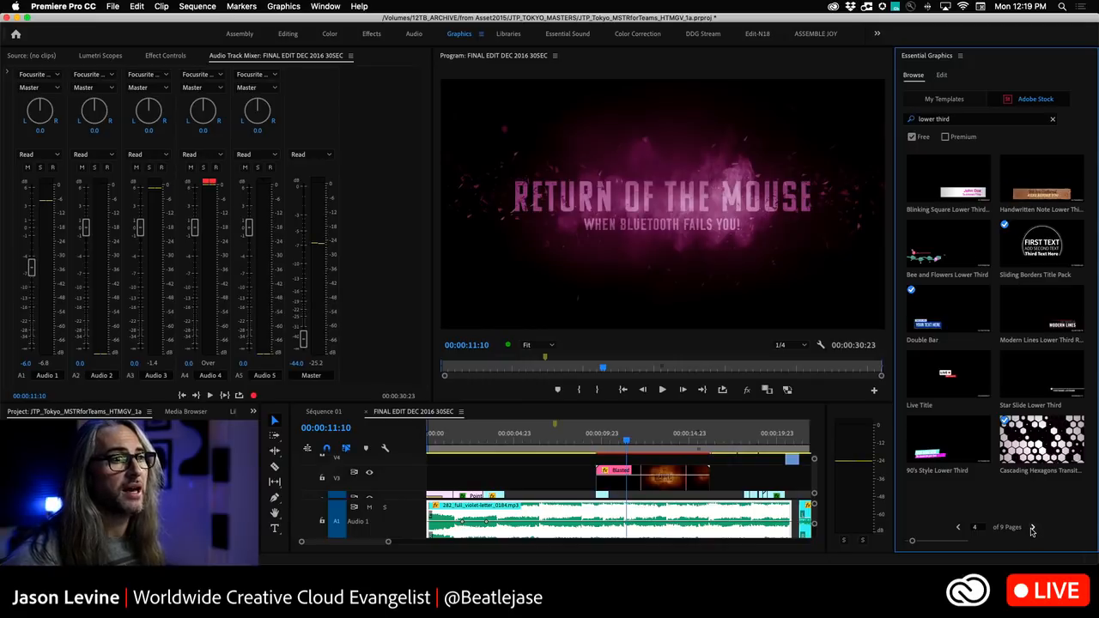
pyautogui.click(1032, 528)
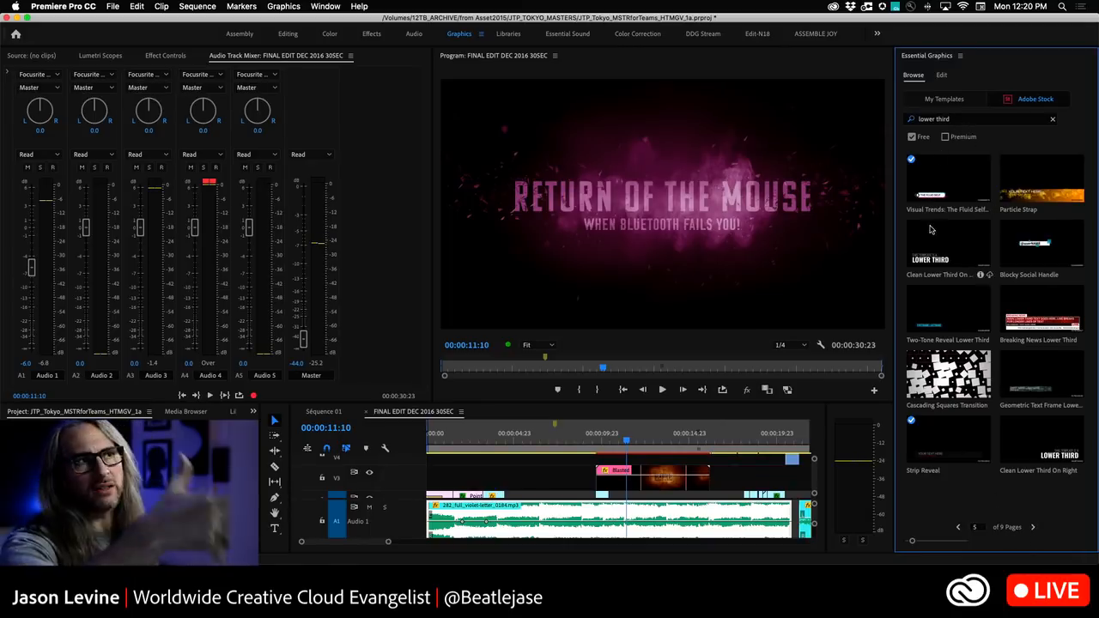
# - Limit the lower third results to Premium templates, view the details of 30's Lower Thirds, and return to browse page 2
pyautogui.click(911, 137)
pyautogui.click(945, 137)
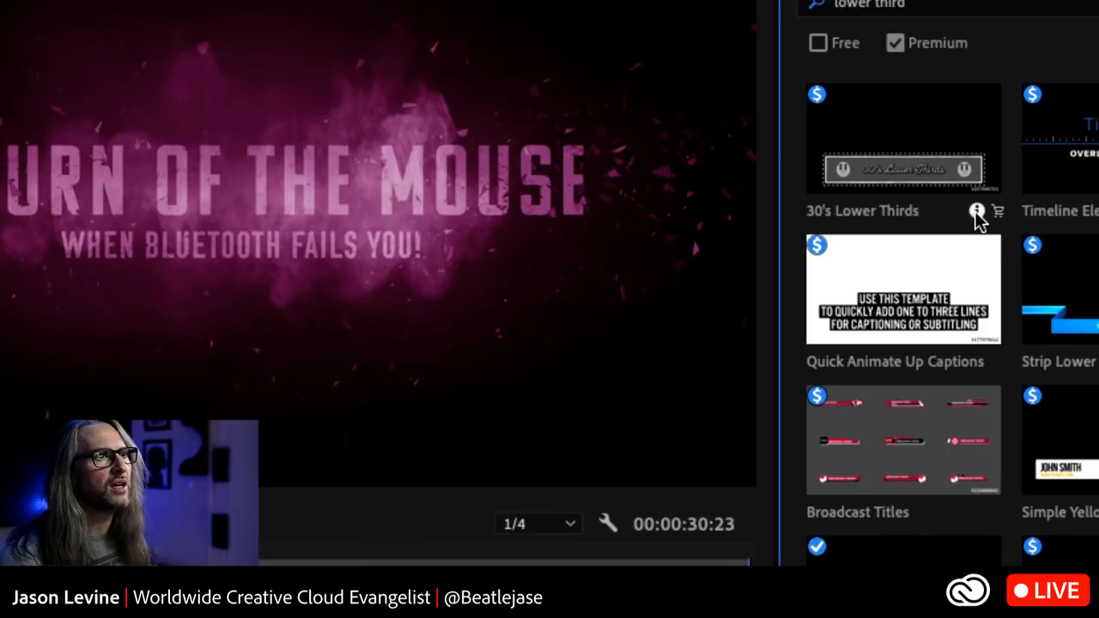
pyautogui.click(976, 212)
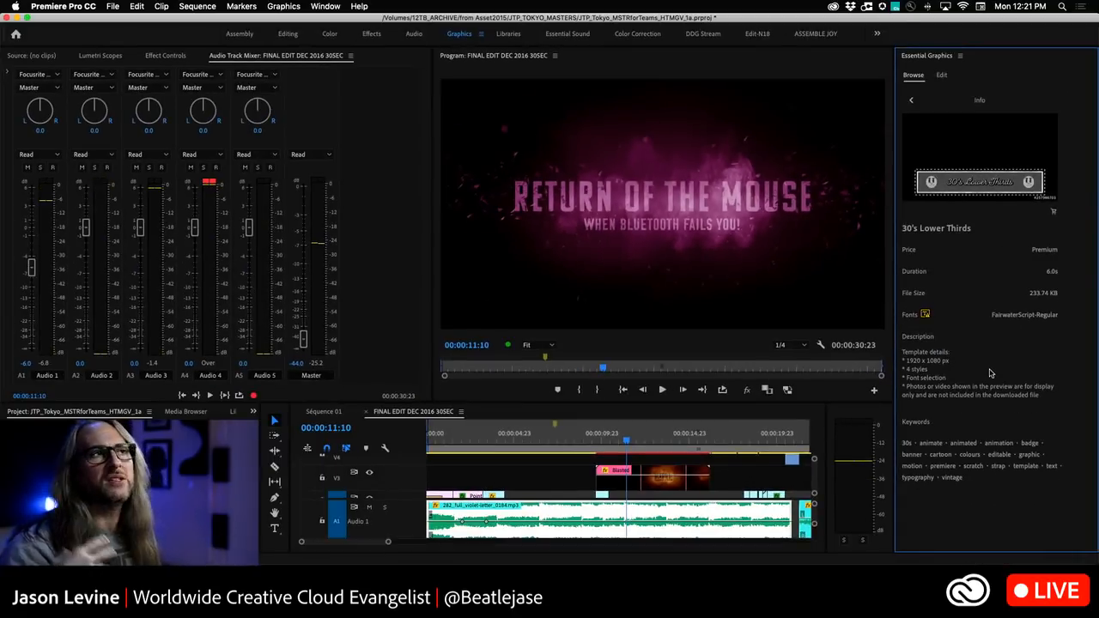
pyautogui.click(911, 100)
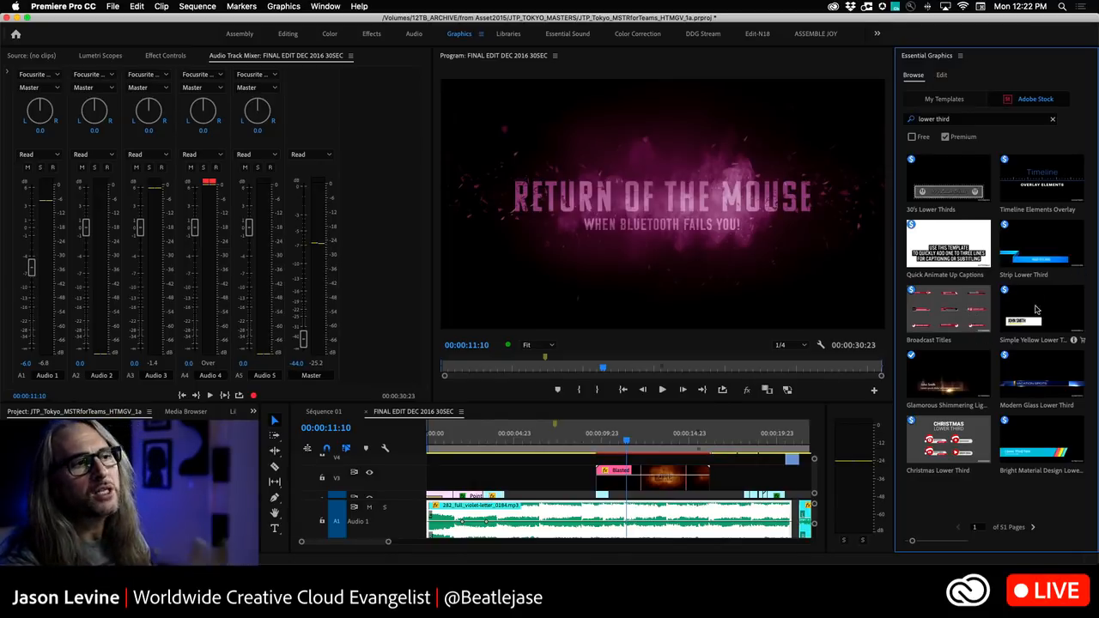
pyautogui.click(1033, 528)
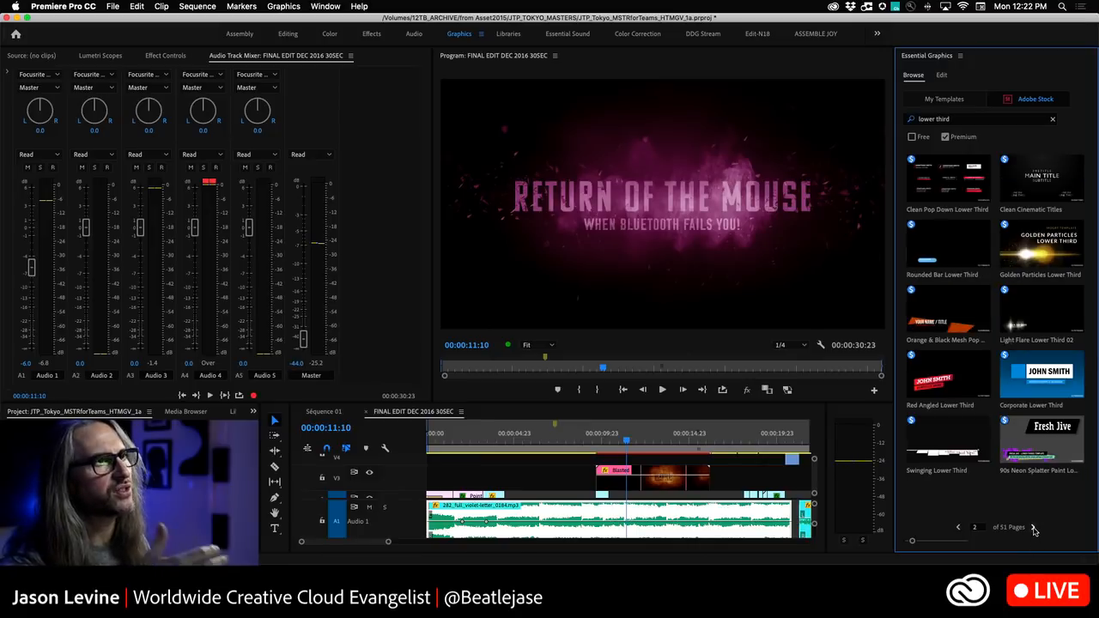
# - Browse the premium lower third results to page 4, view the details of Textured Blue Lower Third, and return to the results
pyautogui.click(1034, 528)
pyautogui.click(1034, 528)
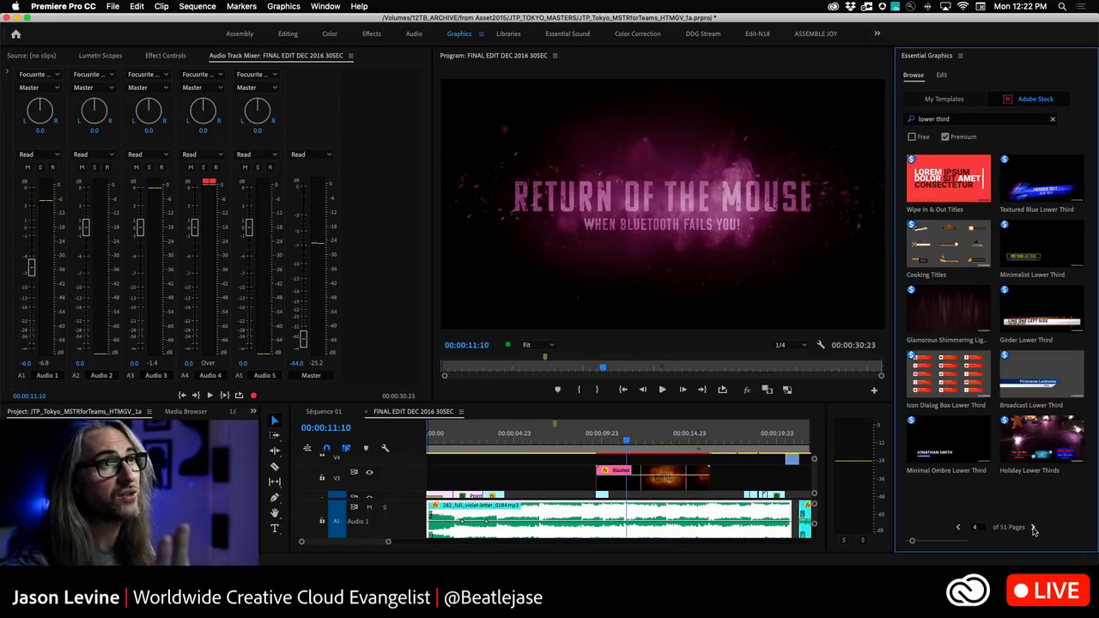
pyautogui.moveTo(1068, 165)
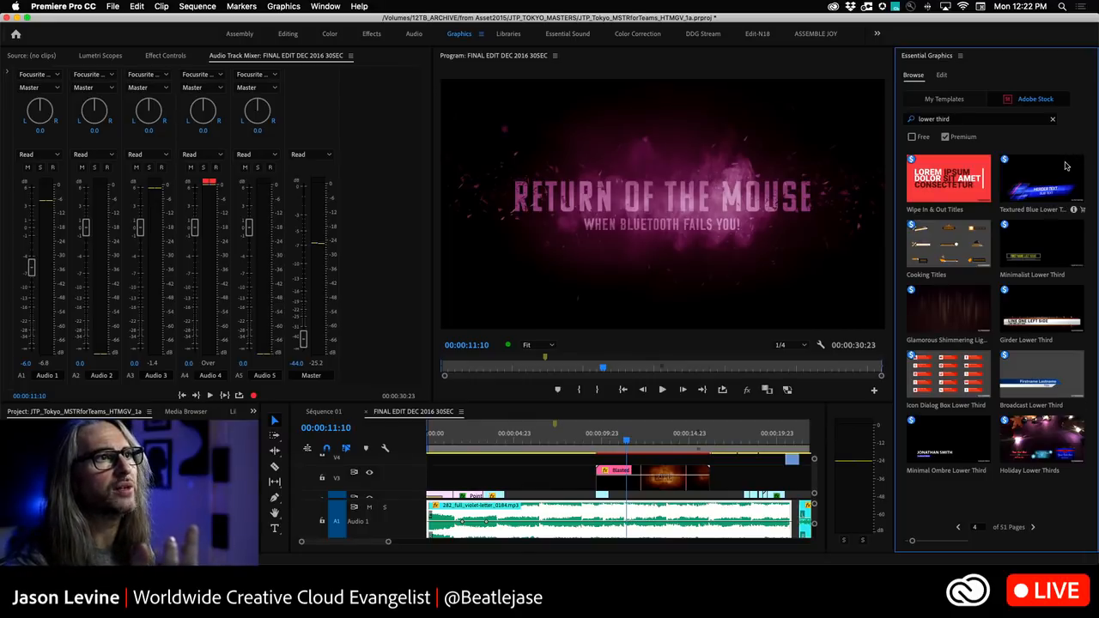
pyautogui.click(1072, 212)
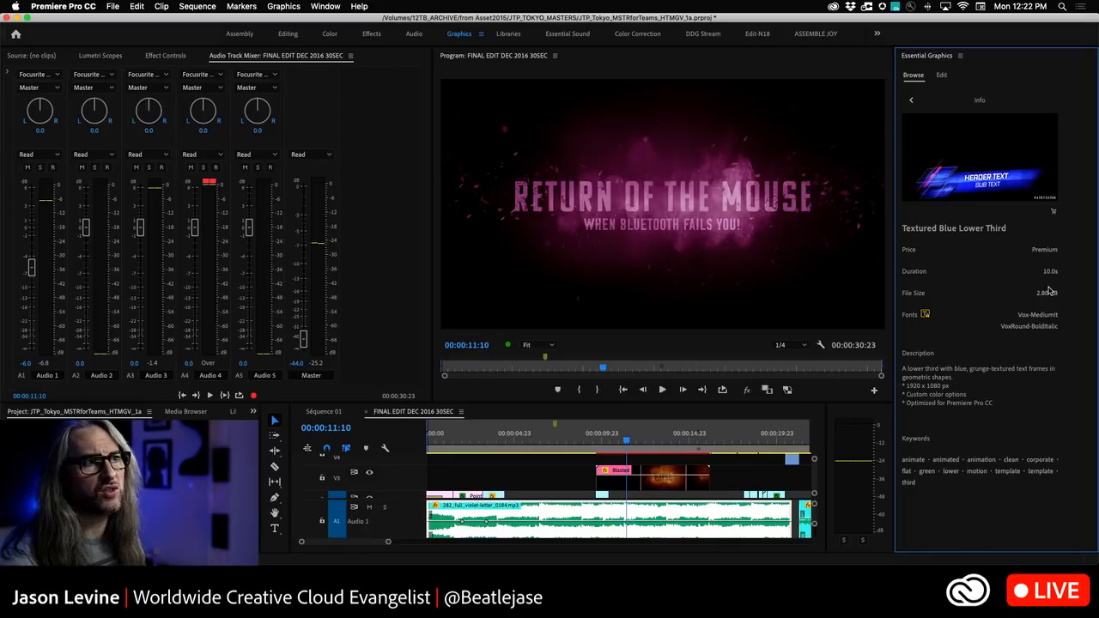
pyautogui.click(910, 100)
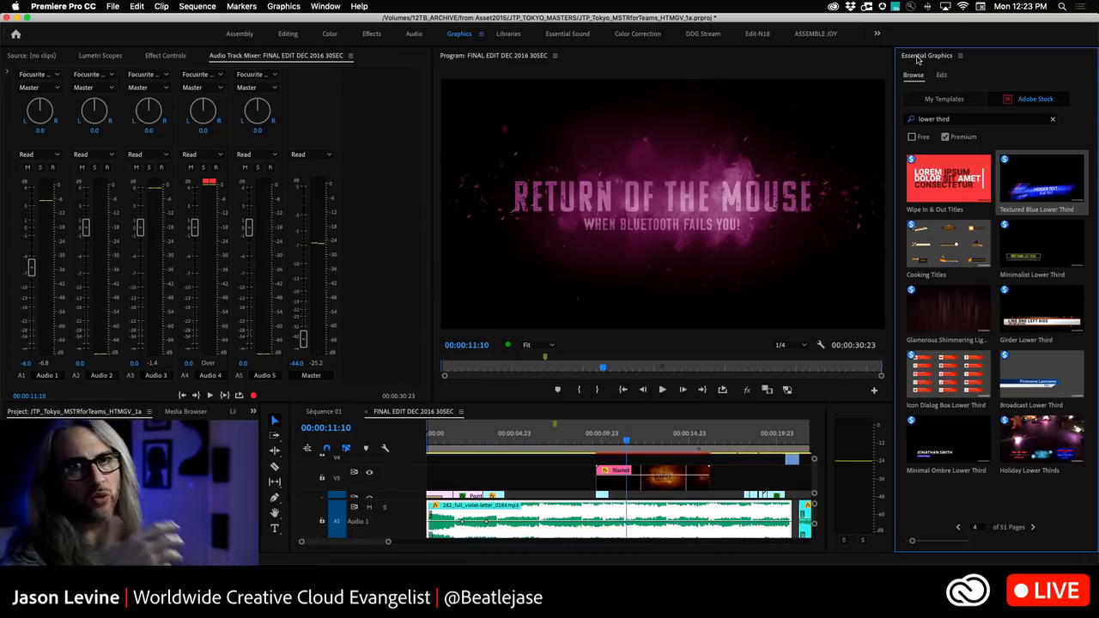
# - Show the Libraries panel, dock it in the Essential Graphics panel group, and decline the suggestion to view libraries by group
pyautogui.click(327, 7)
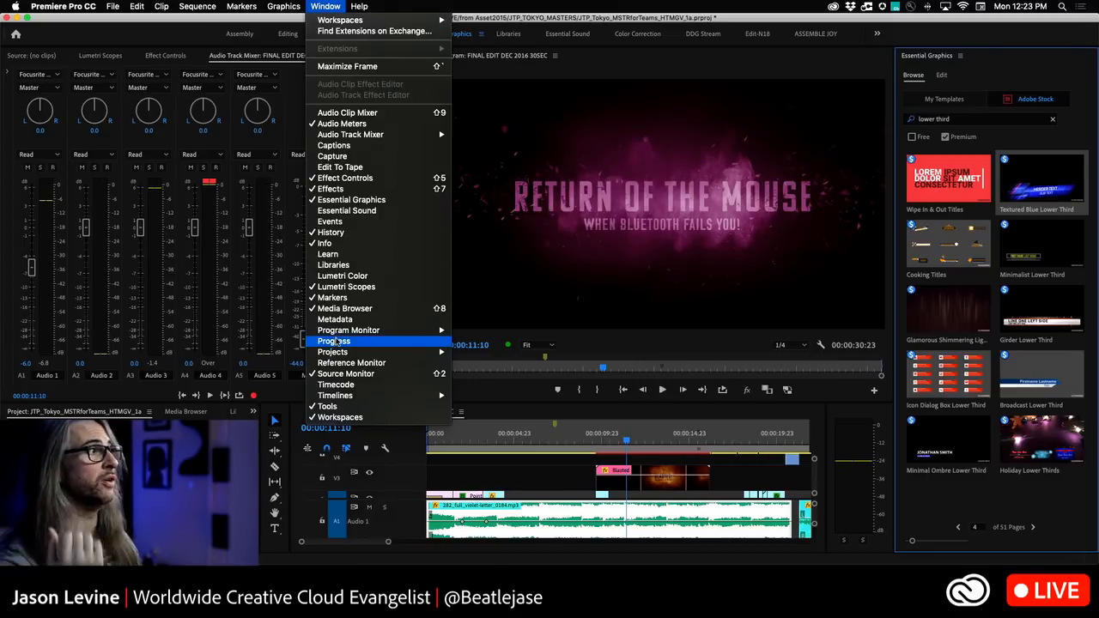
pyautogui.click(352, 265)
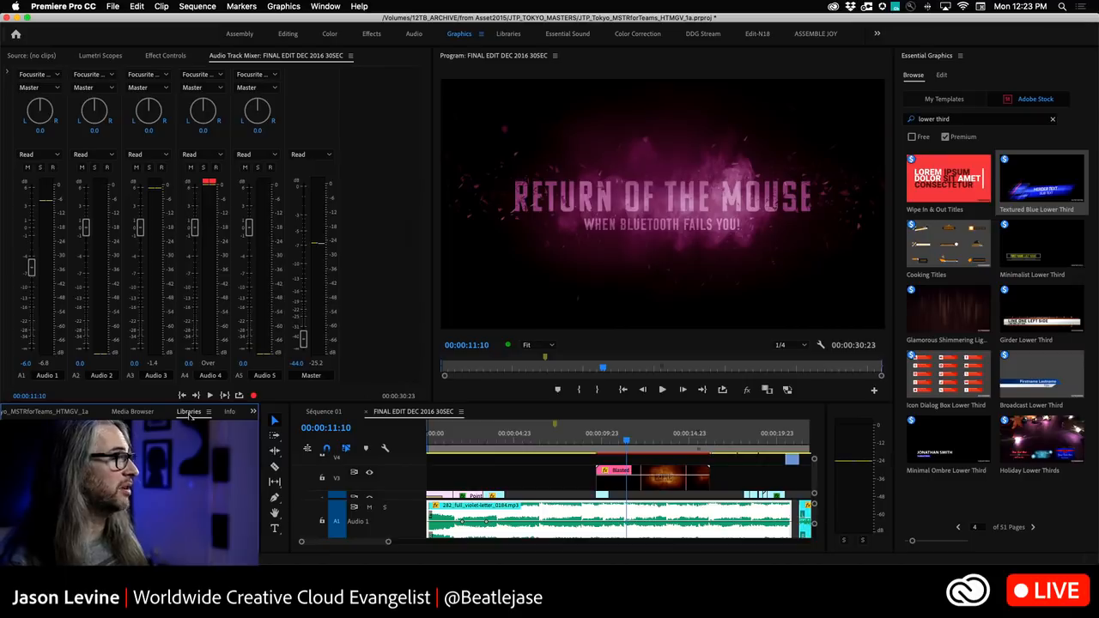
pyautogui.moveTo(190, 414); pyautogui.dragTo(950, 314)
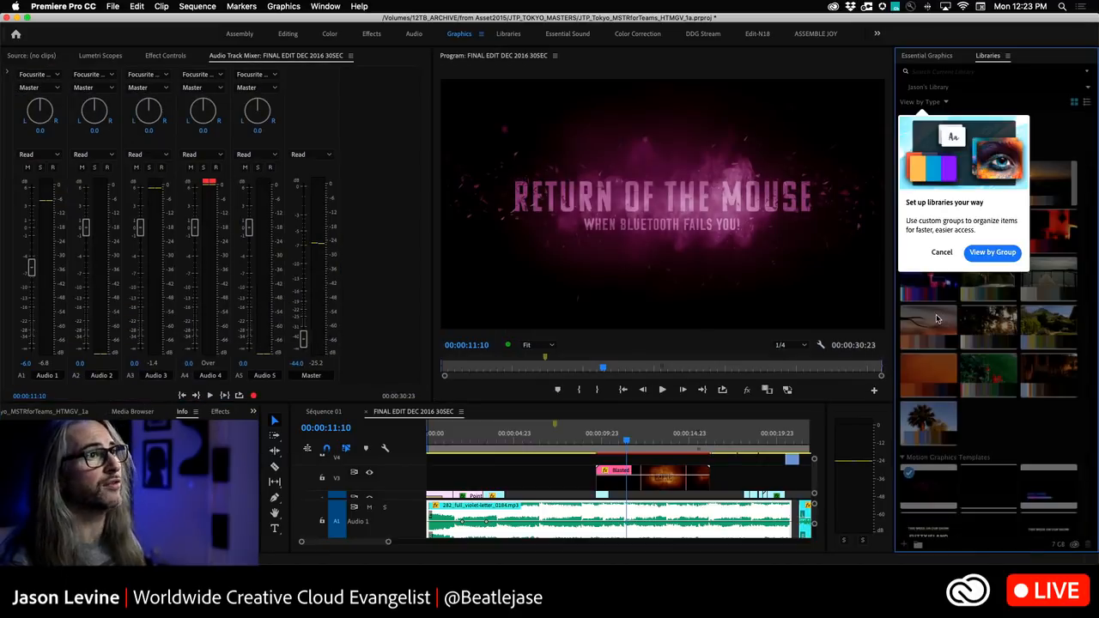
pyautogui.click(941, 252)
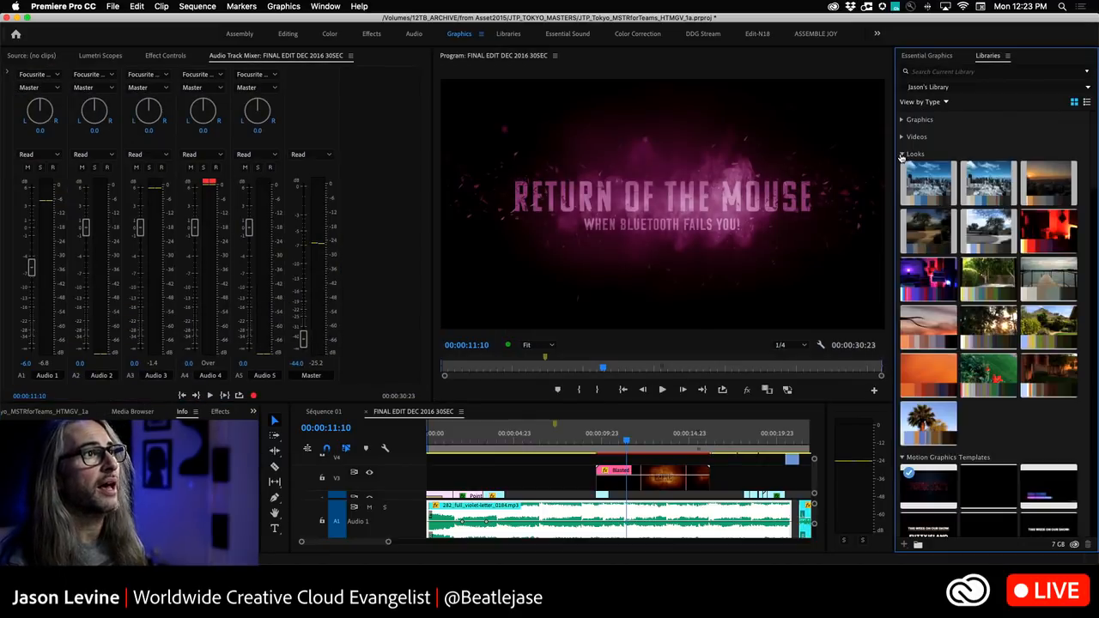
# - Collapse the Looks category and browse the Motion Graphics Templates saved in the current library
pyautogui.click(906, 155)
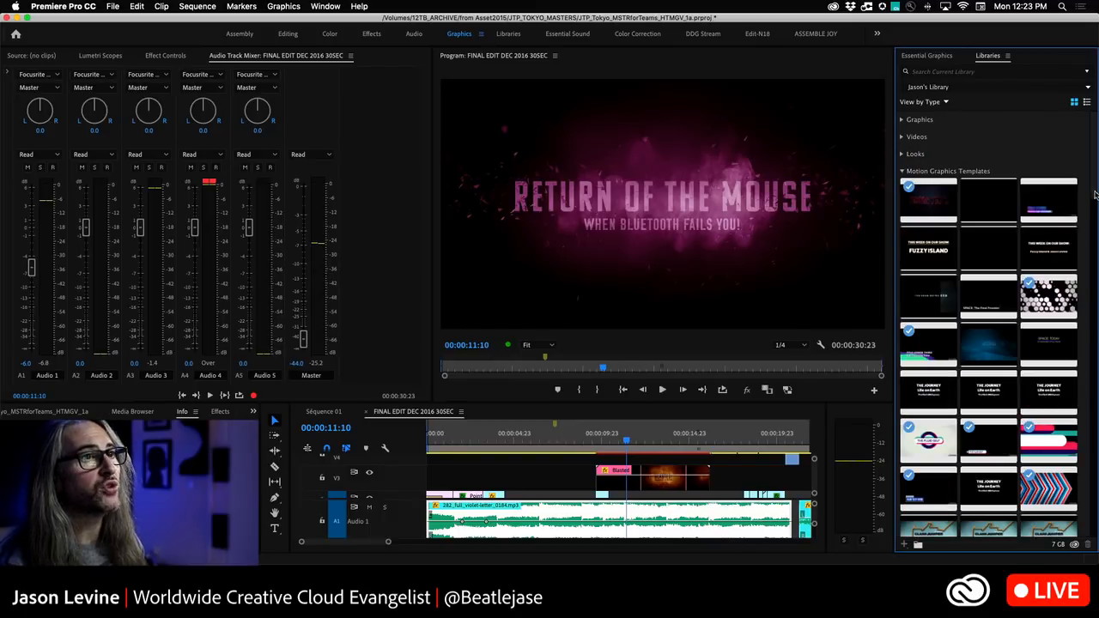
pyautogui.scroll(-3, 1094, 201)
pyautogui.scroll(-1, 1094, 204)
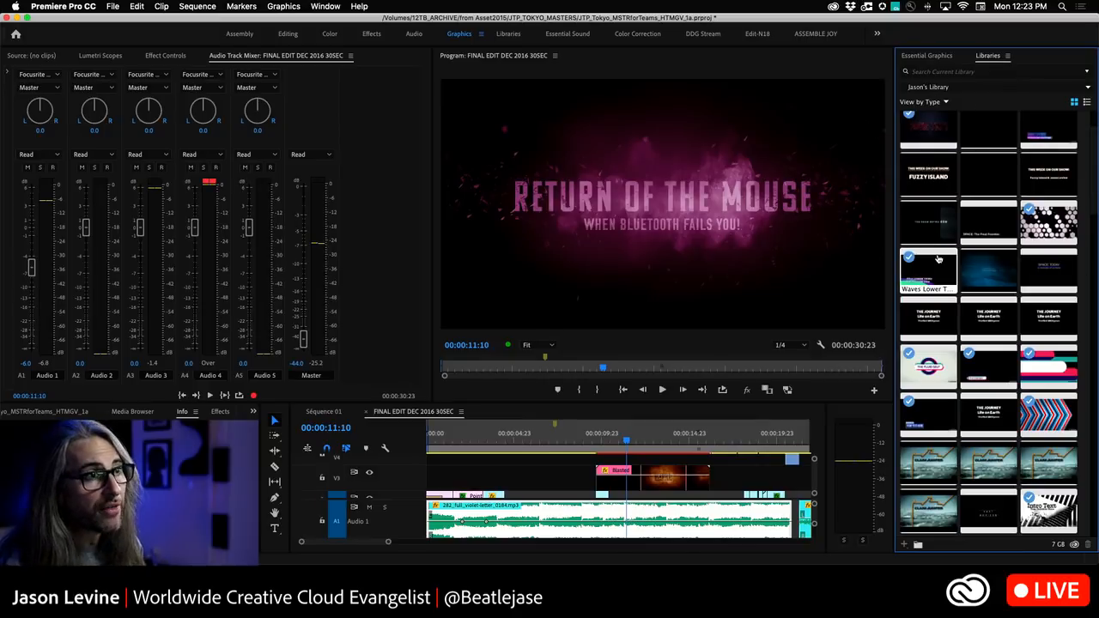
pyautogui.scroll(4, 1094, 199)
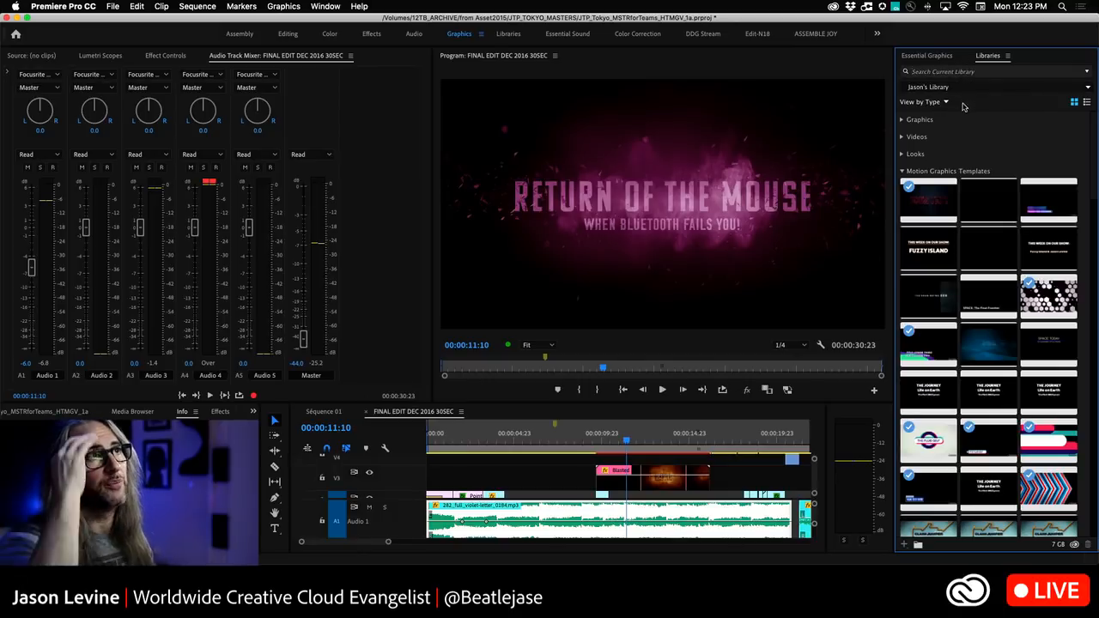
# - Set the library search scope to Adobe Stock, search for "lower third", and limit the expanded results to Templates
pyautogui.click(1085, 72)
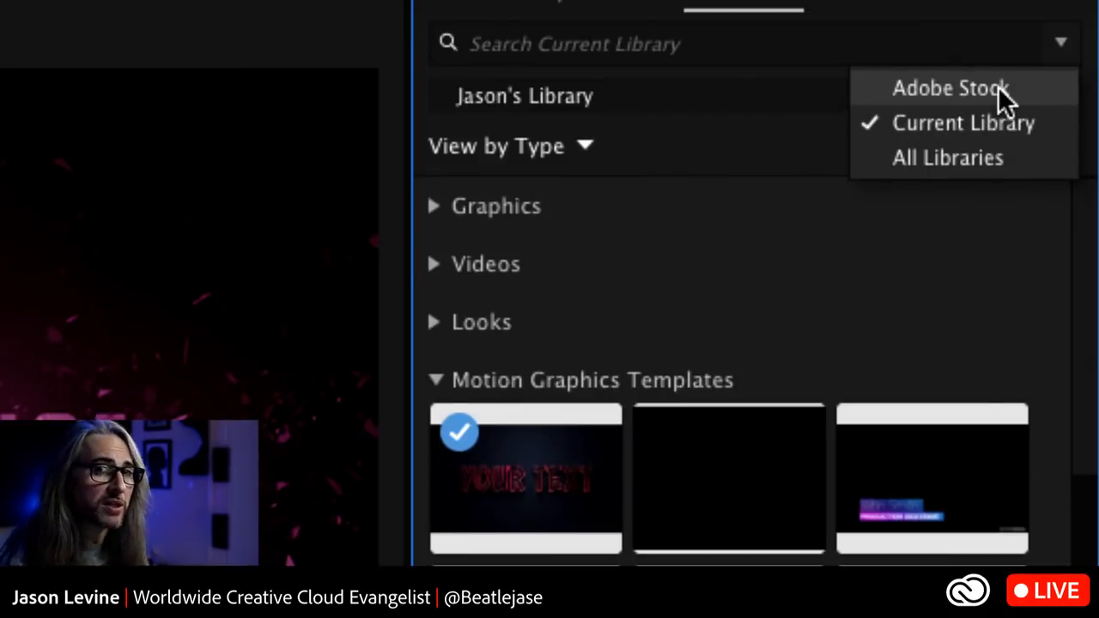
pyautogui.click(1003, 99)
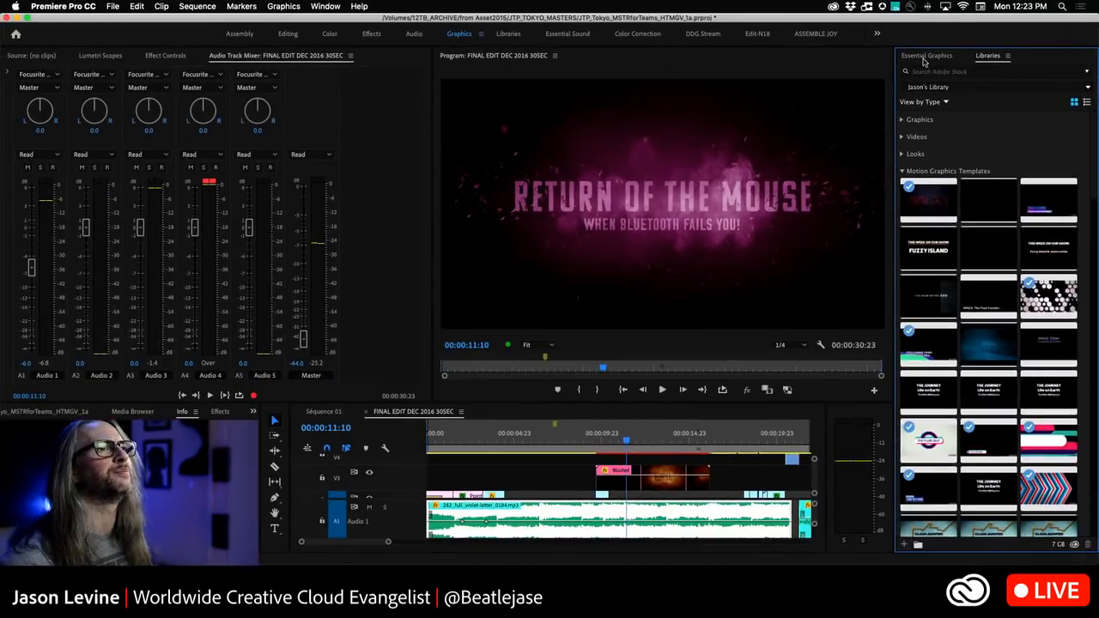
pyautogui.click(942, 73)
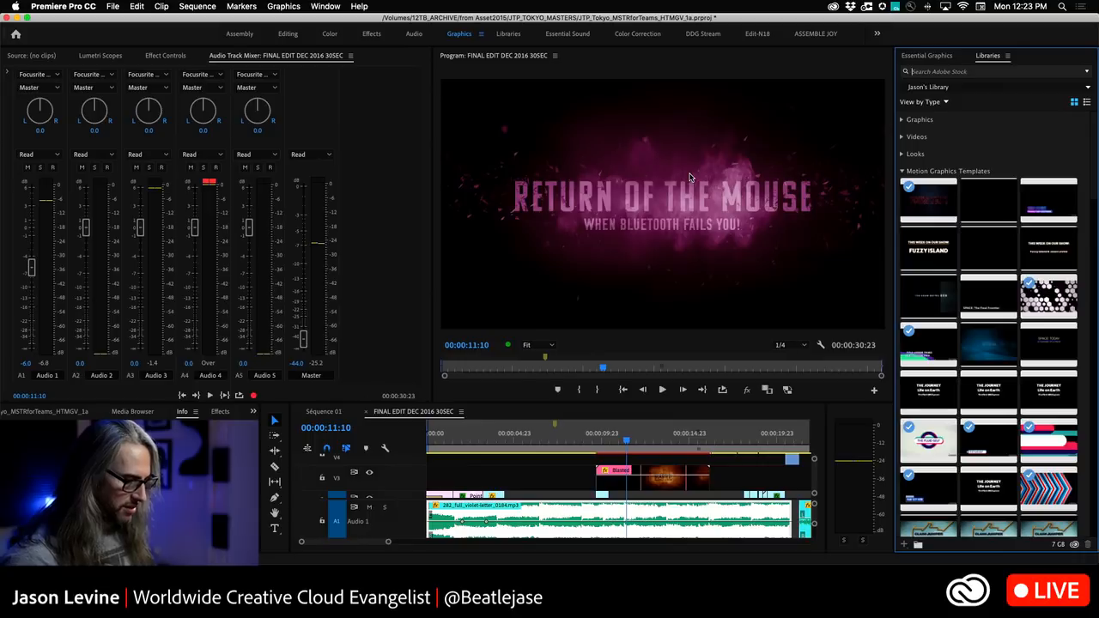
pyautogui.write('lower third')
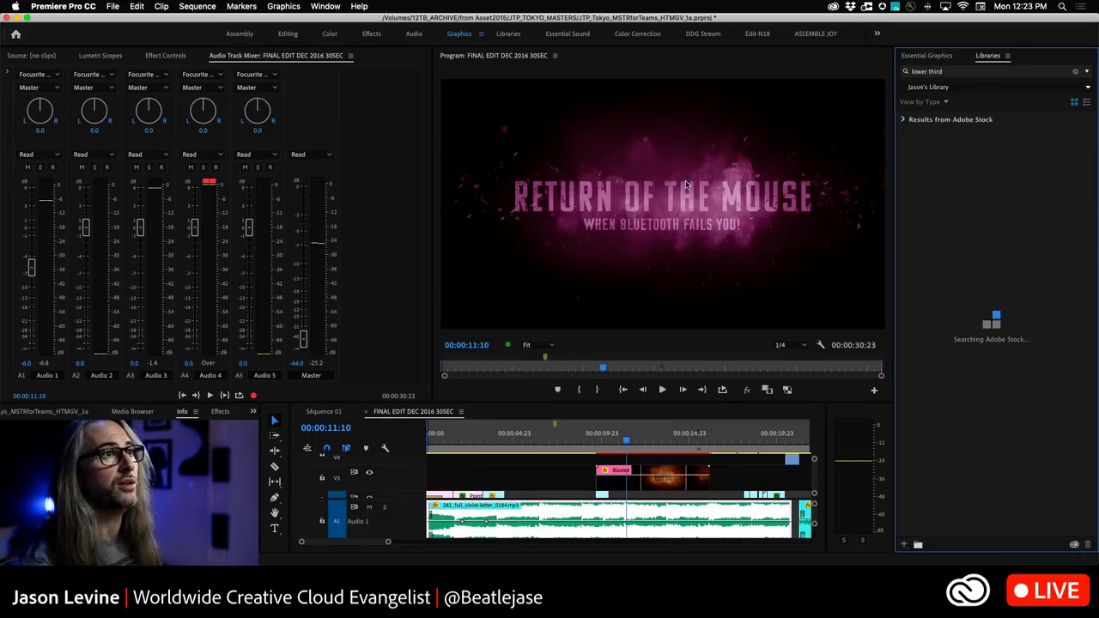
pyautogui.click(903, 120)
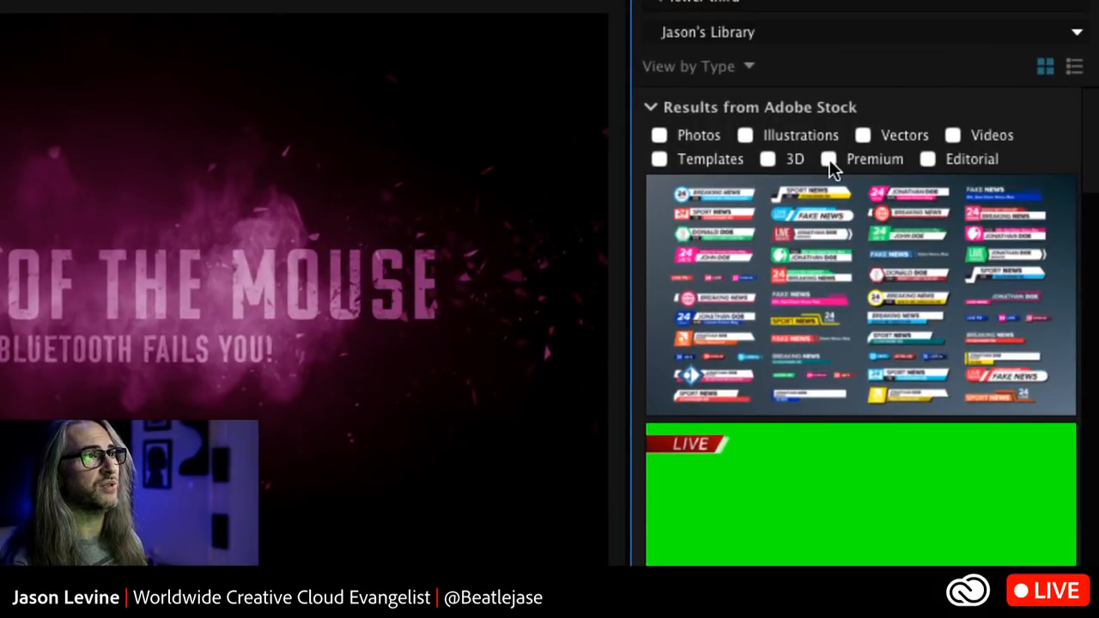
pyautogui.click(659, 159)
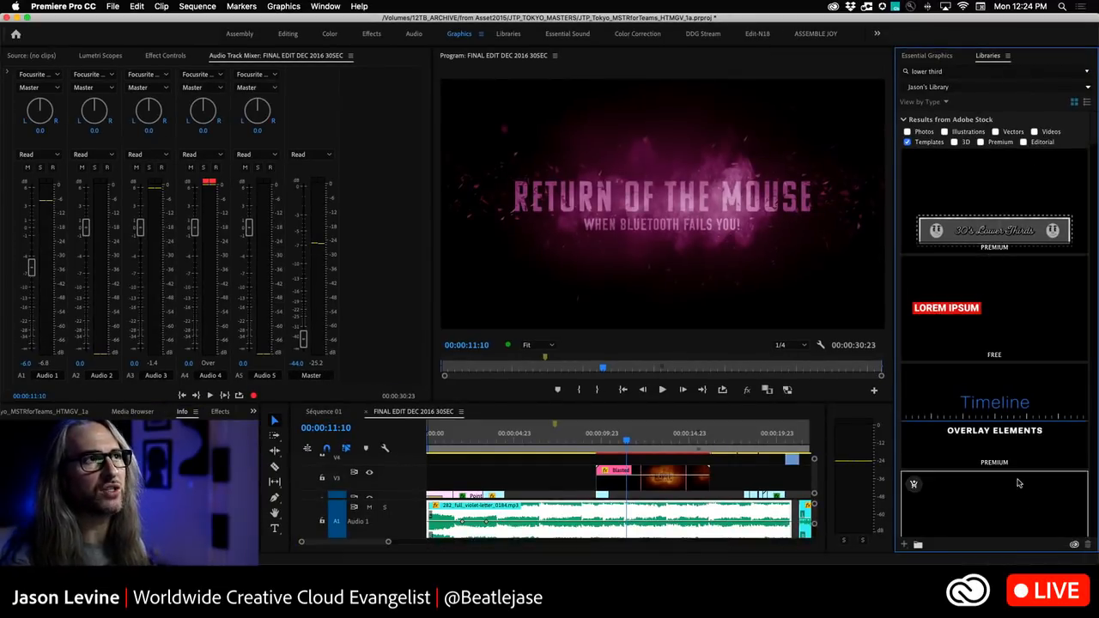
# - Examine the free and premium lower third templates in the Adobe Stock results, and check the list of available libraries
pyautogui.scroll(-5, 1013, 452)
pyautogui.scroll(-5, 1013, 451)
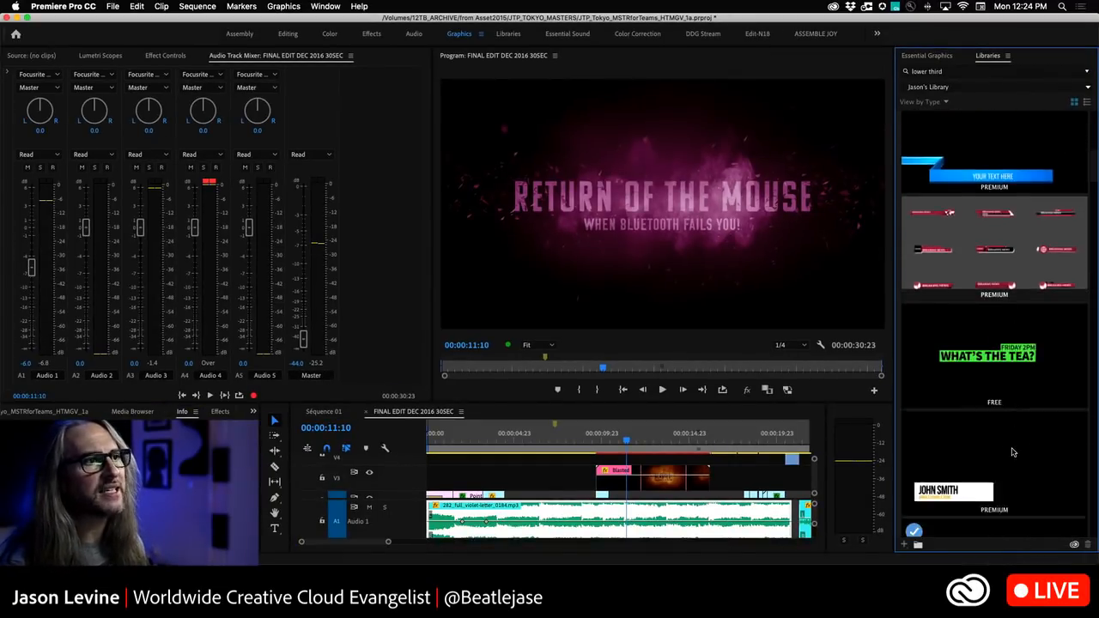
pyautogui.scroll(9, 1013, 450)
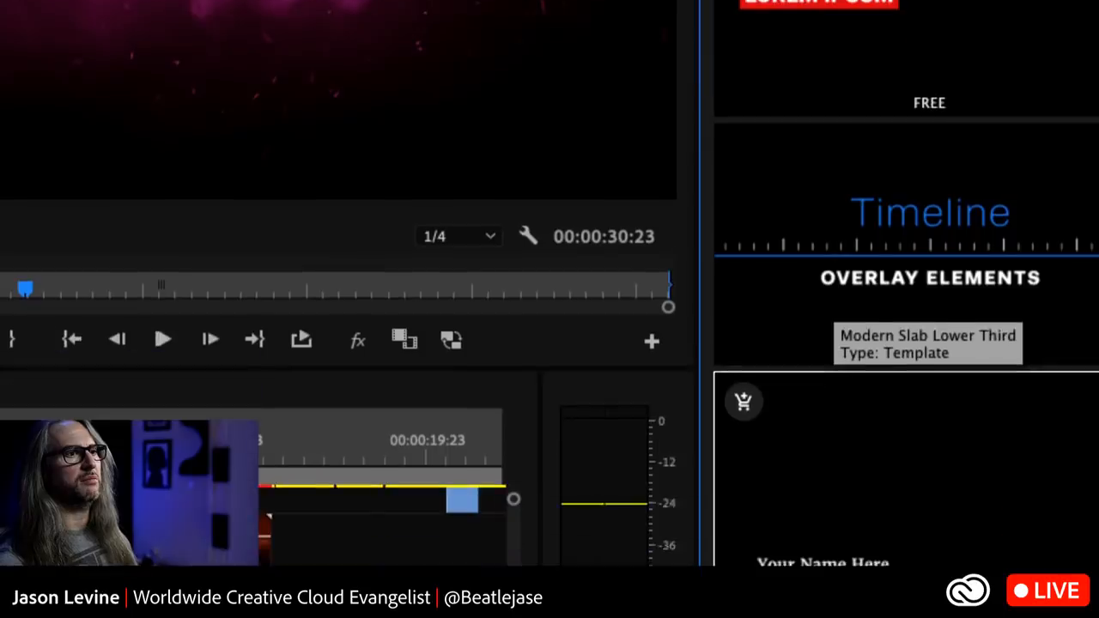
pyautogui.scroll(-5, 989, 279)
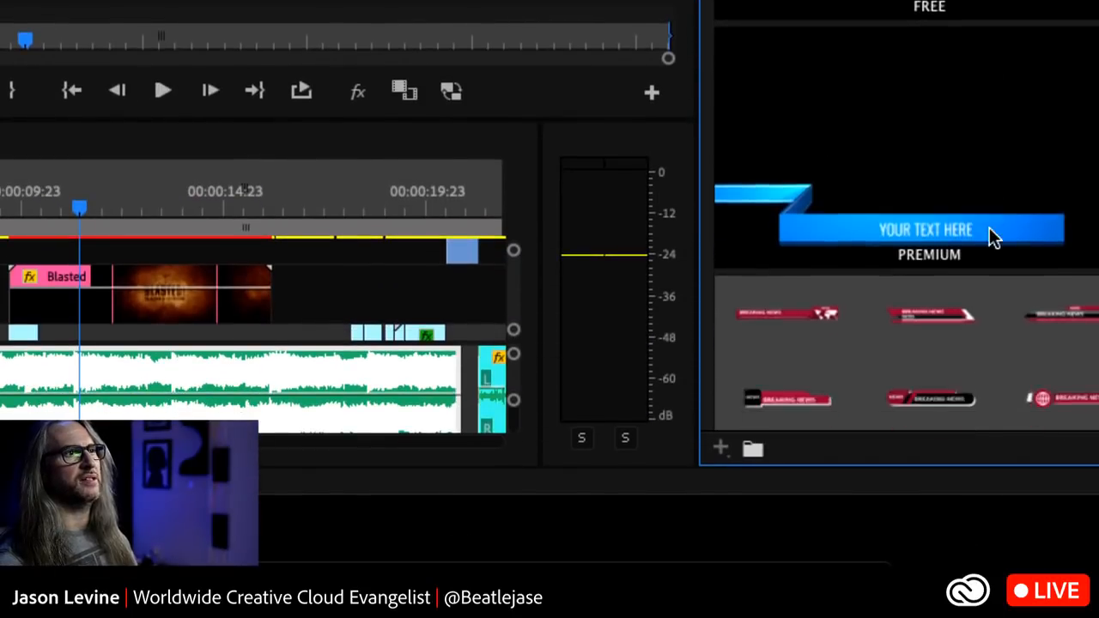
pyautogui.scroll(-10, 989, 230)
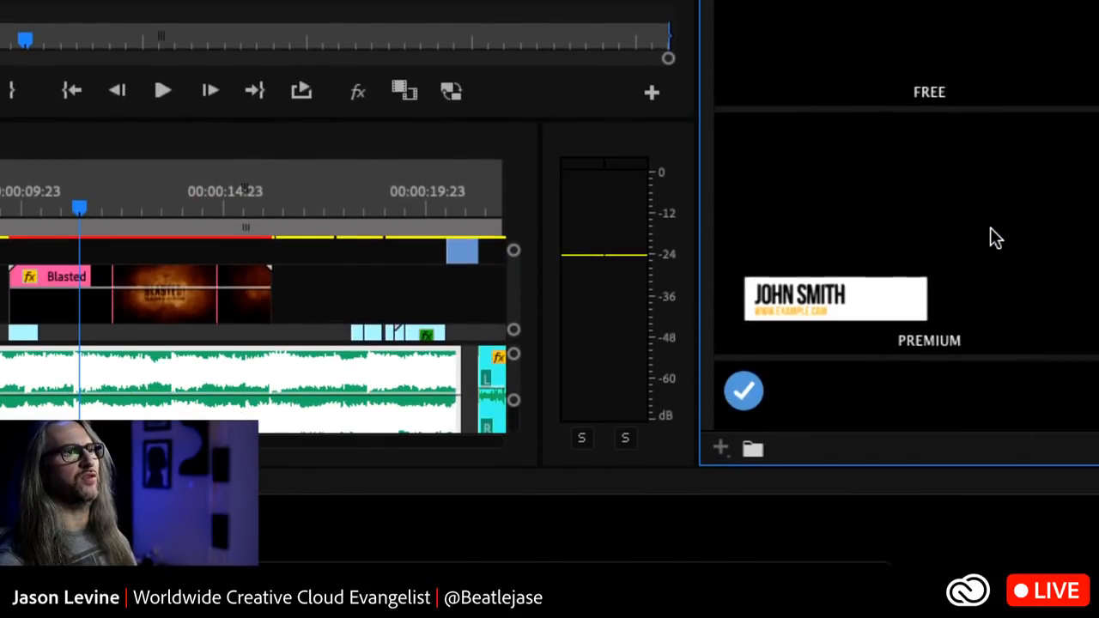
pyautogui.scroll(-6, 994, 237)
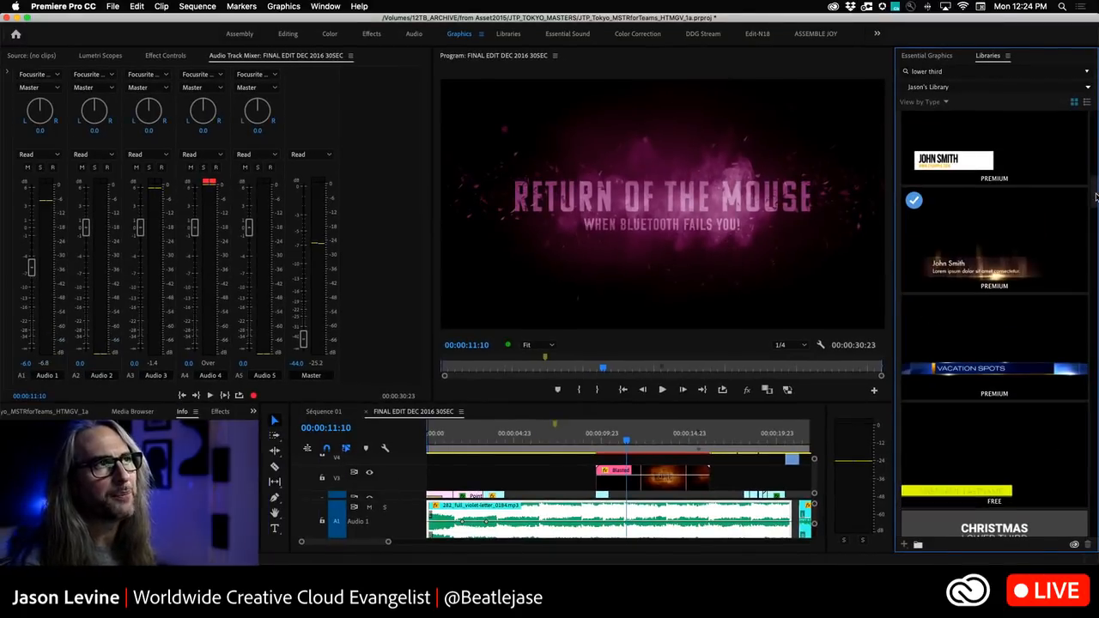
pyautogui.moveTo(1095, 198); pyautogui.dragTo(1083, 101)
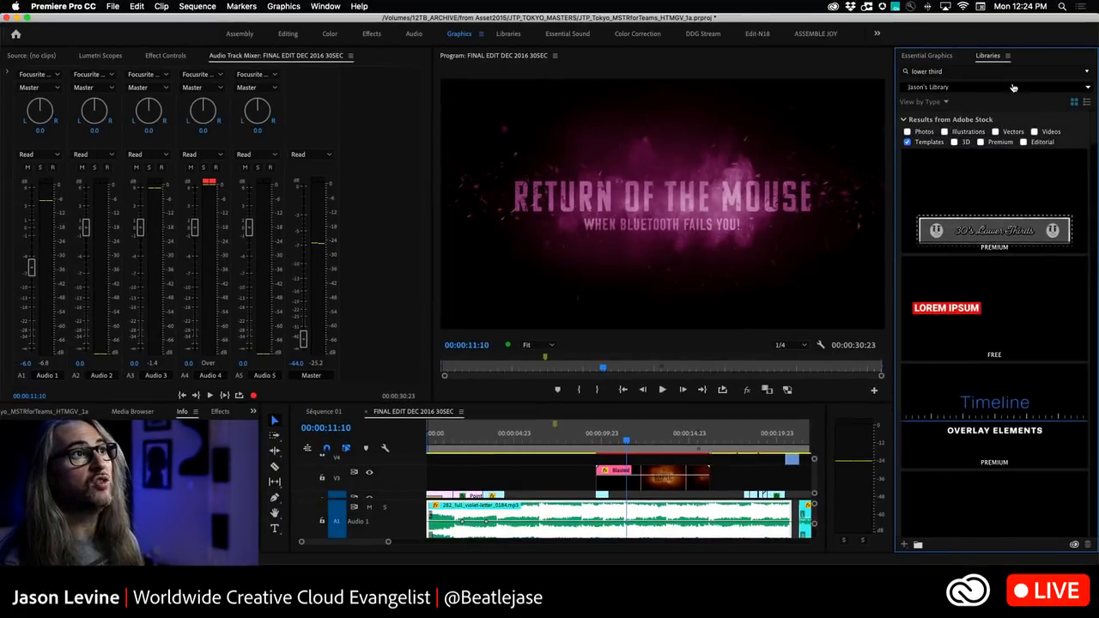
pyautogui.click(1015, 89)
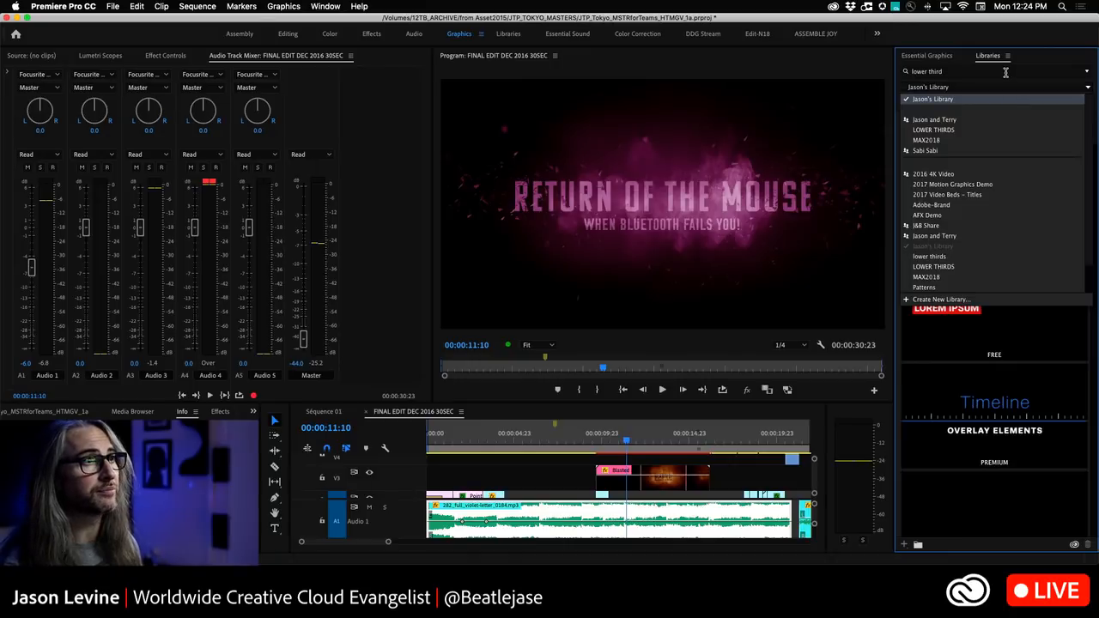
pyautogui.click(1006, 72)
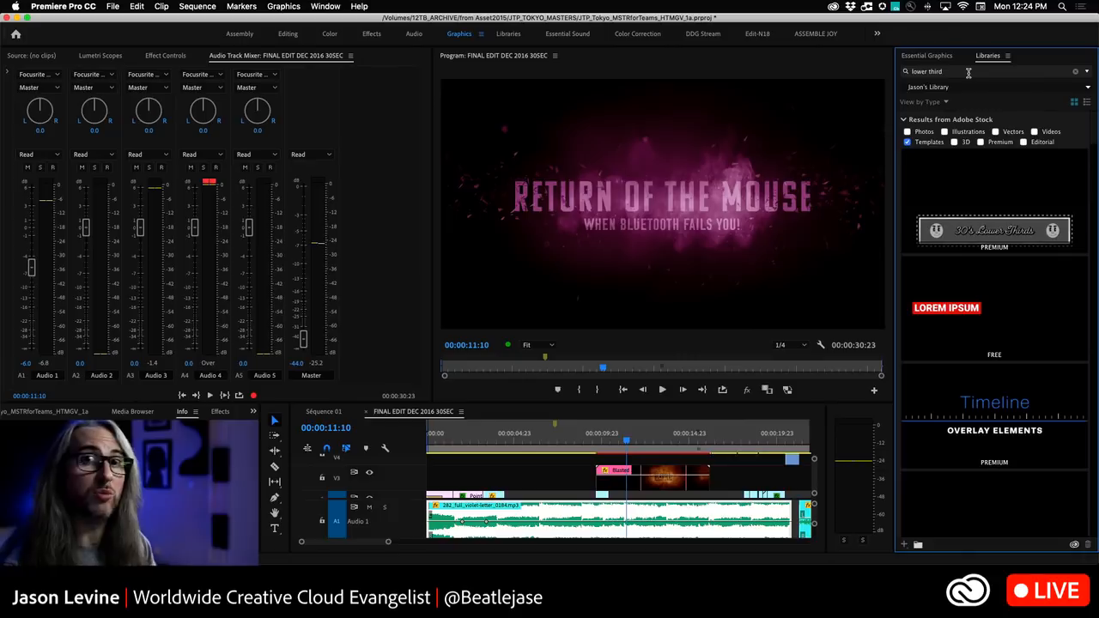
# - Briefly play the sequence from the Return of the Mouse title and clear the "lower third" search text in Libraries
pyautogui.moveTo(969, 72); pyautogui.dragTo(862, 77)
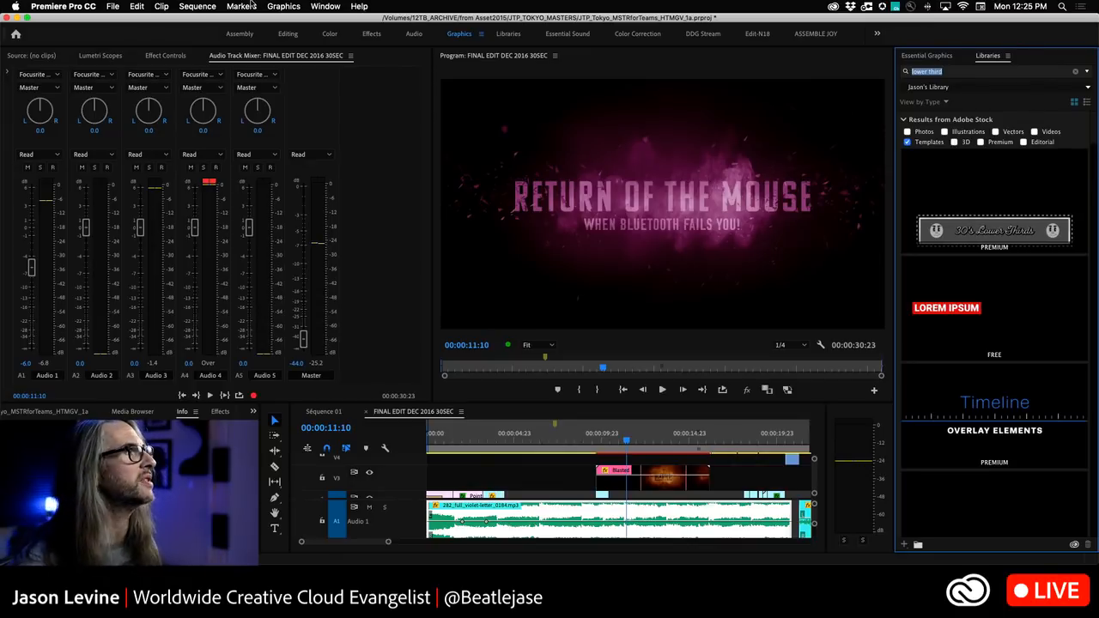
pyautogui.click(29, 56)
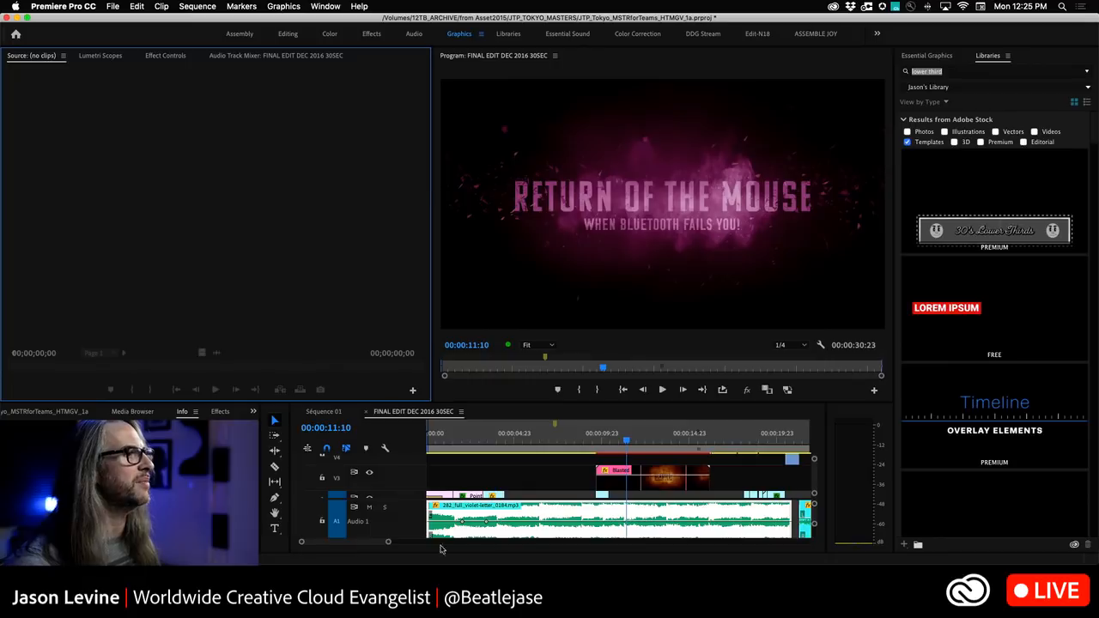
pyautogui.click(245, 55)
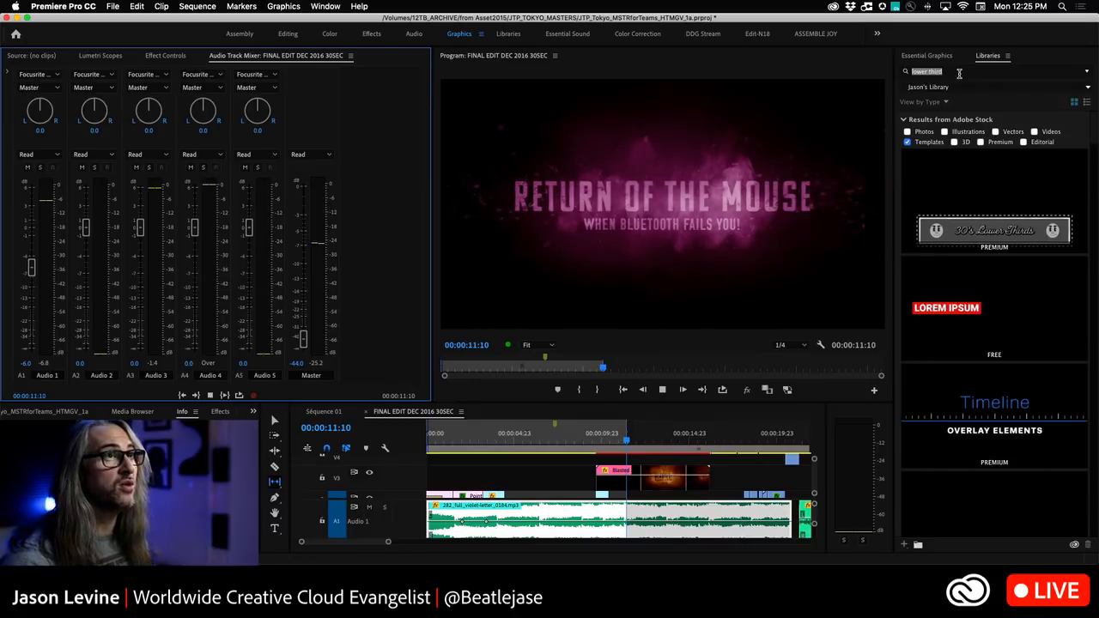
pyautogui.press('space')
pyautogui.click(957, 72)
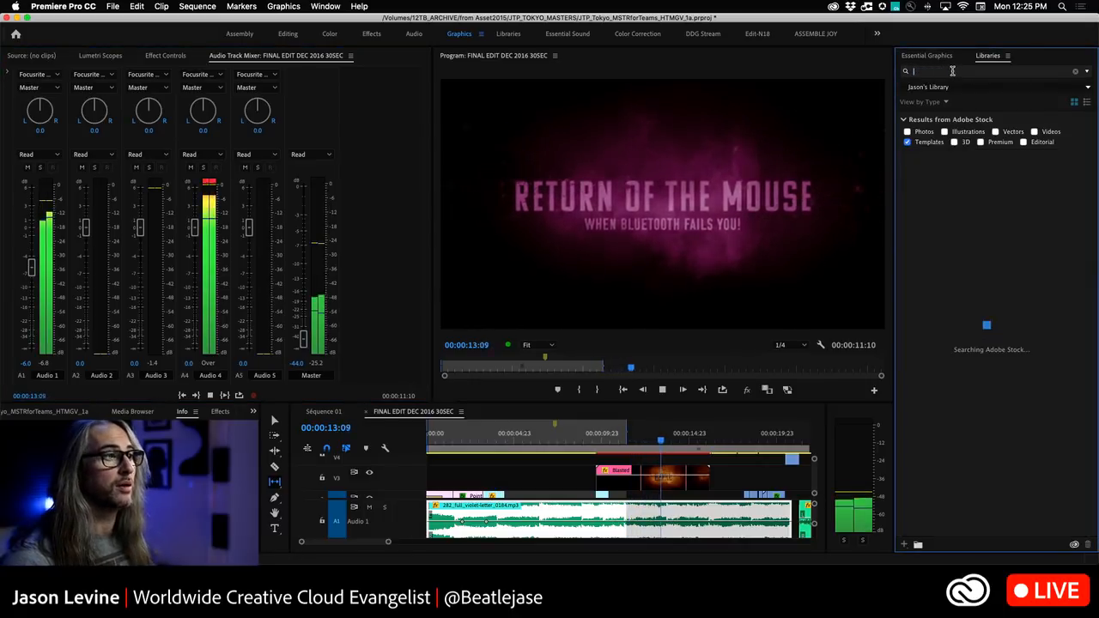
pyautogui.press('BackSpace')
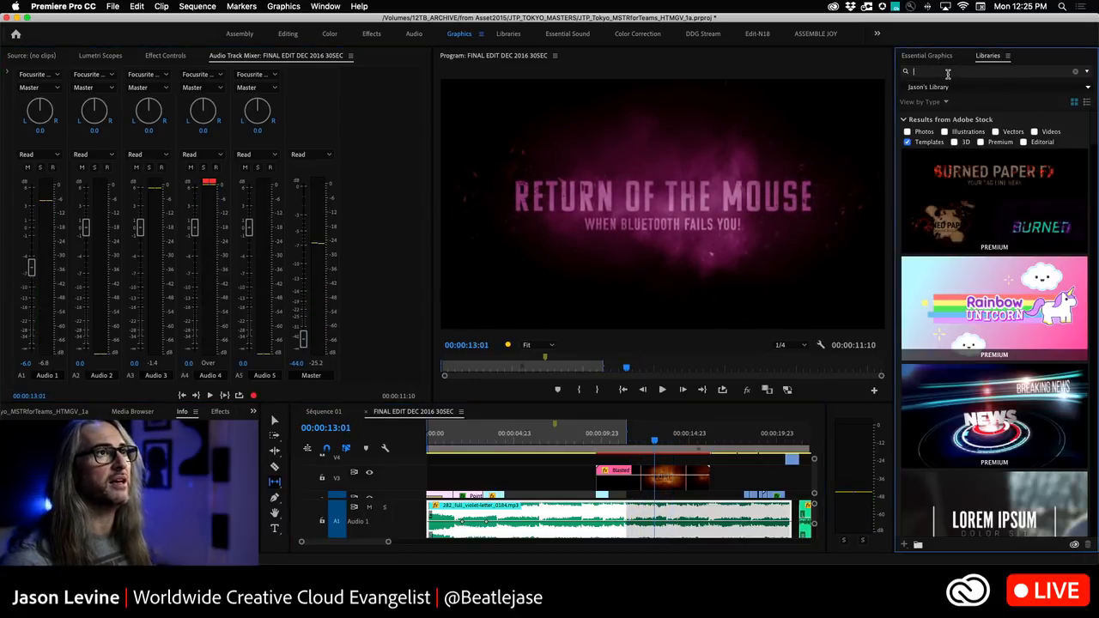
# - Search Adobe Stock for "tokyo timelapse", switch the filter from Templates to Videos, and browse the footage results
pyautogui.write('tokyo timelapse')
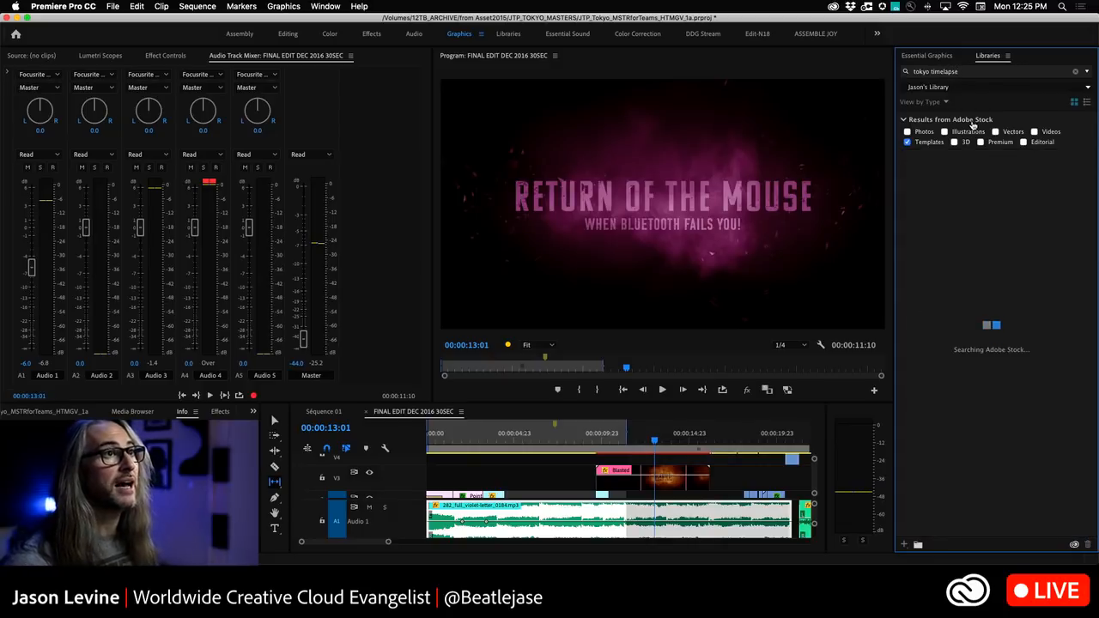
pyautogui.click(906, 143)
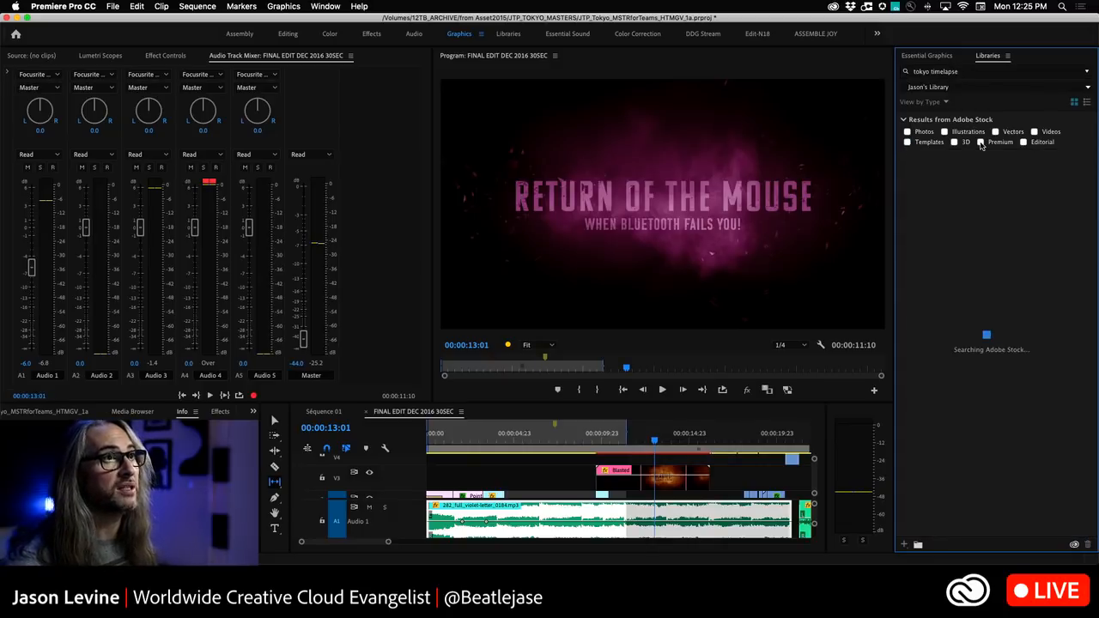
pyautogui.click(1034, 131)
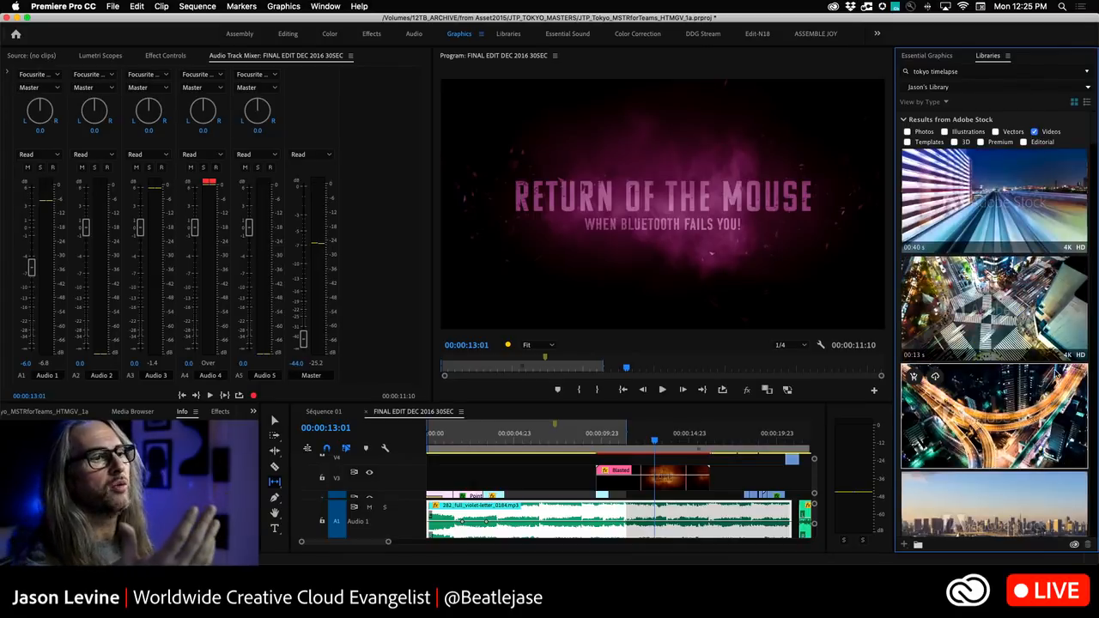
pyautogui.scroll(-1, 1034, 383)
pyautogui.scroll(-2, 1034, 383)
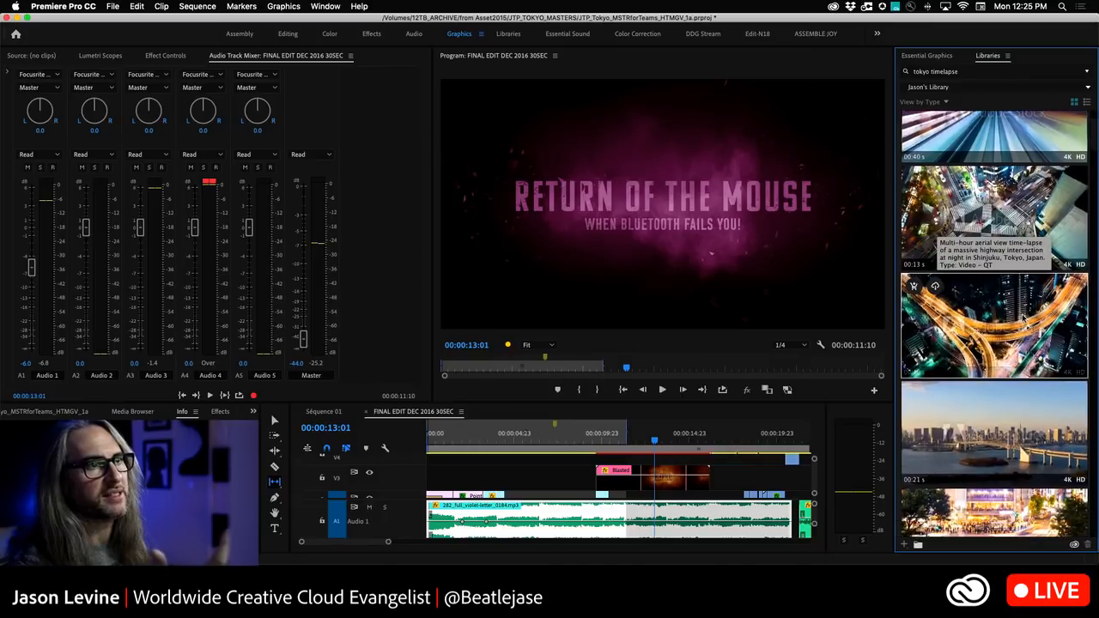
pyautogui.scroll(-3, 1021, 318)
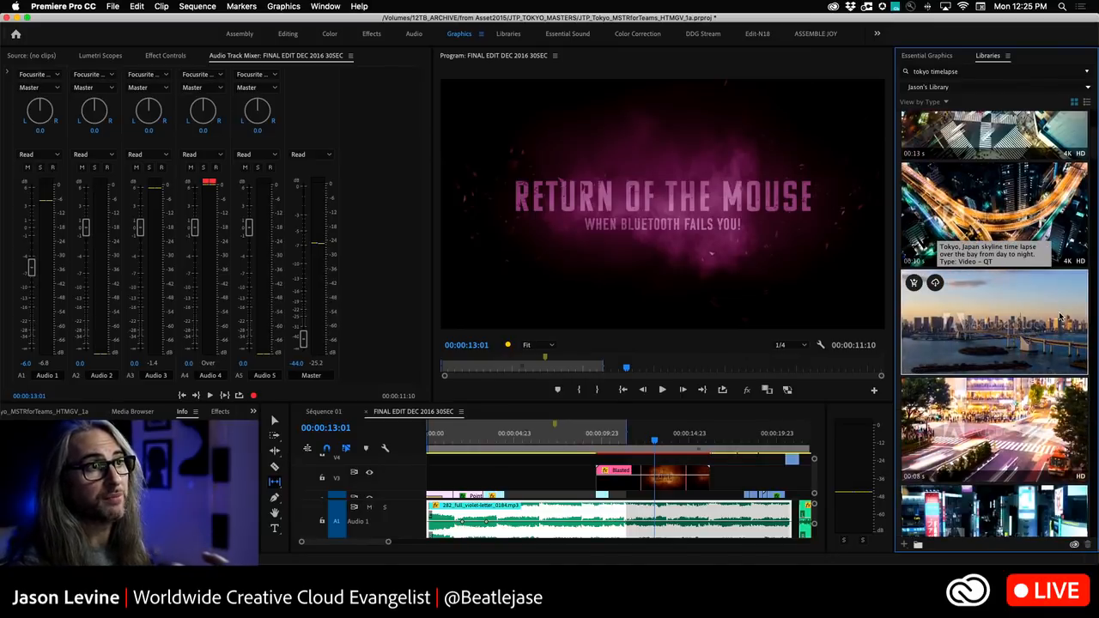
# - Save the HD preview of the 14-second neon-lit Tokyo street time-lapse from the Adobe Stock results to the current library
pyautogui.scroll(-2, 1048, 302)
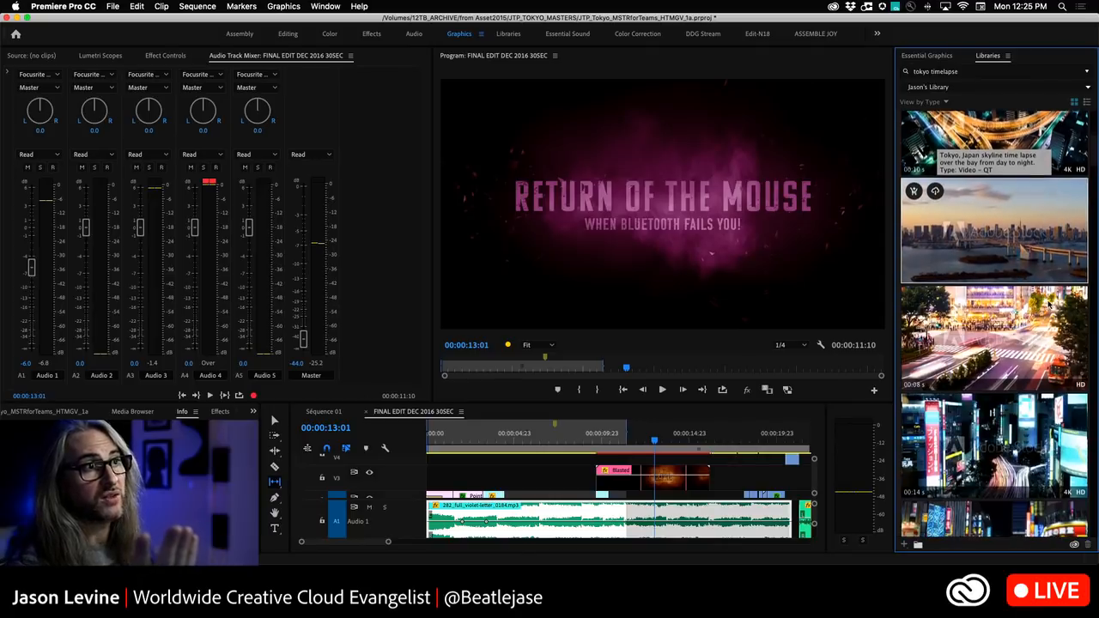
pyautogui.scroll(-1, 1038, 329)
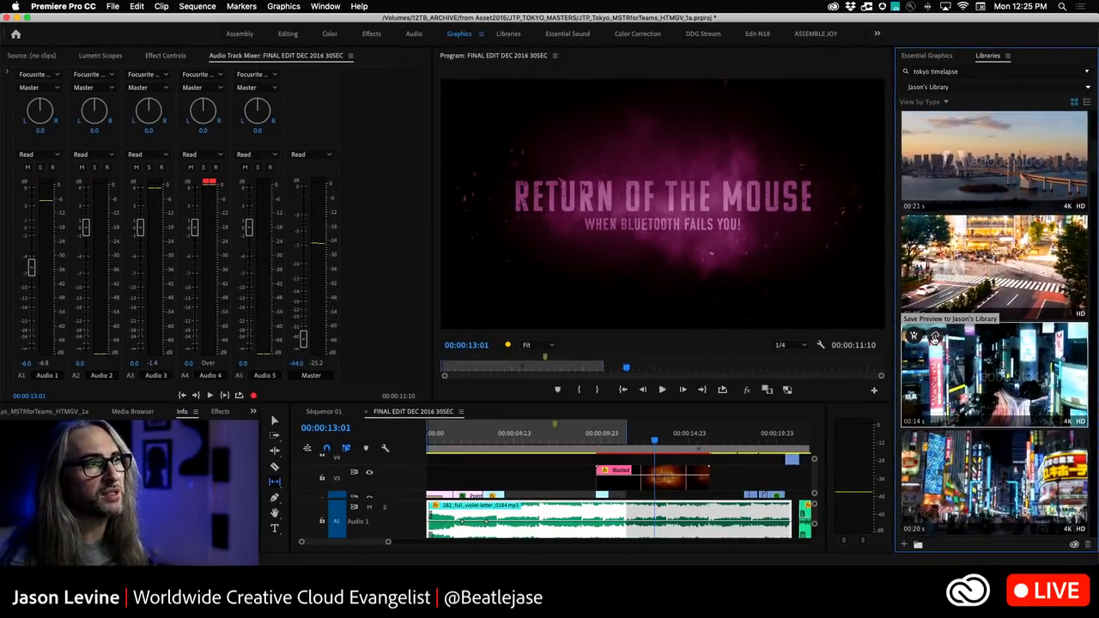
pyautogui.click(934, 337)
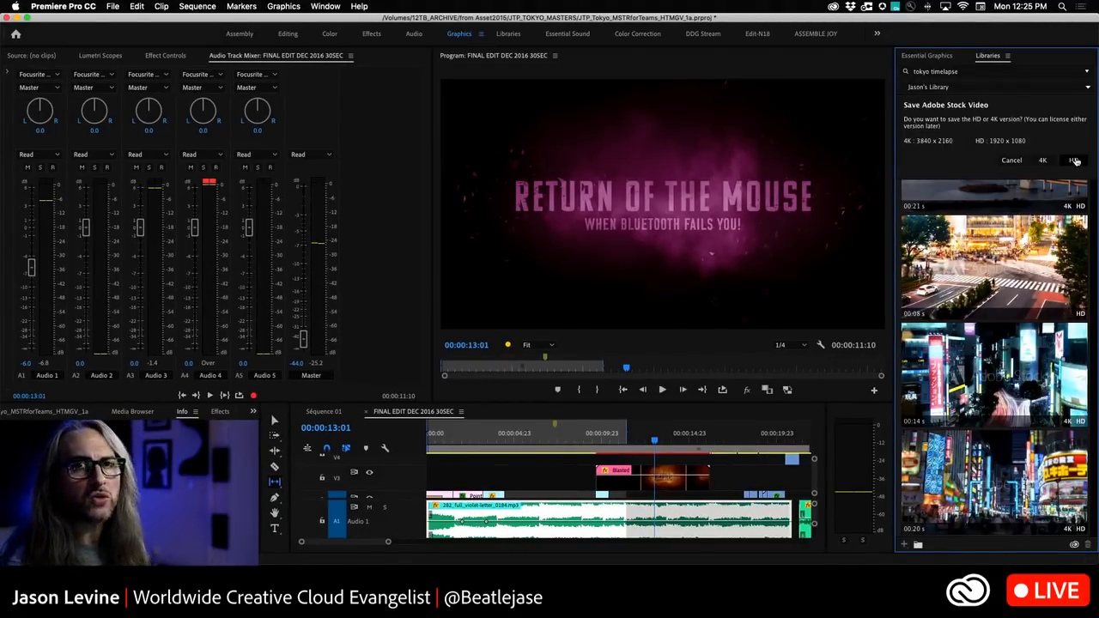
pyautogui.click(1075, 160)
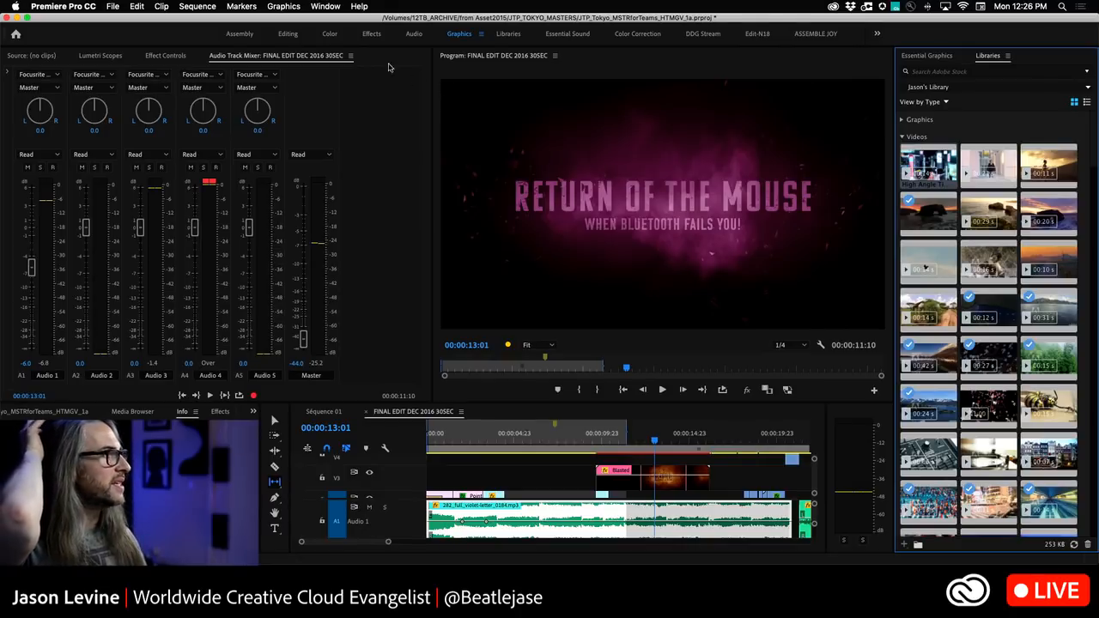
# - Check the stock preview's download status in the Progress panel and dock the Project panel in the Source monitor's group
pyautogui.click(328, 6)
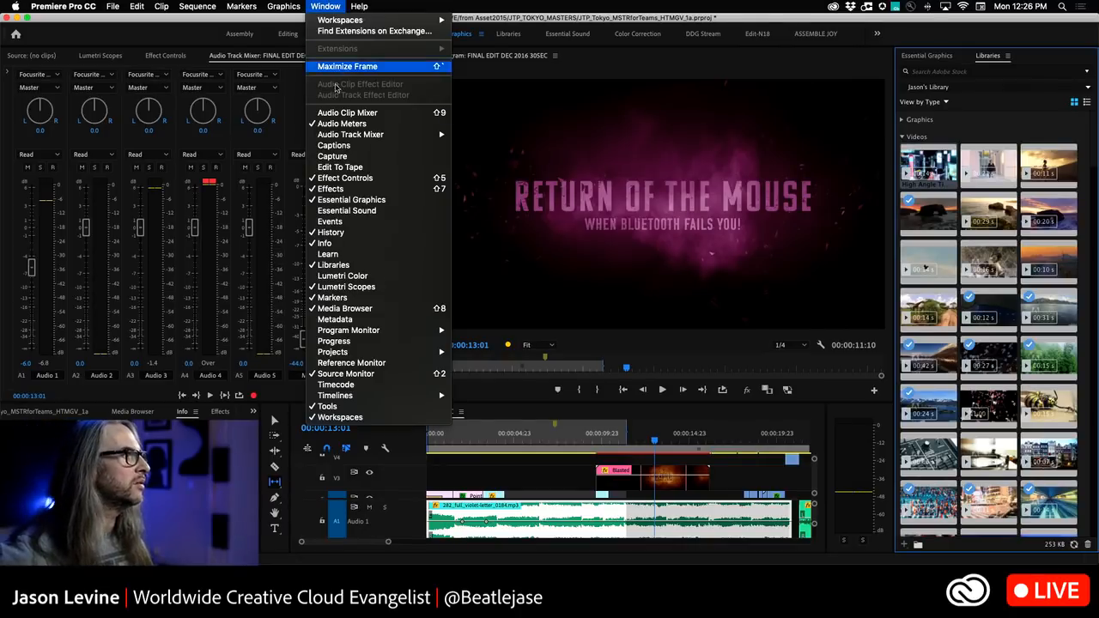
pyautogui.click(364, 341)
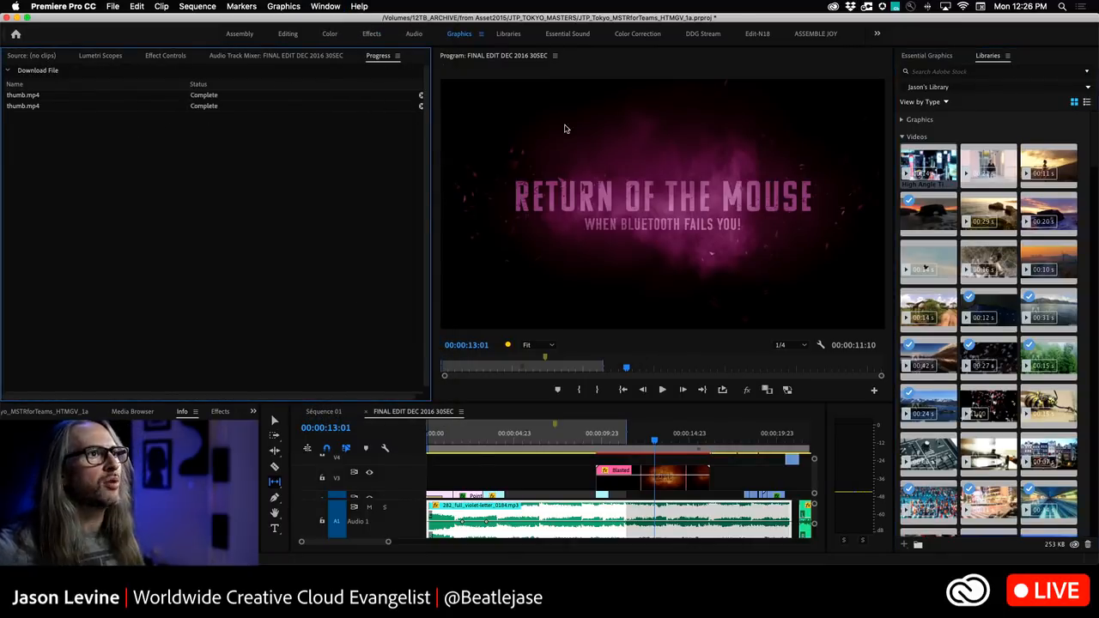
pyautogui.click(926, 159)
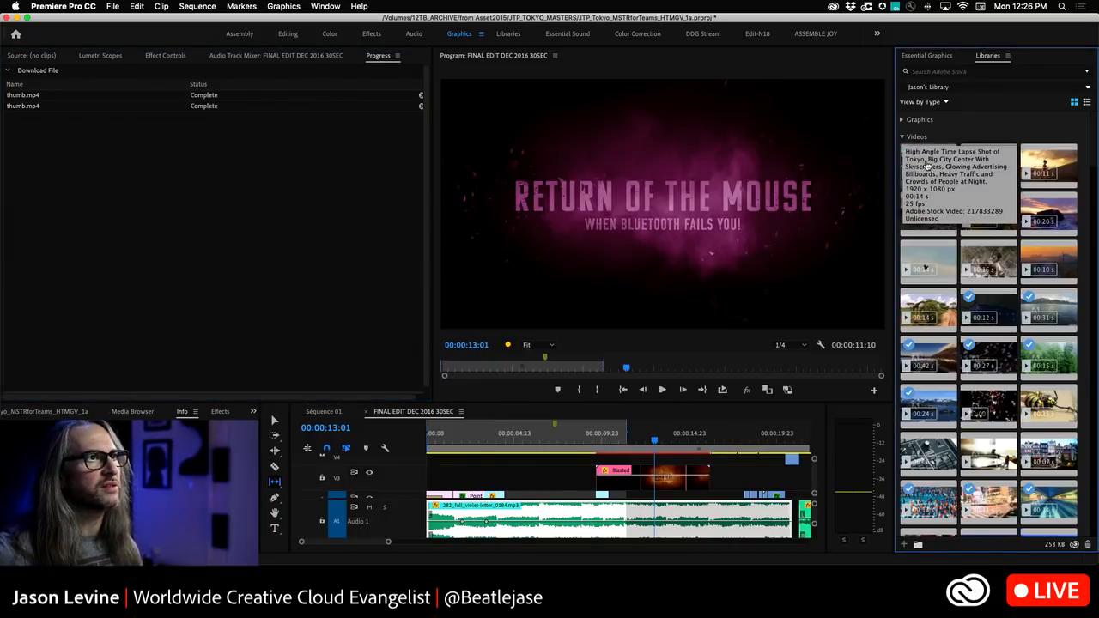
pyautogui.click(36, 56)
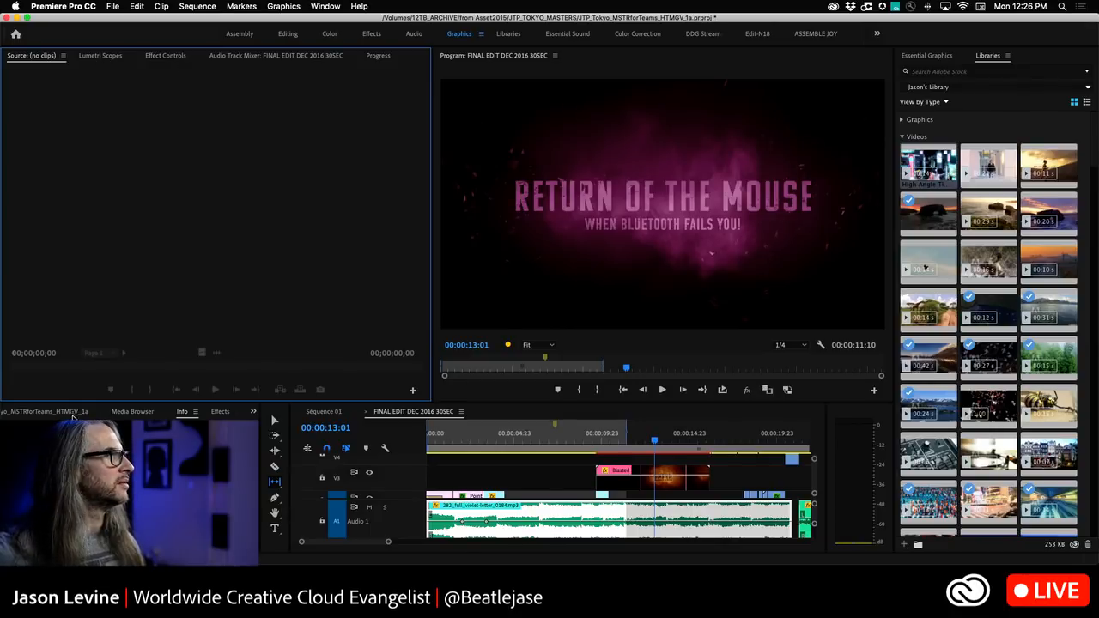
pyautogui.moveTo(73, 414); pyautogui.dragTo(130, 208)
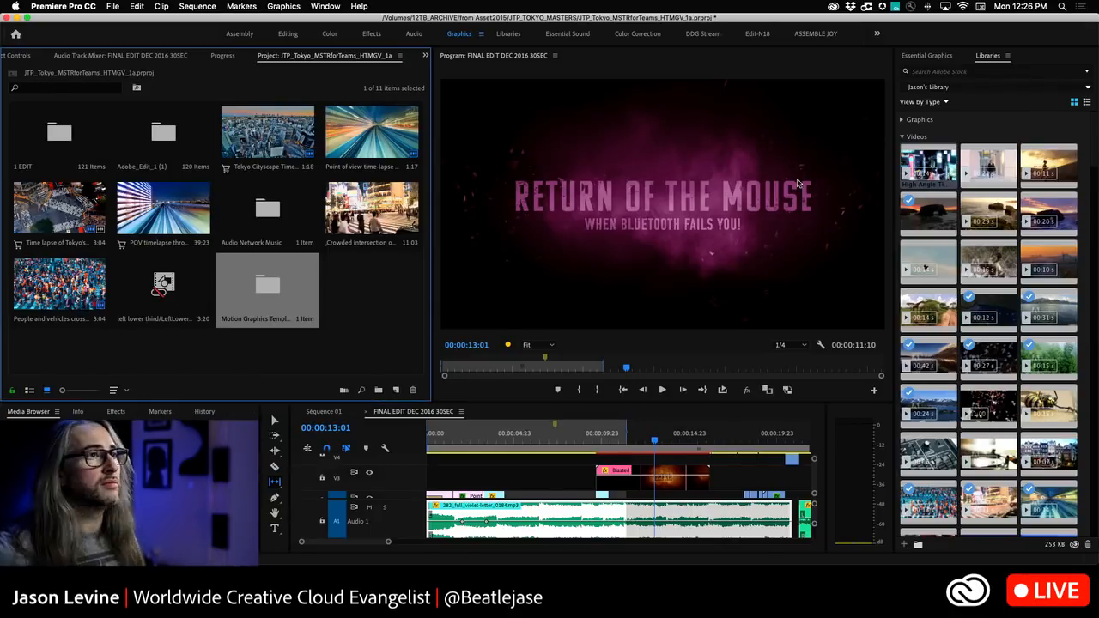
# - Add the high-angle Tokyo time-lapse and the fashion model stock videos to the project, and display the project items as a list
pyautogui.moveTo(933, 161)
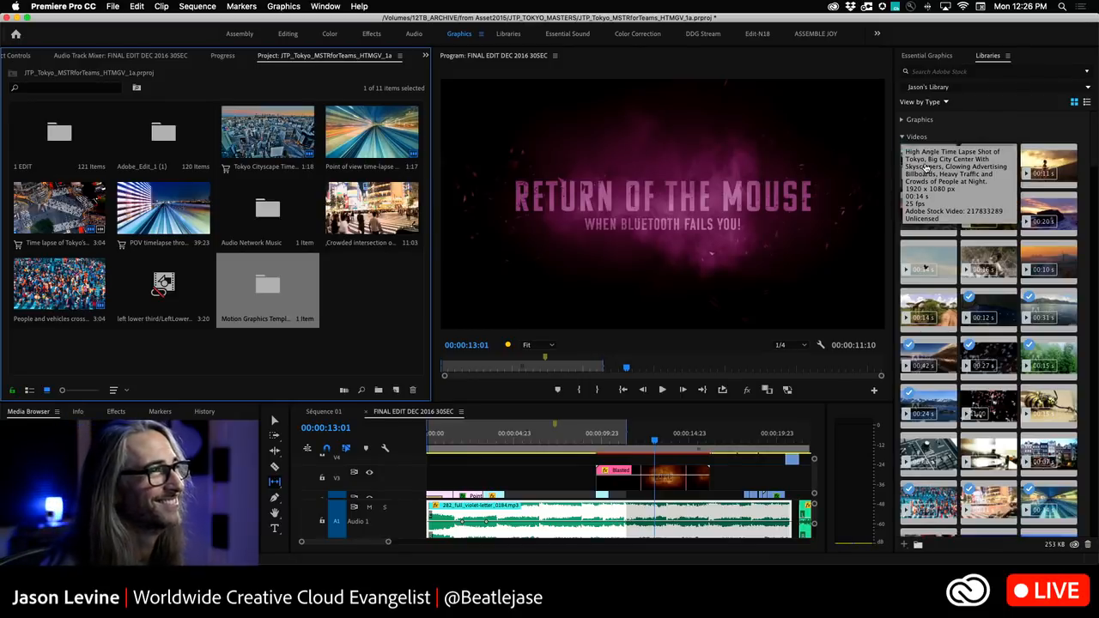
pyautogui.moveTo(1006, 191)
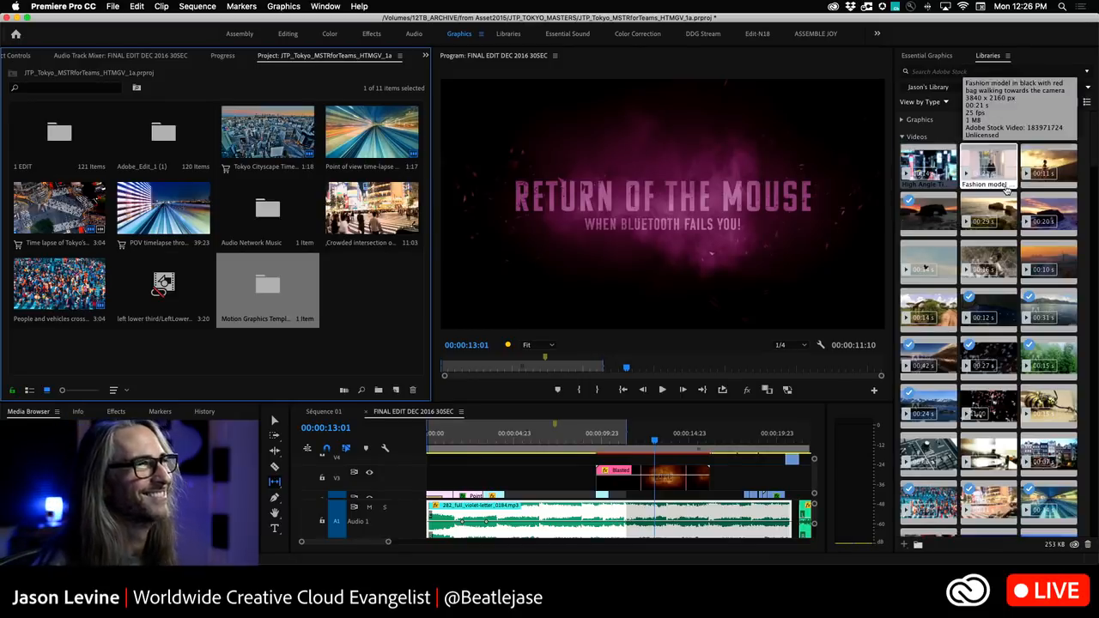
pyautogui.rightClick(935, 166)
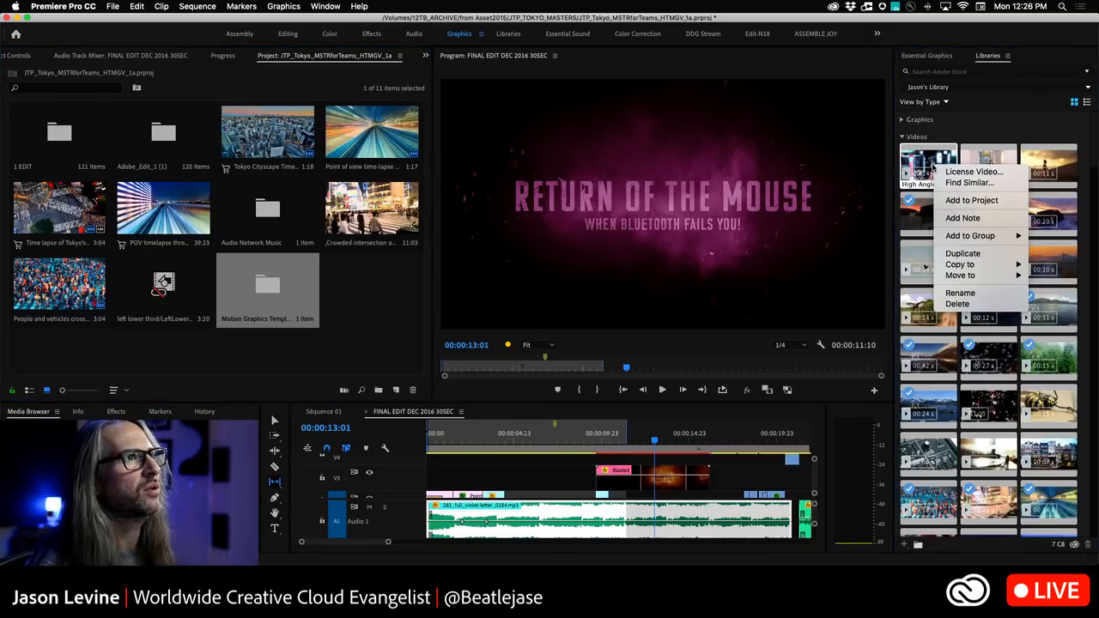
pyautogui.click(979, 200)
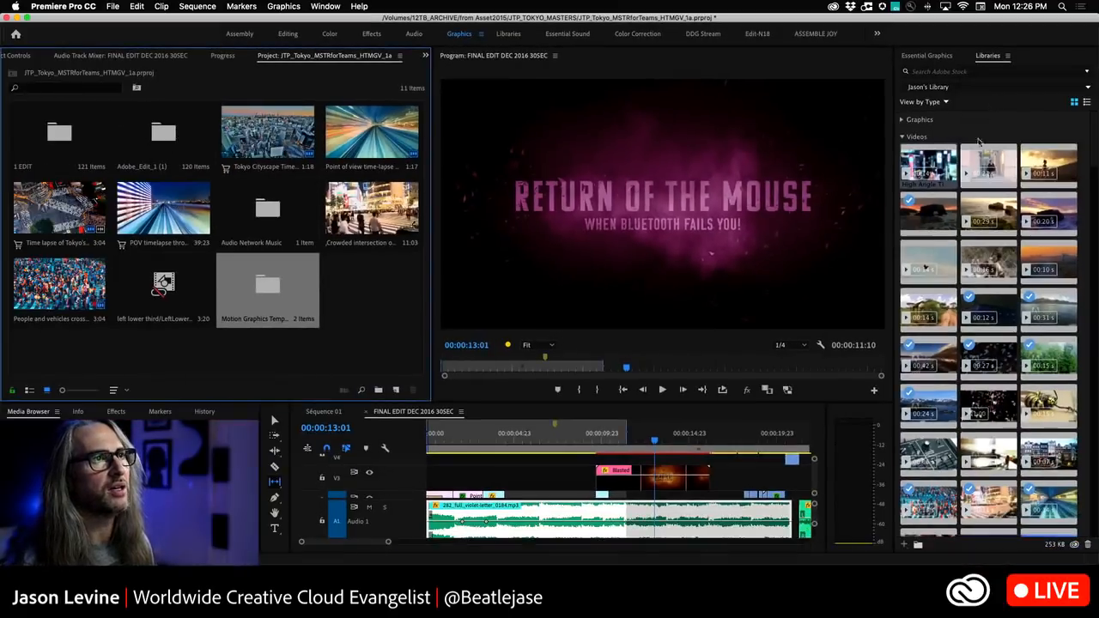
pyautogui.rightClick(925, 159)
pyautogui.click(1007, 189)
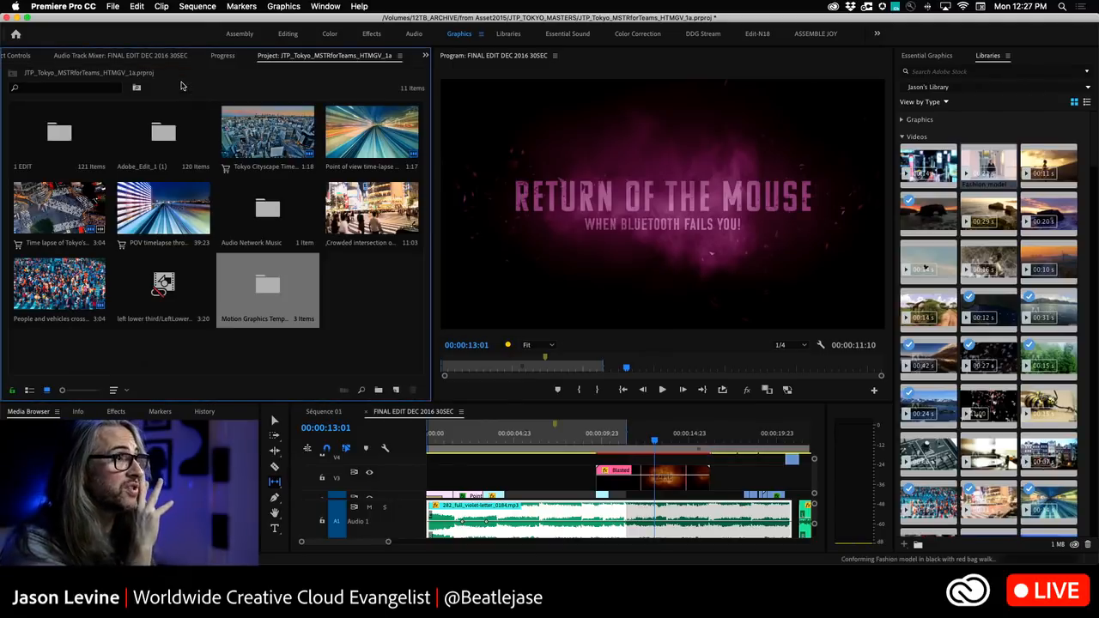
pyautogui.click(372, 328)
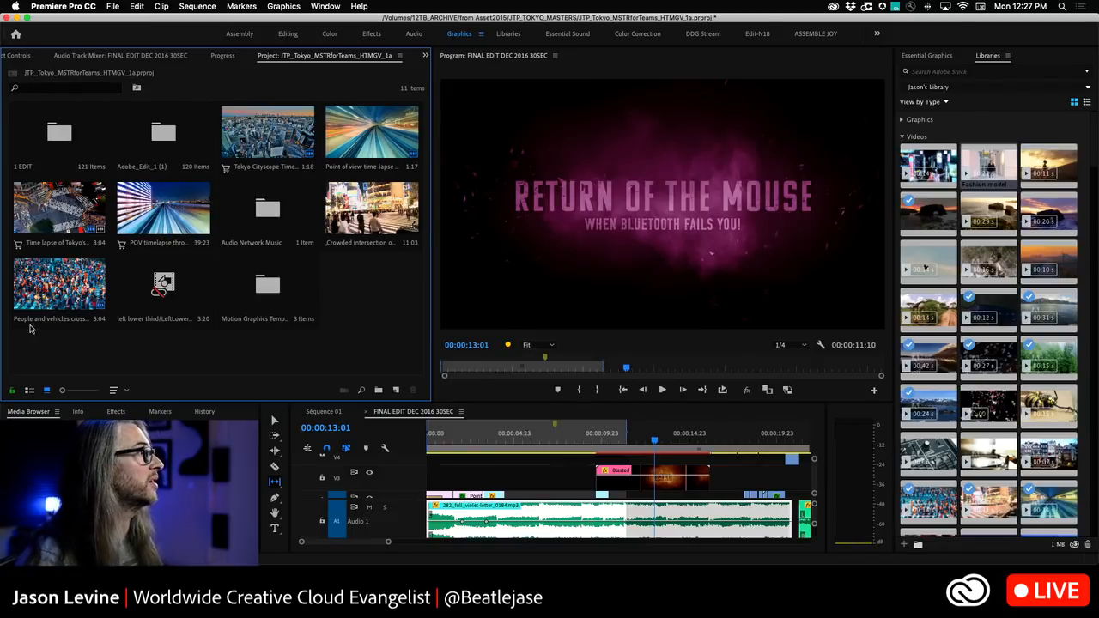
pyautogui.click(28, 391)
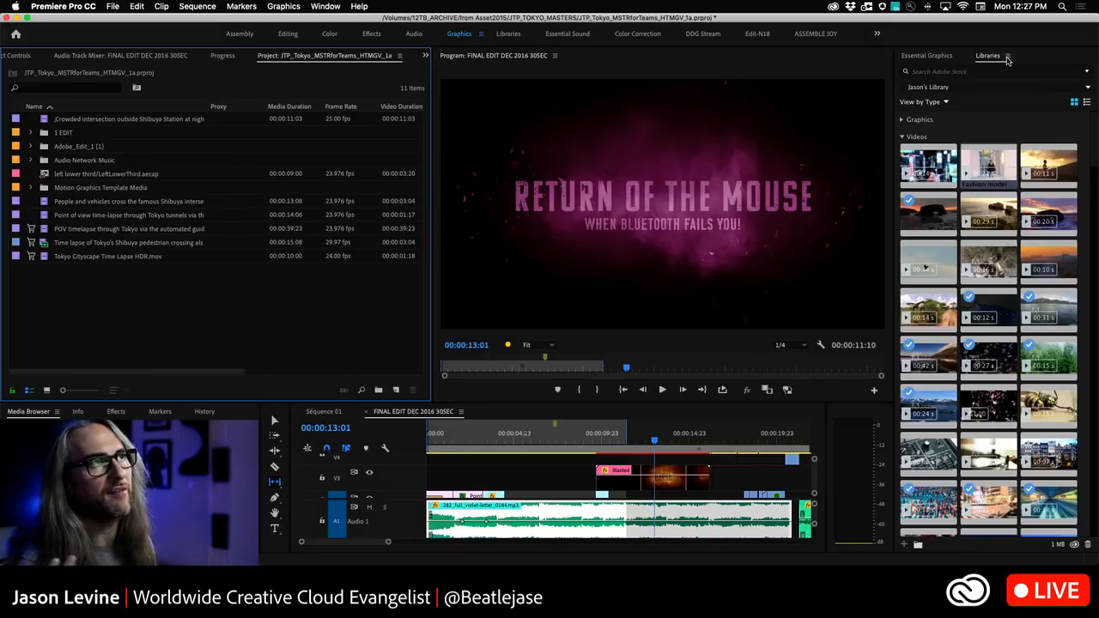
# - Browse My Templates in Essential Graphics with Local Templates Folder off and Libraries on, filtered to the library named after two people
pyautogui.click(923, 58)
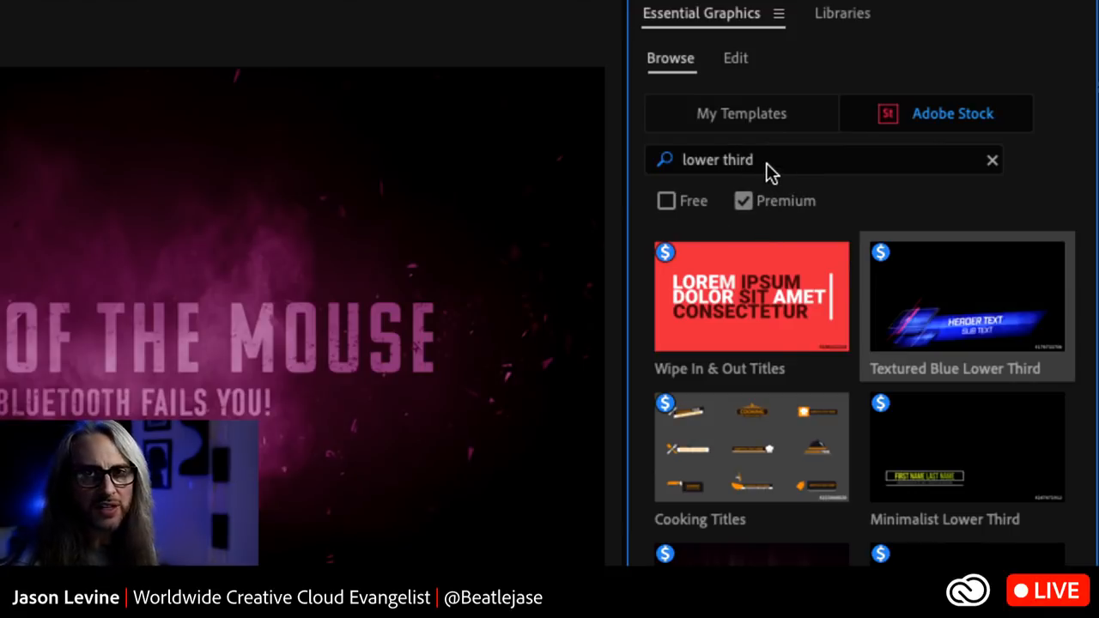
pyautogui.click(763, 115)
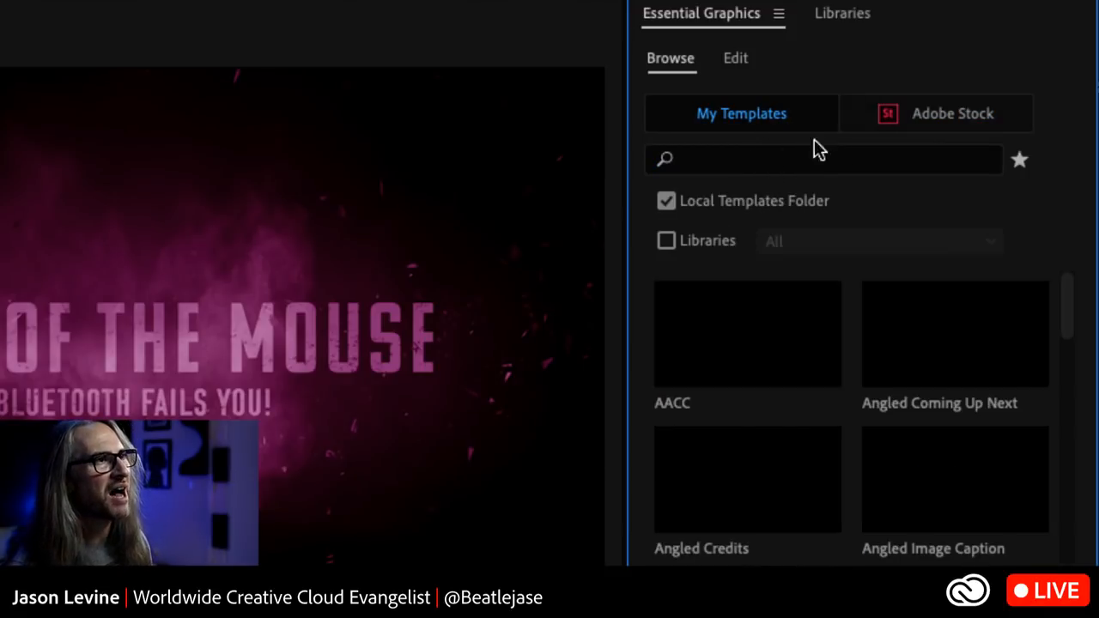
pyautogui.click(665, 203)
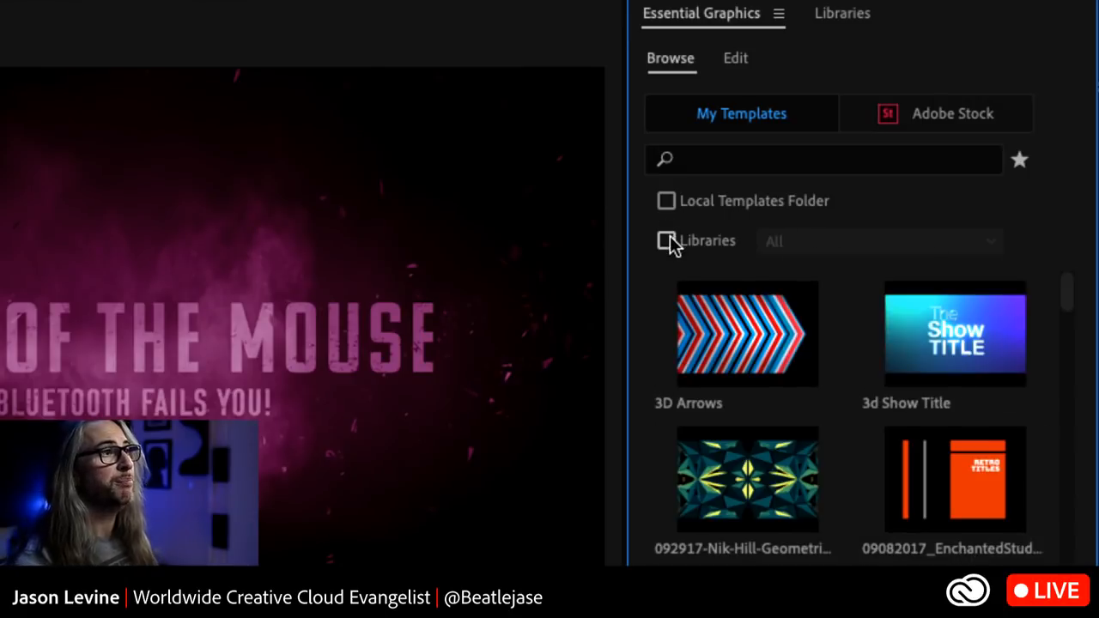
pyautogui.click(666, 241)
pyautogui.click(854, 247)
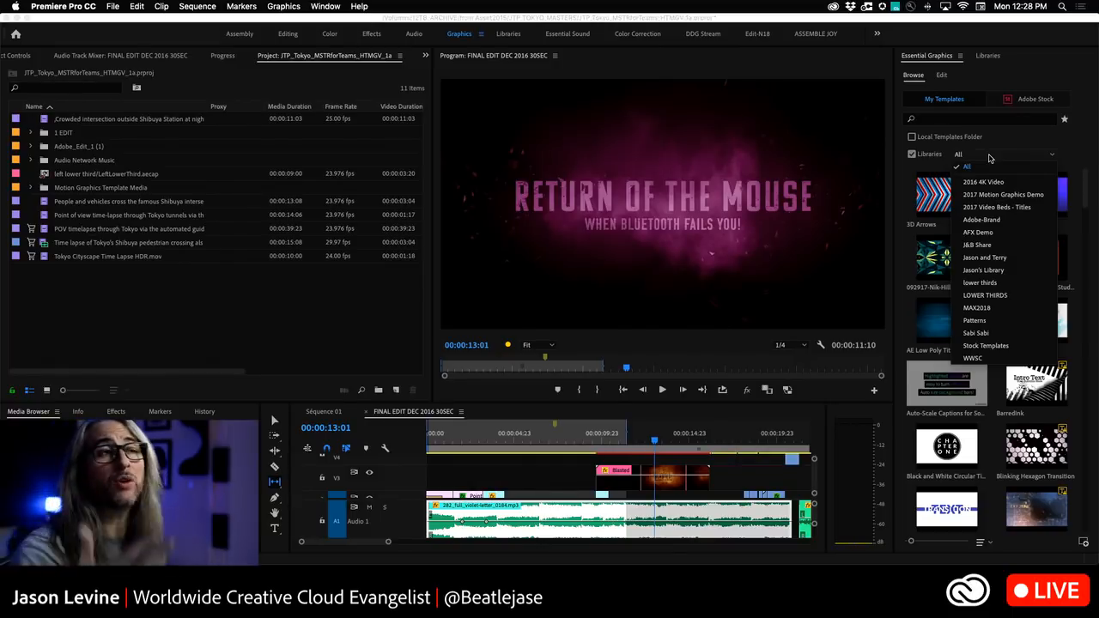
pyautogui.click(1028, 259)
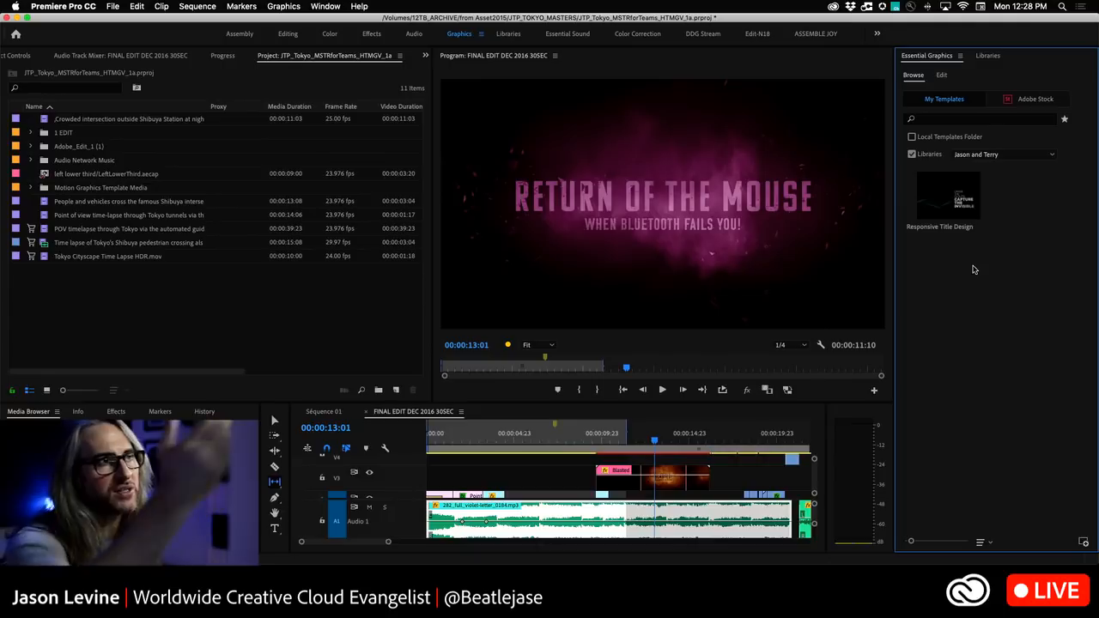
# - Change the template filter from the two-person library to only the presenter's own library and browse its templates
pyautogui.moveTo(934, 200)
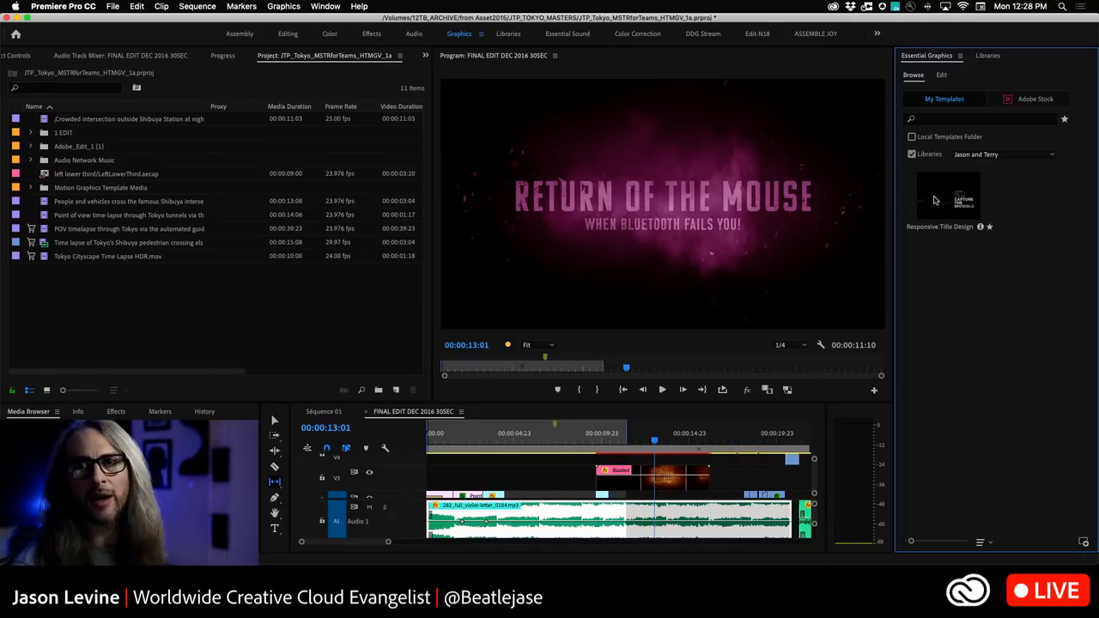
pyautogui.click(974, 157)
pyautogui.click(981, 256)
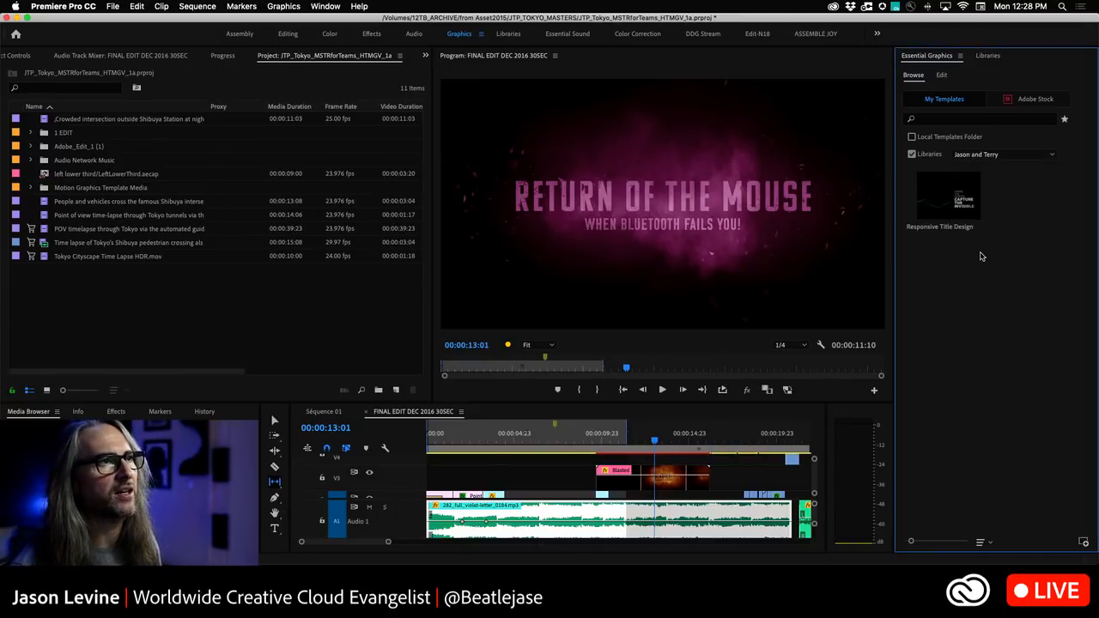
pyautogui.click(978, 155)
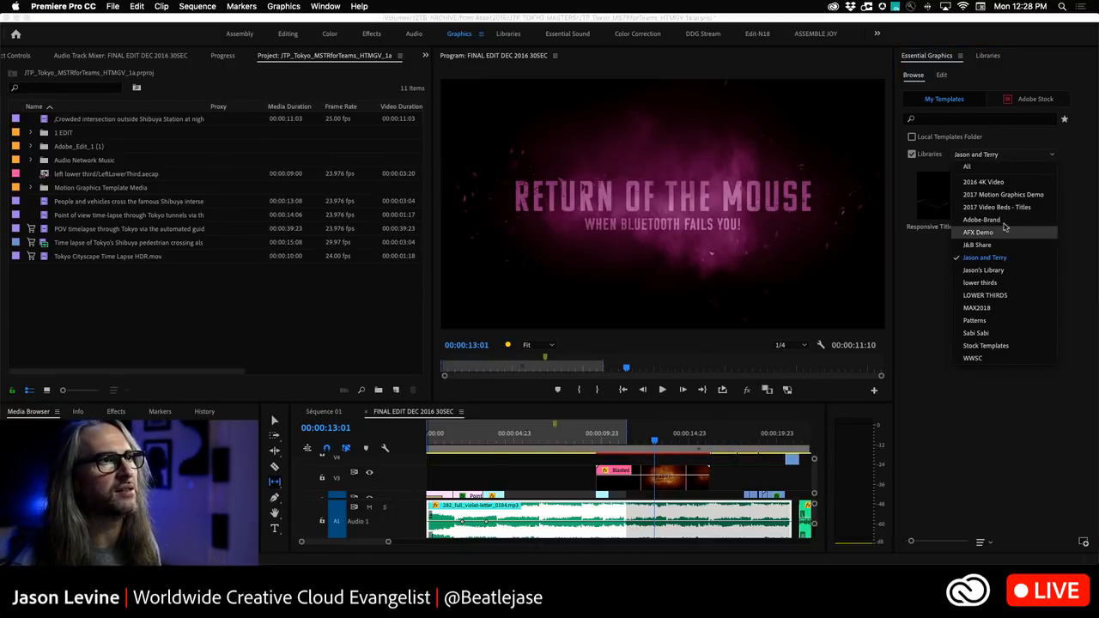
pyautogui.click(982, 270)
pyautogui.click(996, 157)
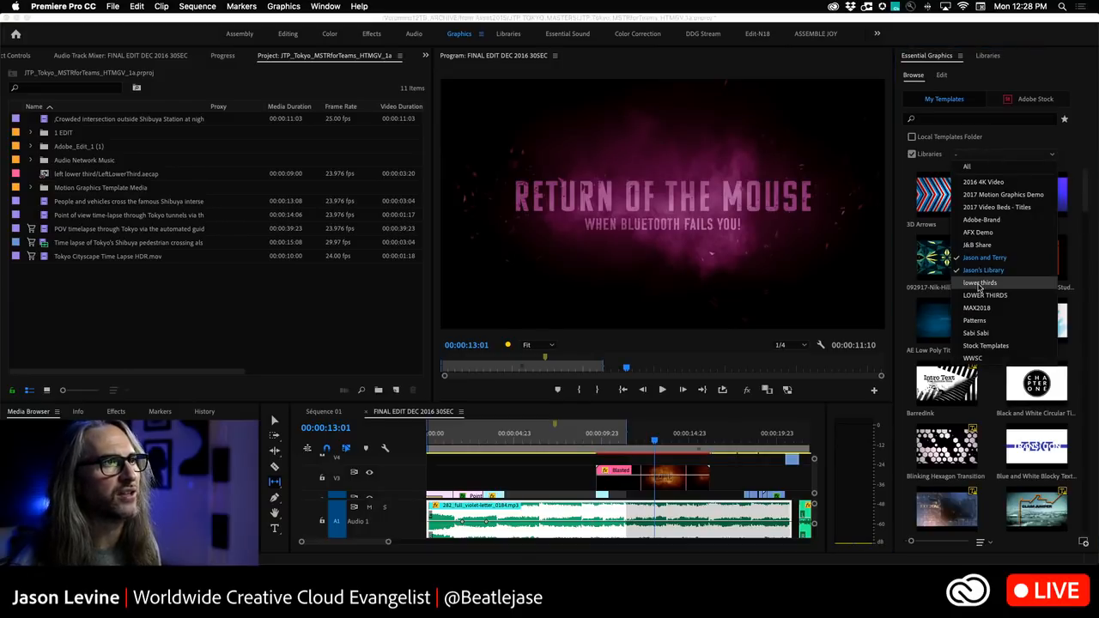
pyautogui.click(987, 258)
pyautogui.click(1013, 159)
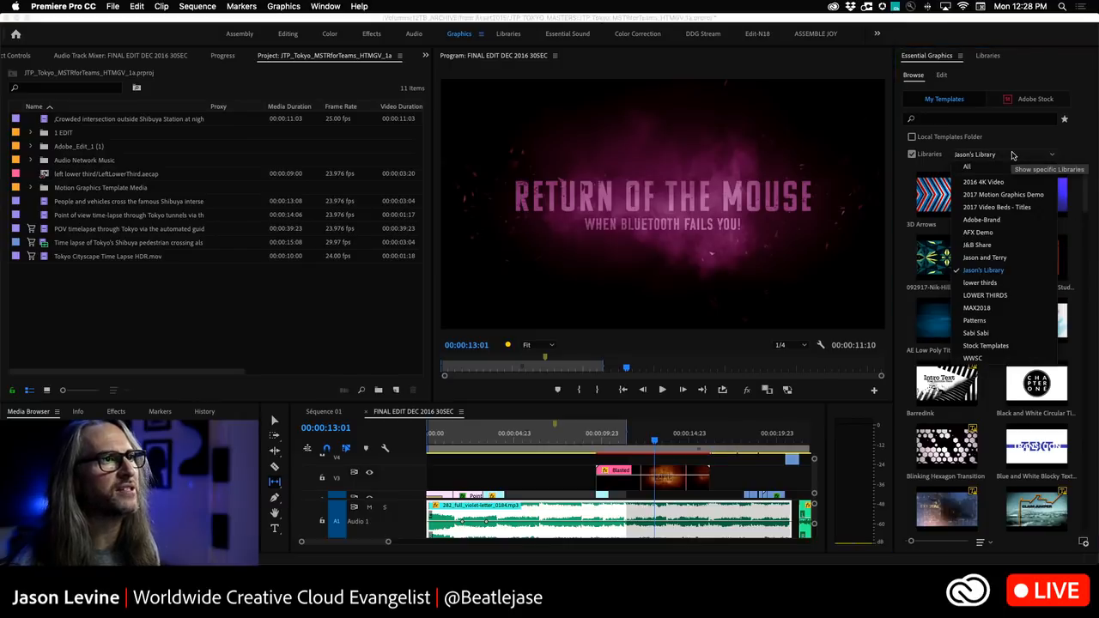
pyautogui.click(1007, 272)
pyautogui.moveTo(1086, 206); pyautogui.dragTo(1088, 166)
pyautogui.scroll(-3, 1097, 376)
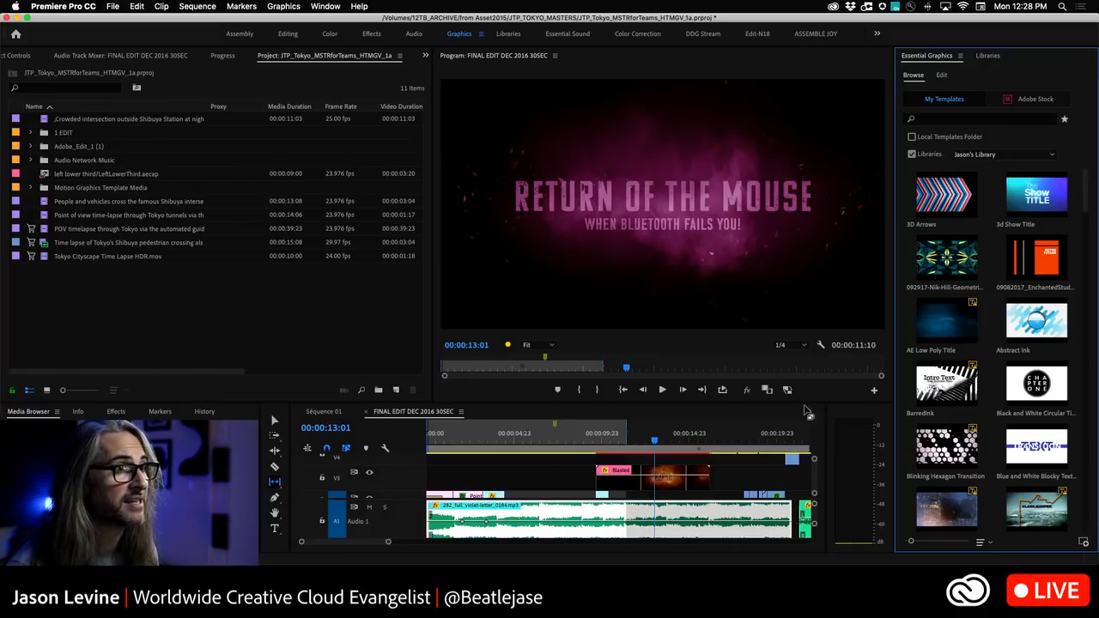
# - Place the Abstract Ink template on track V4, starting with the Blasted title below it, and show its editable properties
pyautogui.scroll(-2, 627, 464)
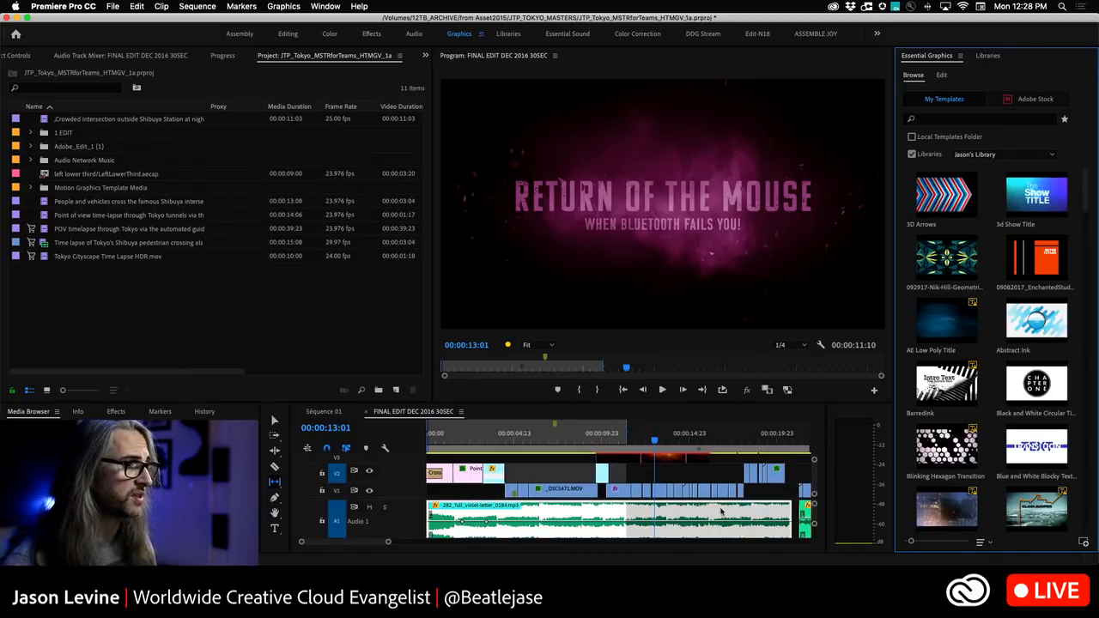
pyautogui.scroll(2, 675, 485)
pyautogui.scroll(1, 675, 486)
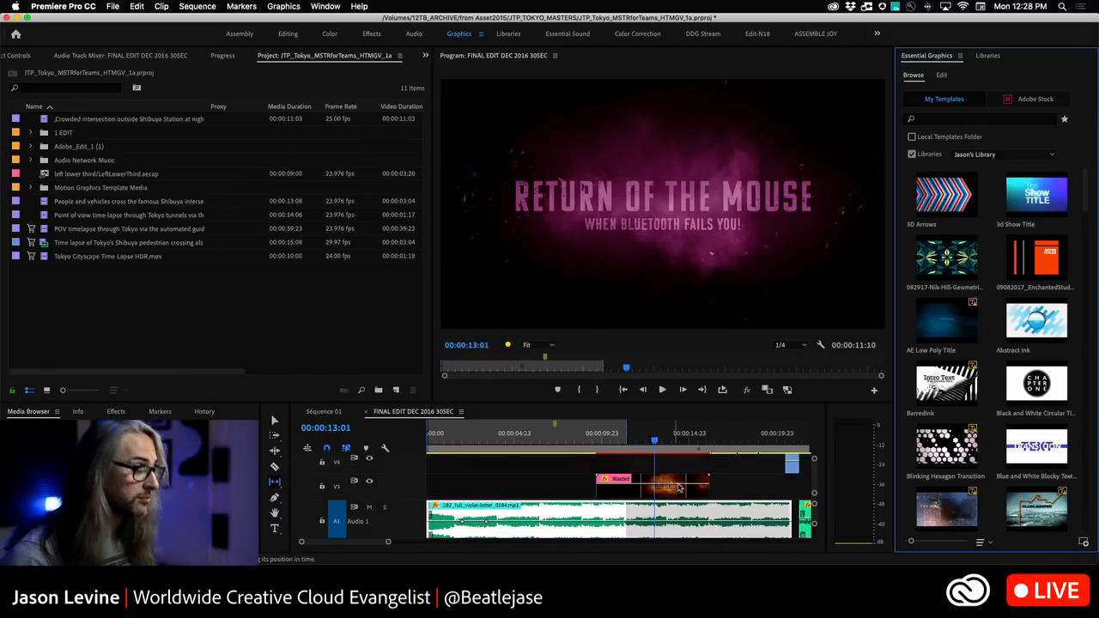
pyautogui.moveTo(1036, 320)
pyautogui.mouseDown()
pyautogui.moveTo(600, 481)
pyautogui.moveTo(598, 468)
pyautogui.mouseUp()
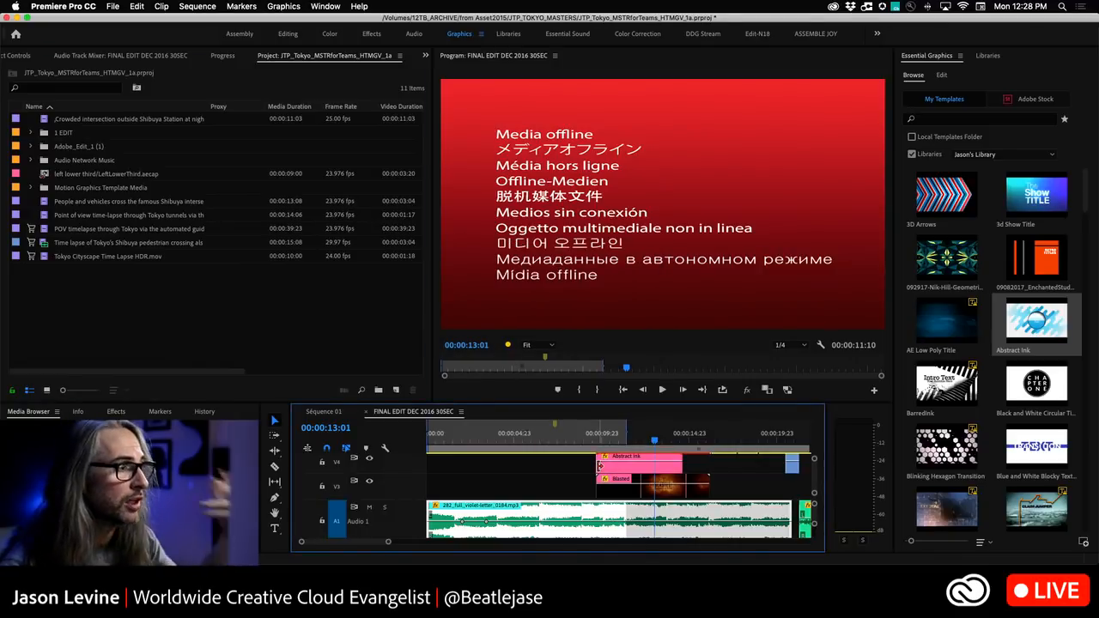
pyautogui.click(651, 464)
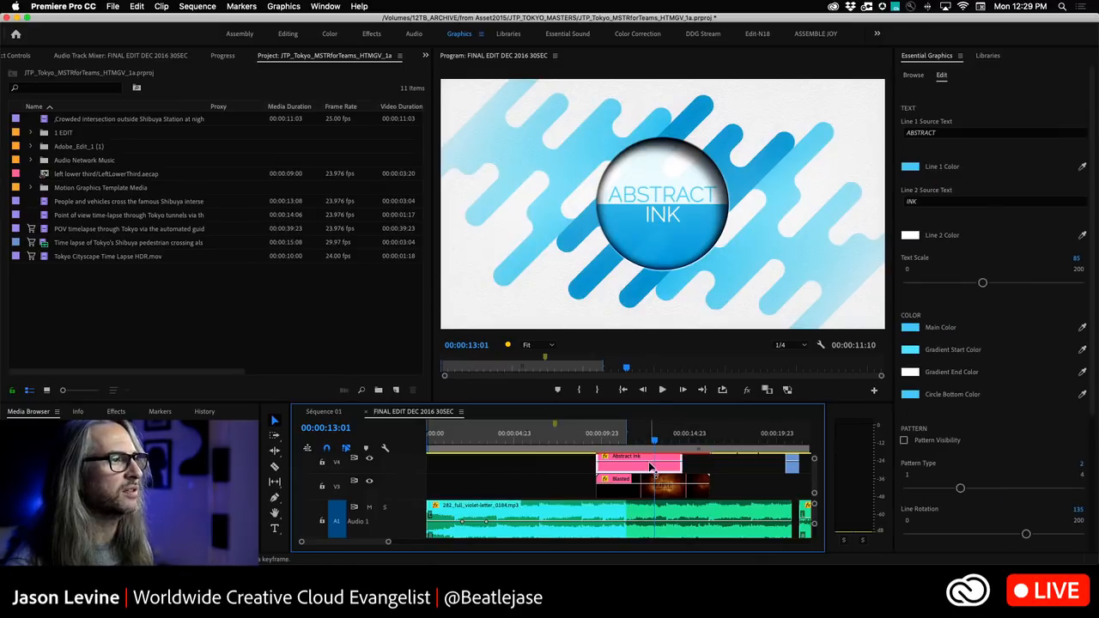
pyautogui.moveTo(1093, 267); pyautogui.dragTo(1093, 228)
pyautogui.click(659, 446)
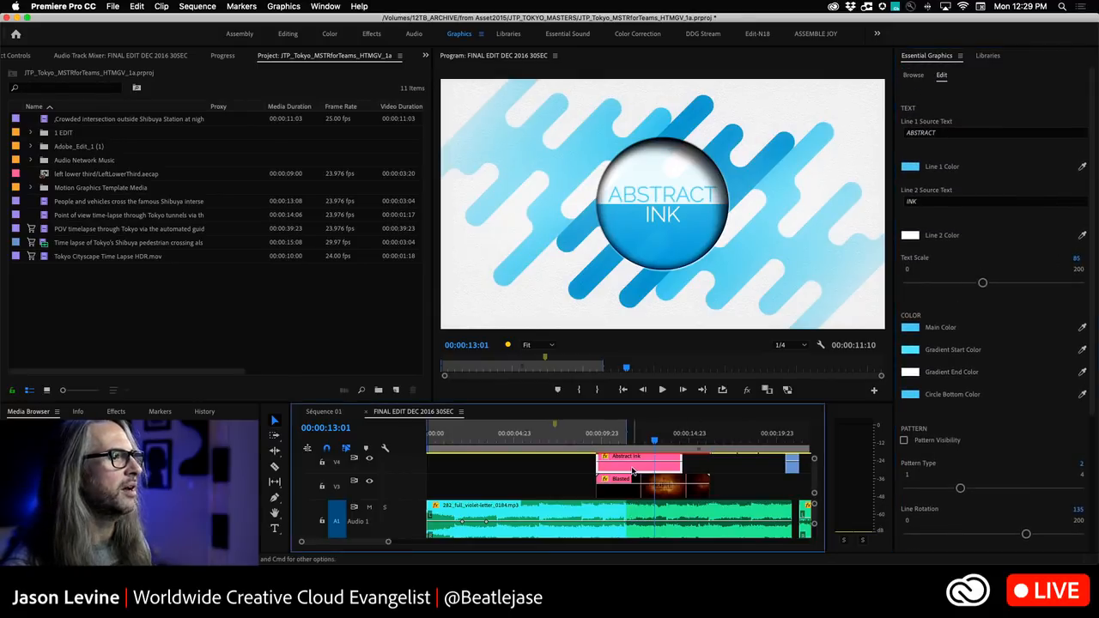
# - Lower the Abstract Ink clip's opacity to 43%, hide track V3, and move the playhead to 00:00:12:19
pyautogui.click(15, 57)
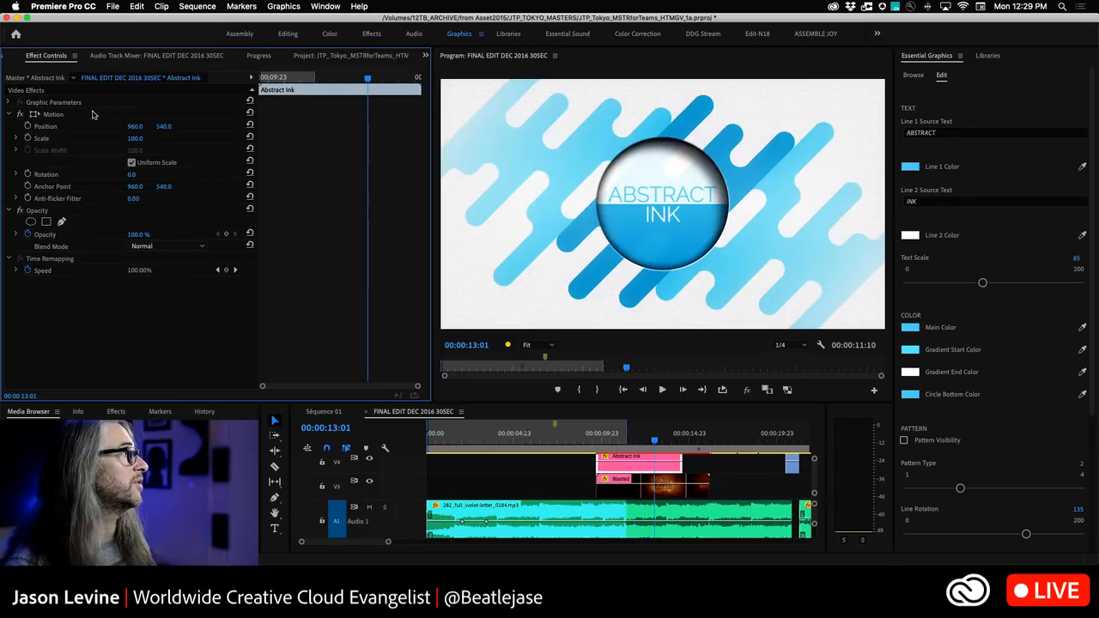
pyautogui.moveTo(137, 234); pyautogui.dragTo(357, 372)
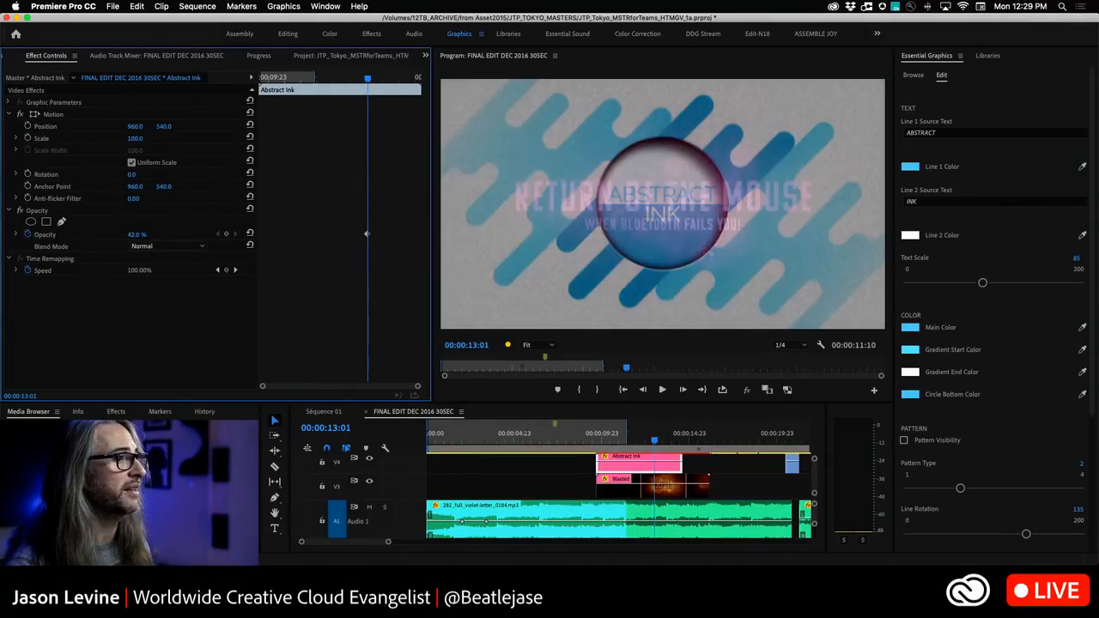
pyautogui.click(369, 484)
pyautogui.click(649, 441)
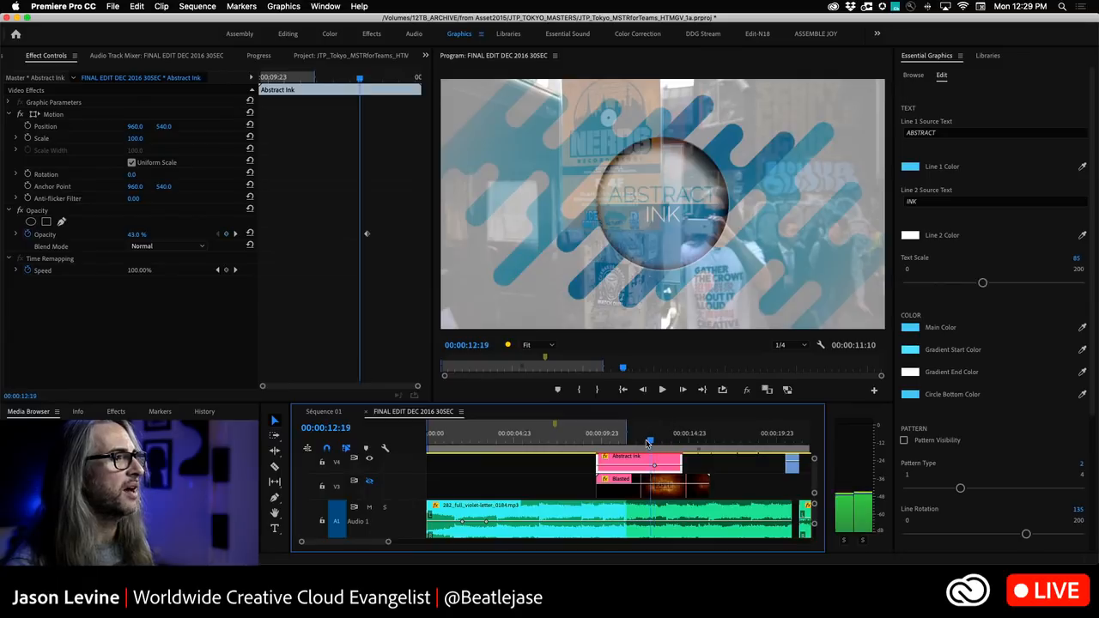
# - Move the playhead over the Abstract Ink clip to 00:00:11:14 in the Tokyo sequence
pyautogui.moveTo(649, 441)
pyautogui.mouseDown()
pyautogui.moveTo(592, 441)
pyautogui.moveTo(671, 444)
pyautogui.moveTo(598, 453)
pyautogui.moveTo(645, 453)
pyautogui.mouseUp()
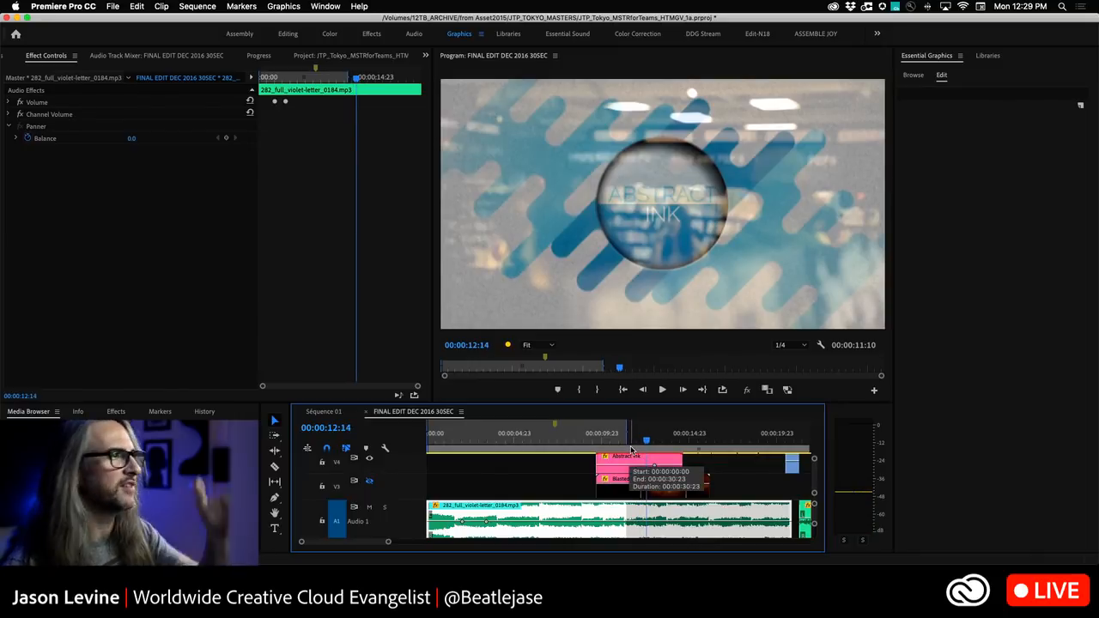
pyautogui.click(631, 441)
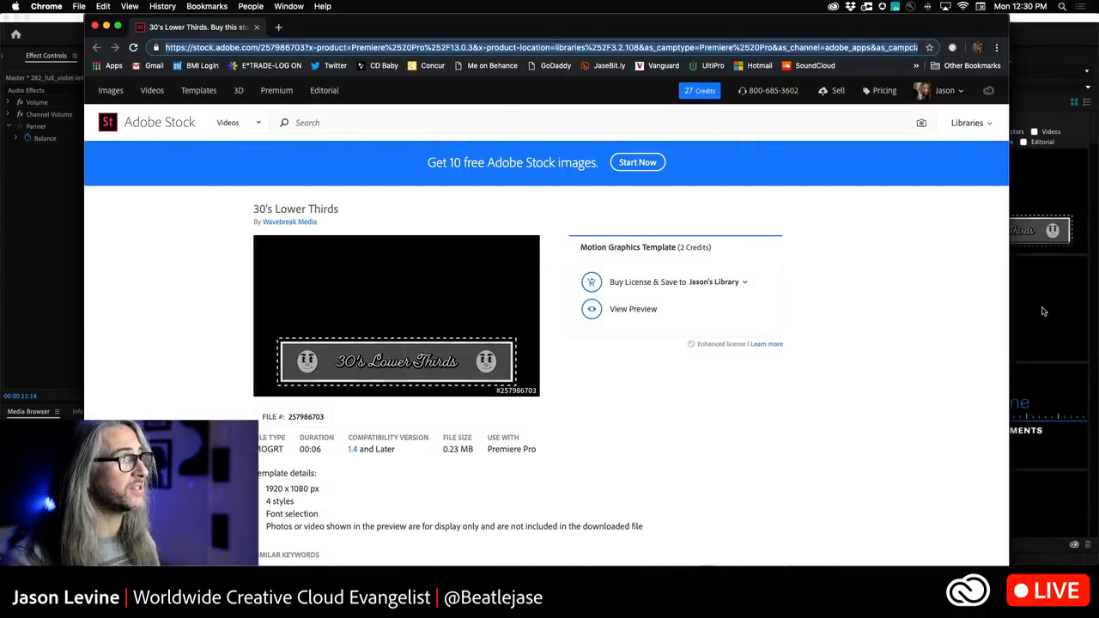
# - In Chrome, go from the 30's Lower Thirds page to Adobe Stock's Templates page and set the search category to Videos
pyautogui.click(158, 125)
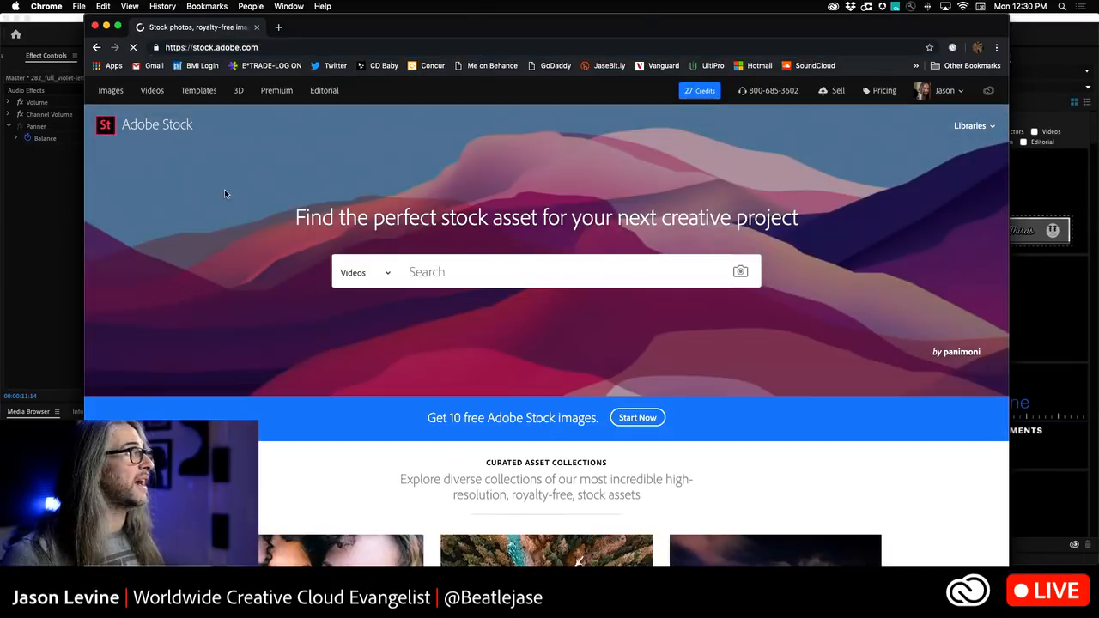
pyautogui.click(197, 92)
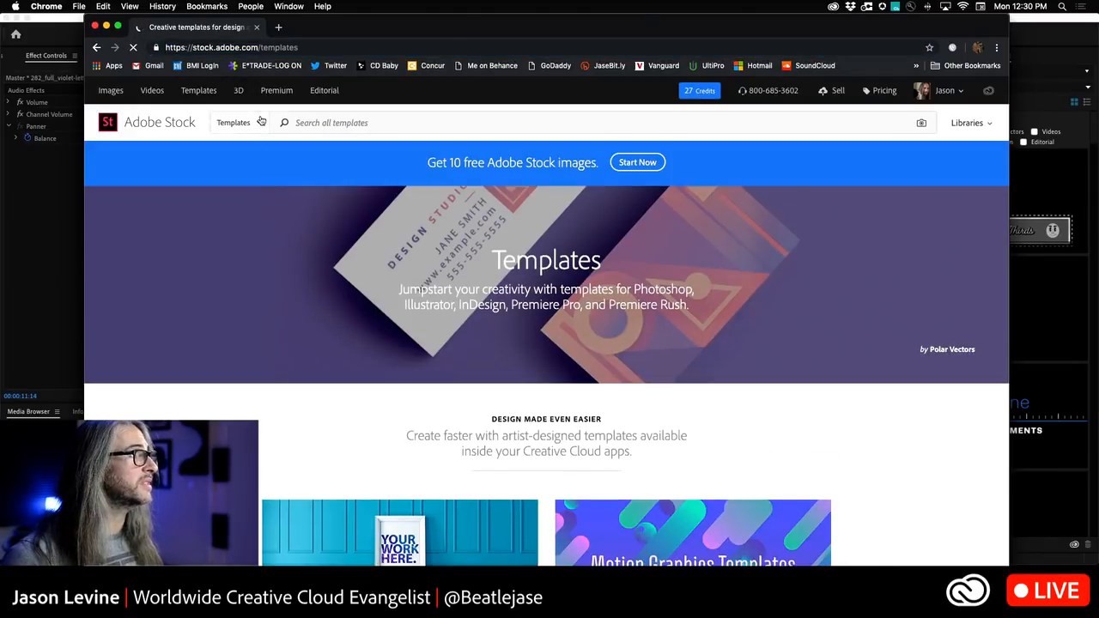
pyautogui.click(261, 121)
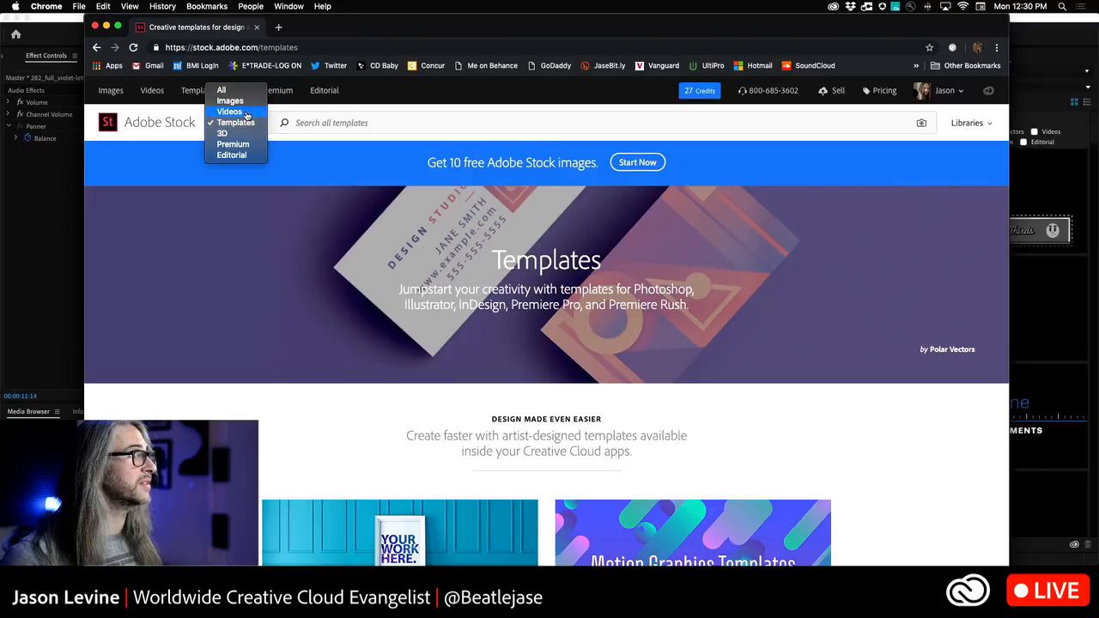
pyautogui.click(231, 110)
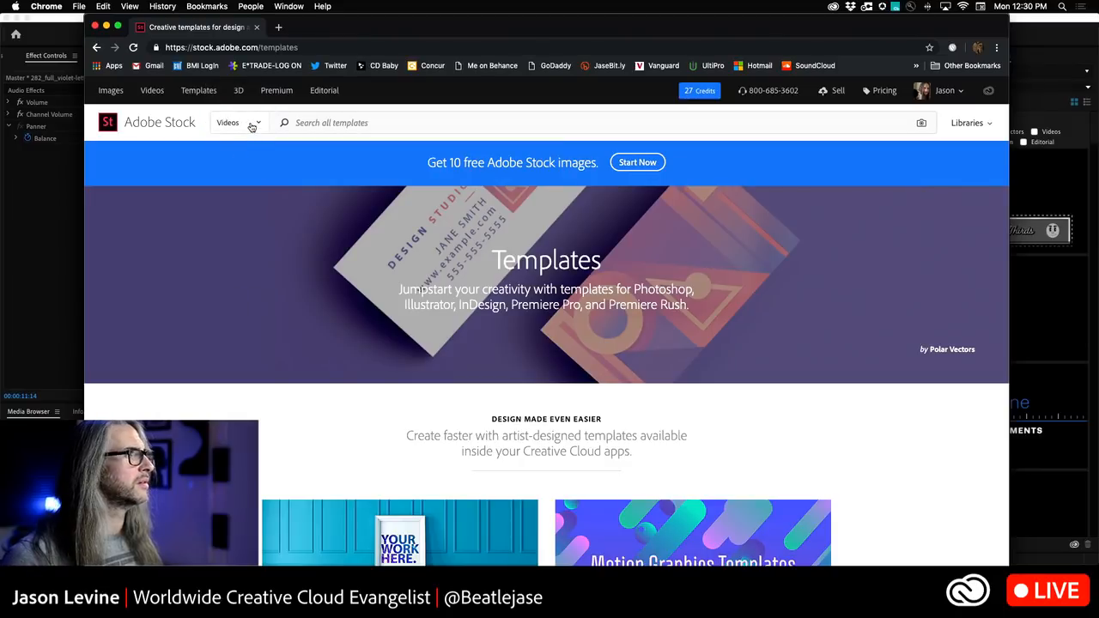
pyautogui.click(252, 124)
# - Search Adobe Stock for "lower third" and switch the search category from Videos to Templates
pyautogui.click(319, 129)
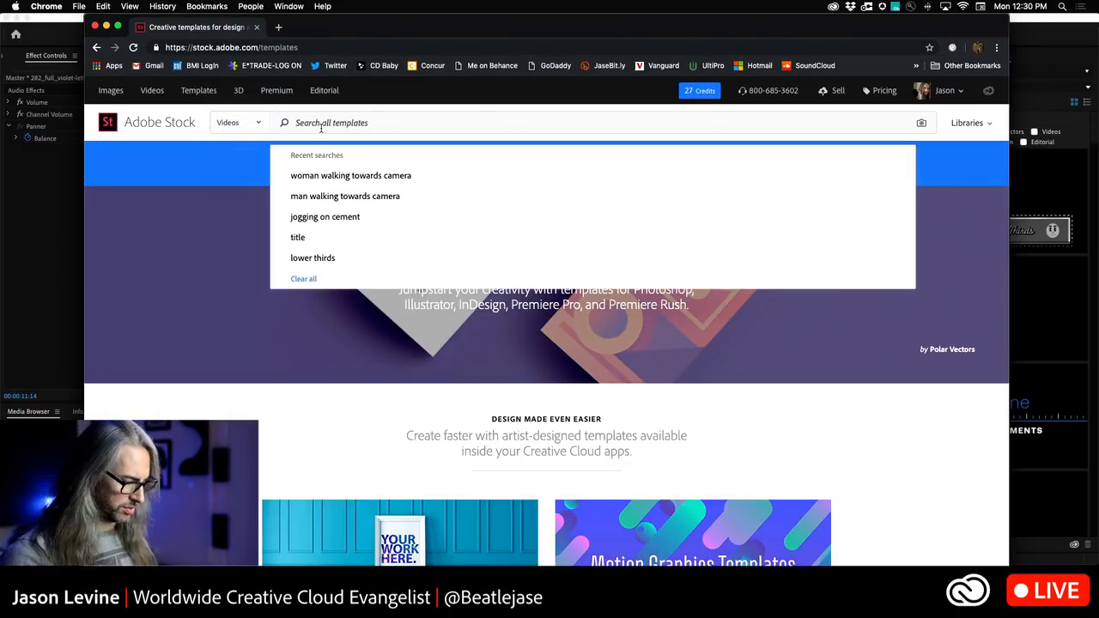
pyautogui.write('lower thirds')
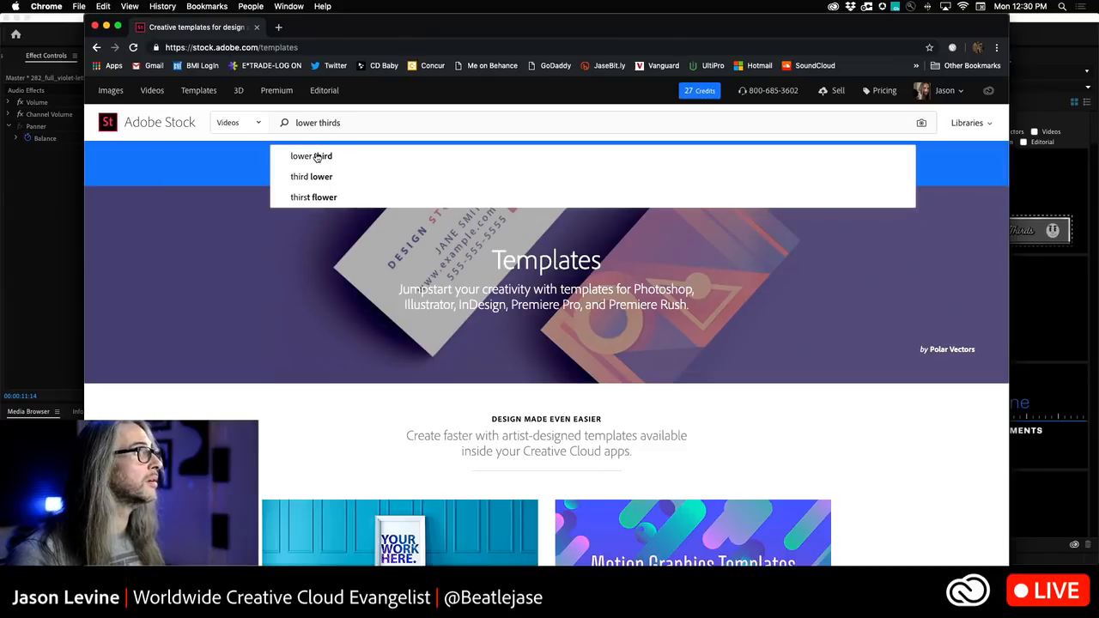
pyautogui.click(317, 156)
pyautogui.click(253, 124)
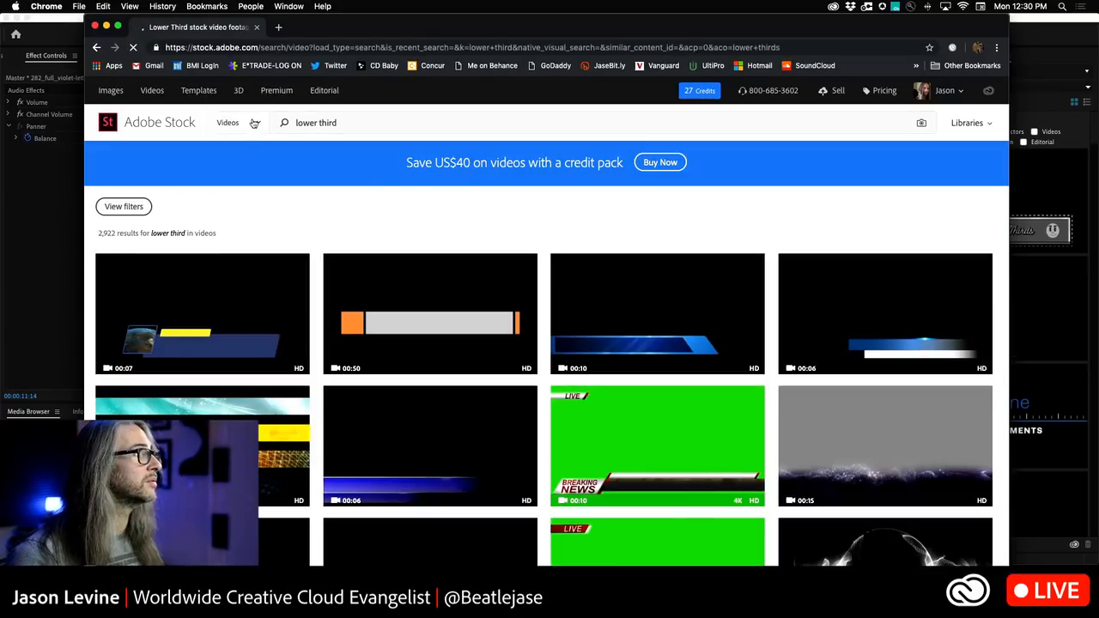
pyautogui.click(249, 125)
pyautogui.click(248, 134)
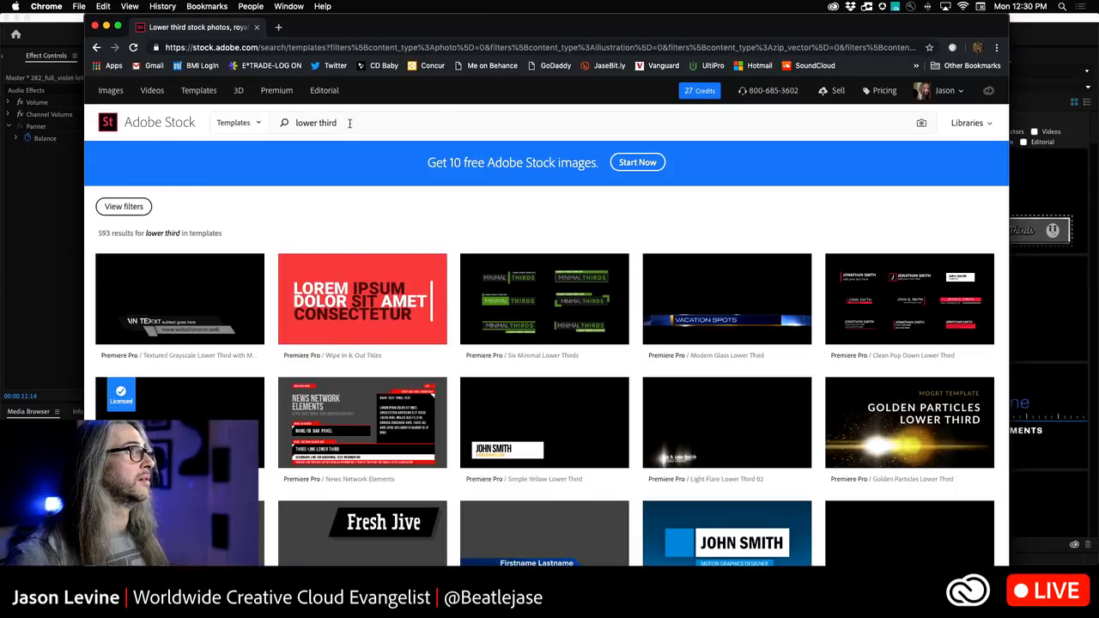
# - Show the filters for the lower third templates and examine the sorting, price and app options
pyautogui.click(127, 206)
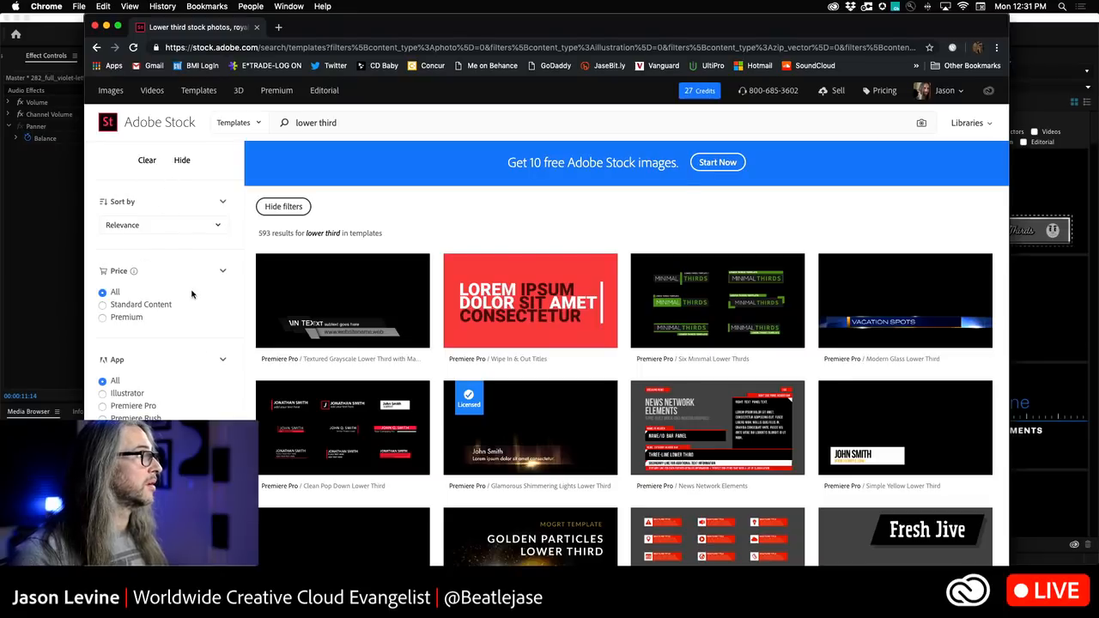
pyautogui.scroll(-5, 188, 352)
pyautogui.scroll(5, 459, 221)
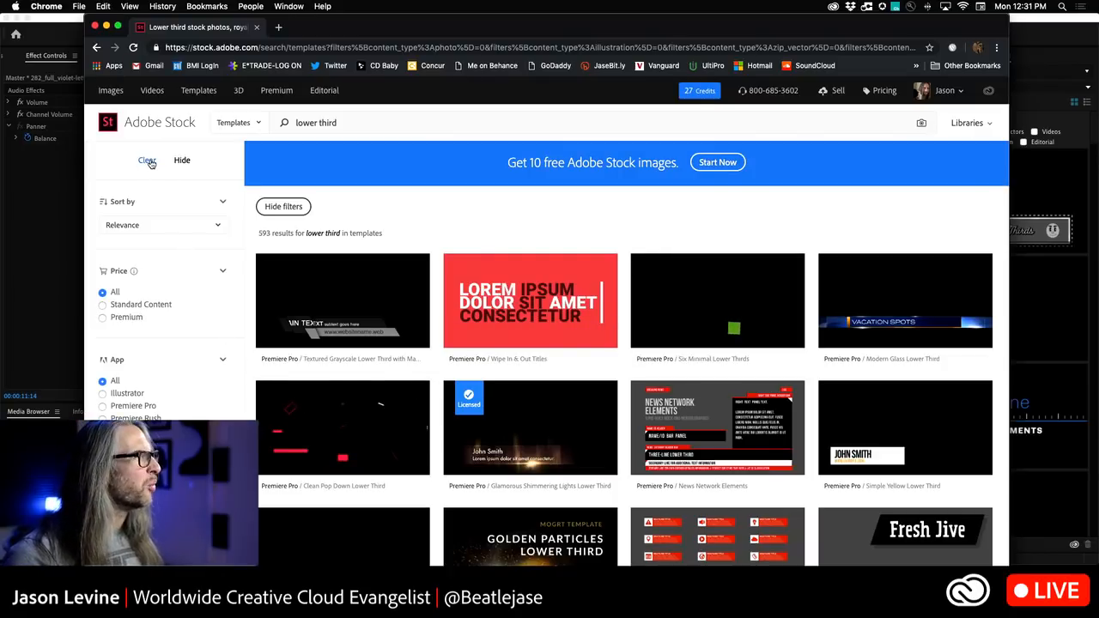
pyautogui.click(206, 225)
pyautogui.click(183, 201)
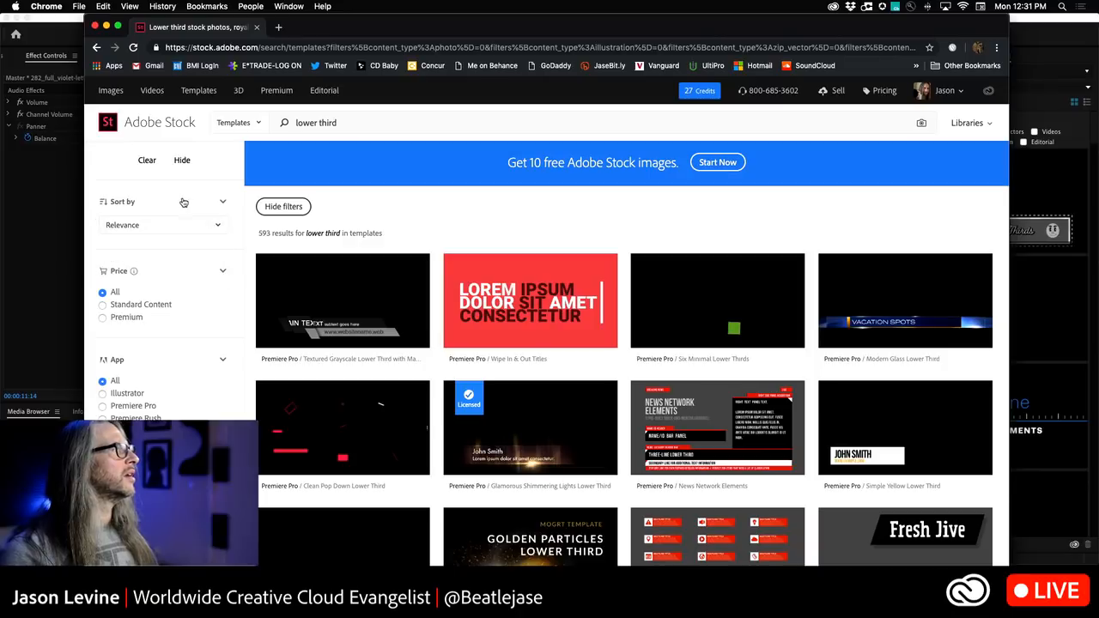
pyautogui.click(103, 203)
pyautogui.click(103, 202)
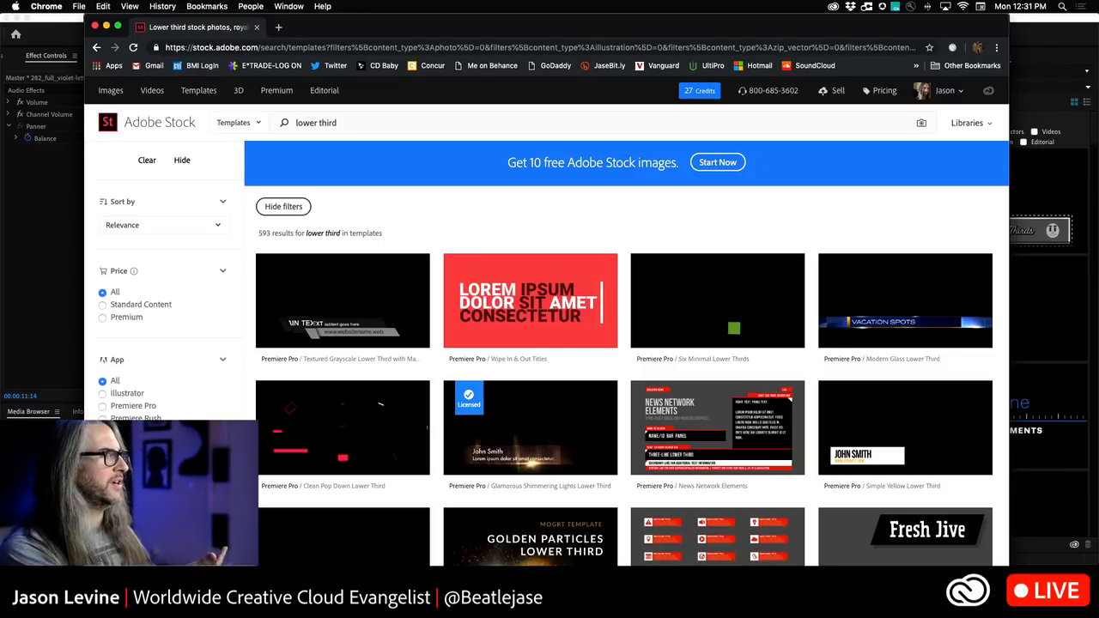
# - Skim the lower third template results and check the available libraries and sort options
pyautogui.scroll(-7, 624, 344)
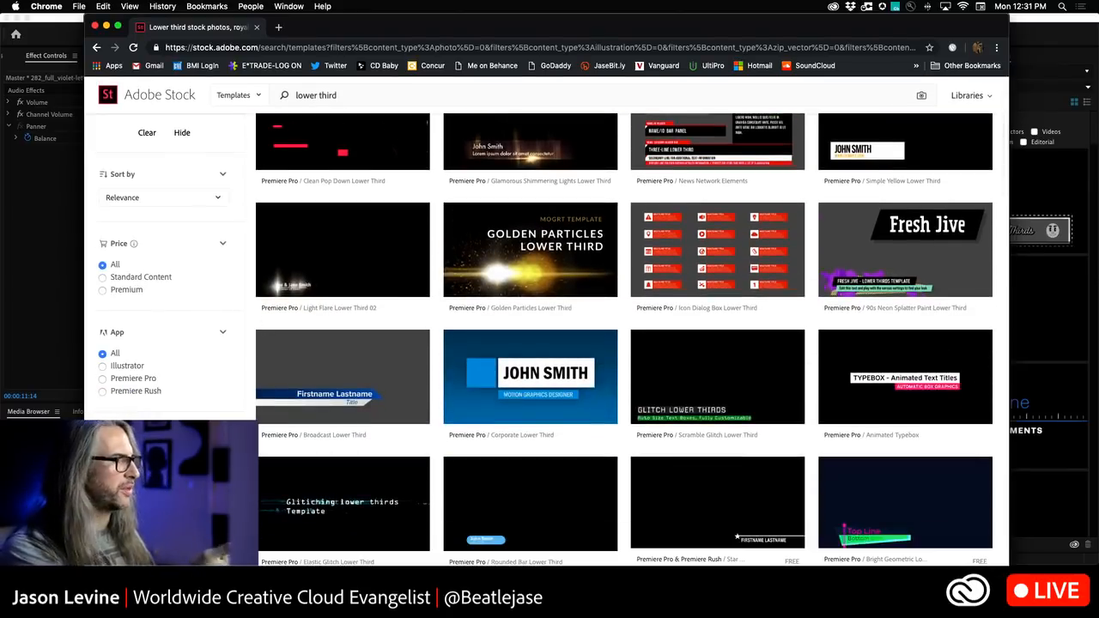
pyautogui.scroll(-12, 624, 343)
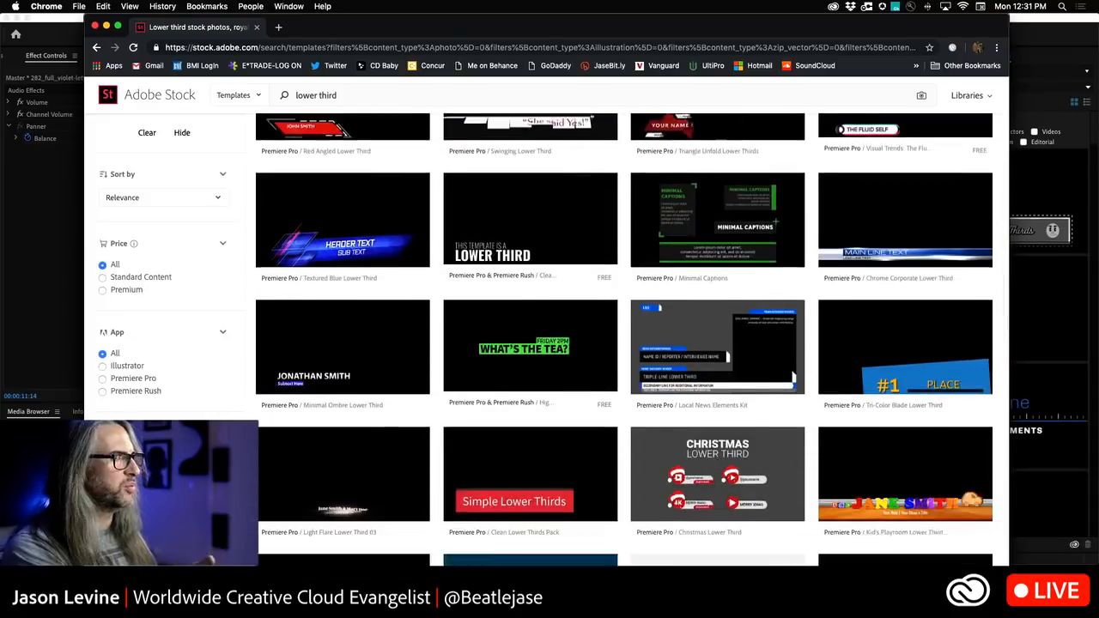
pyautogui.scroll(20, 342, 427)
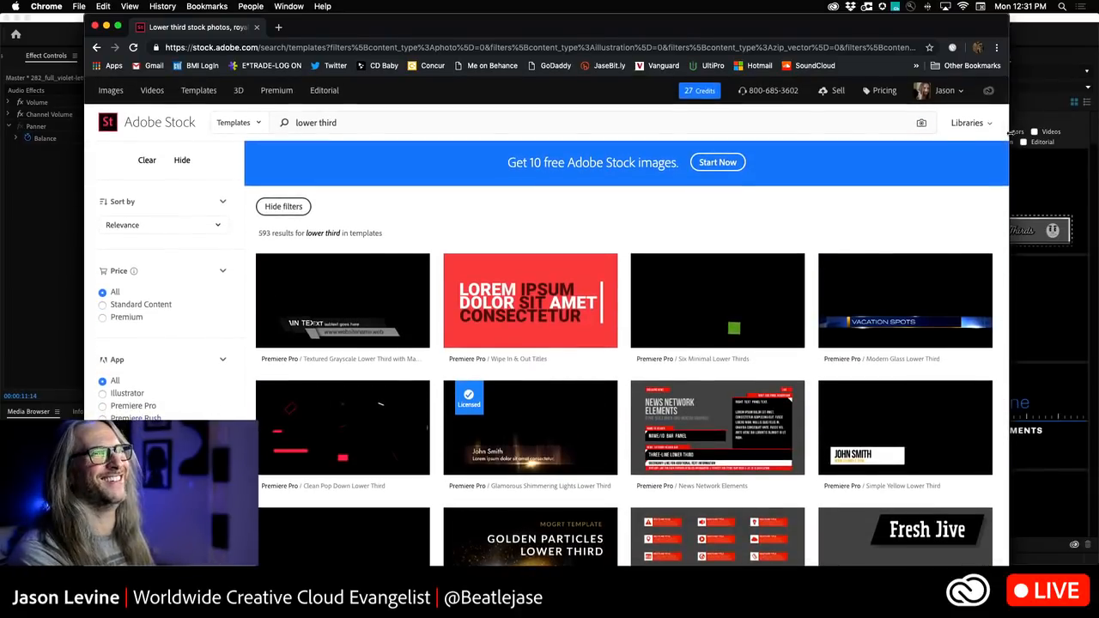
pyautogui.click(969, 122)
pyautogui.click(967, 118)
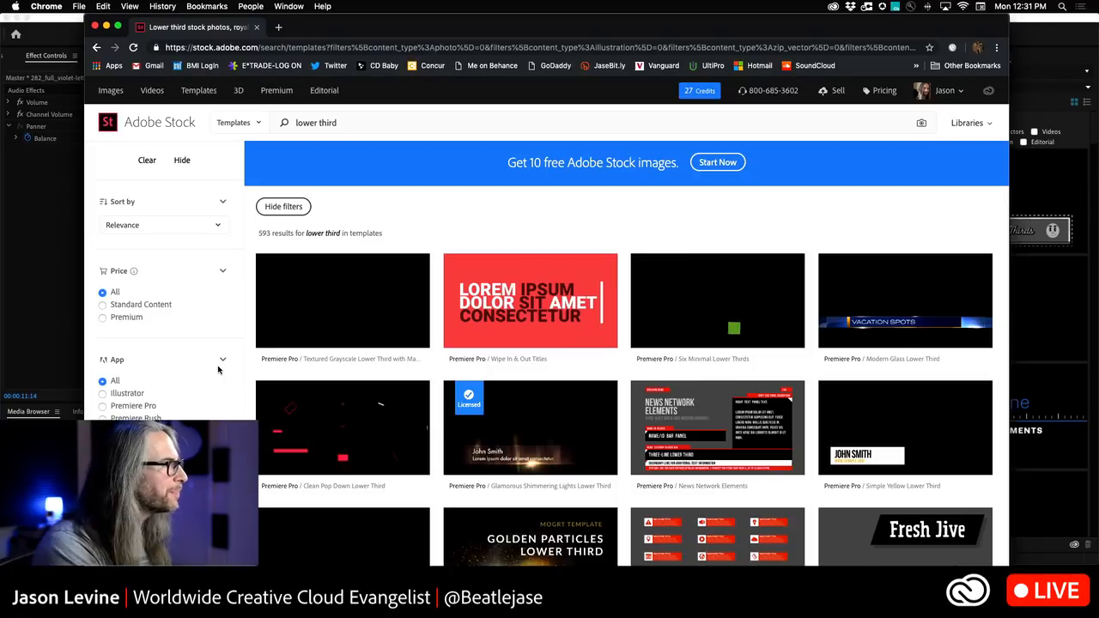
pyautogui.click(184, 223)
pyautogui.click(180, 207)
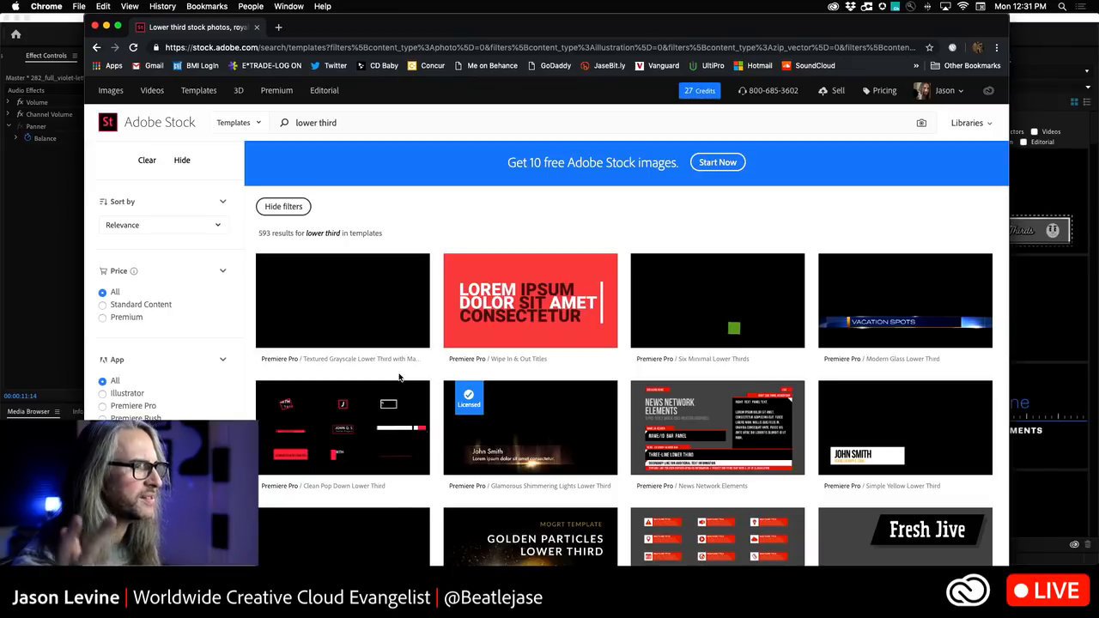
# - Look through the whole first page of lower third template results
pyautogui.scroll(-2, 373, 448)
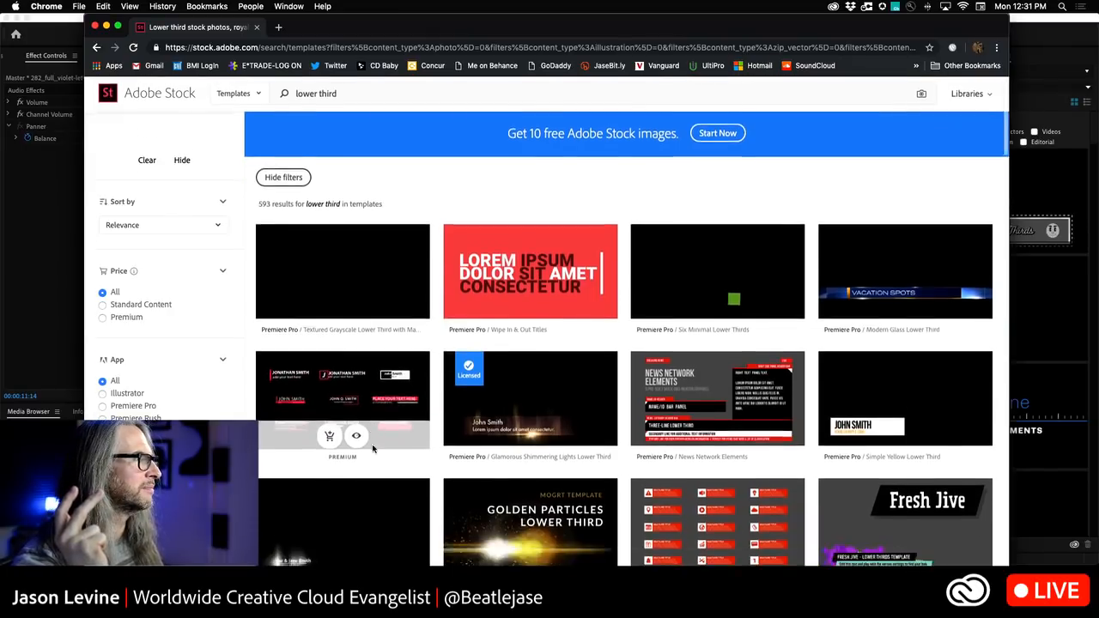
pyautogui.scroll(-10, 372, 447)
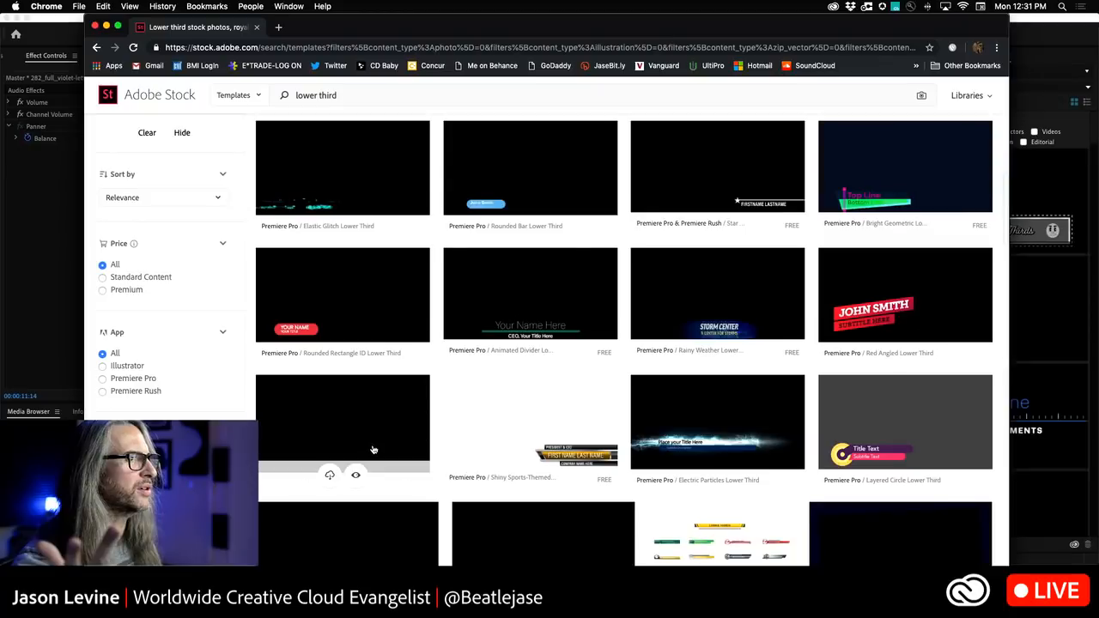
pyautogui.scroll(-12, 372, 448)
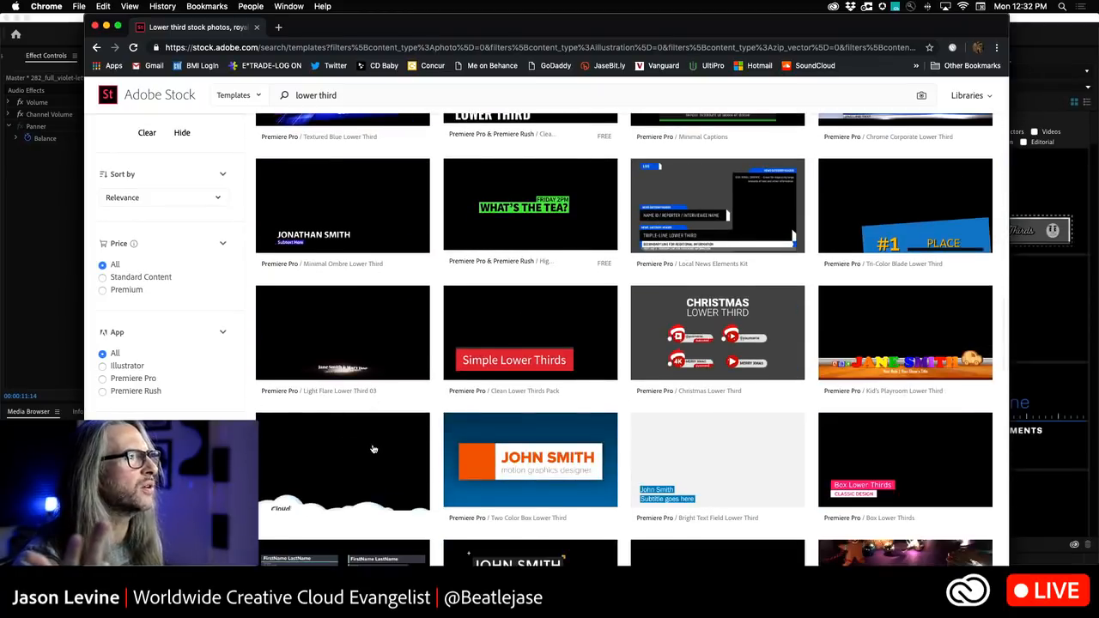
pyautogui.scroll(-10, 373, 448)
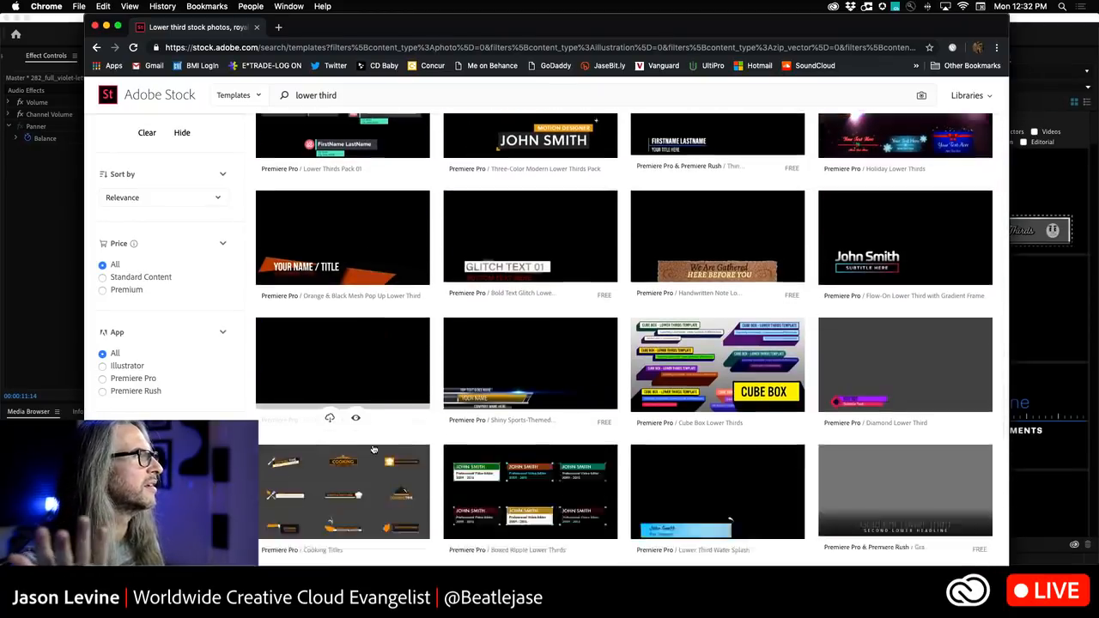
pyautogui.scroll(-10, 373, 448)
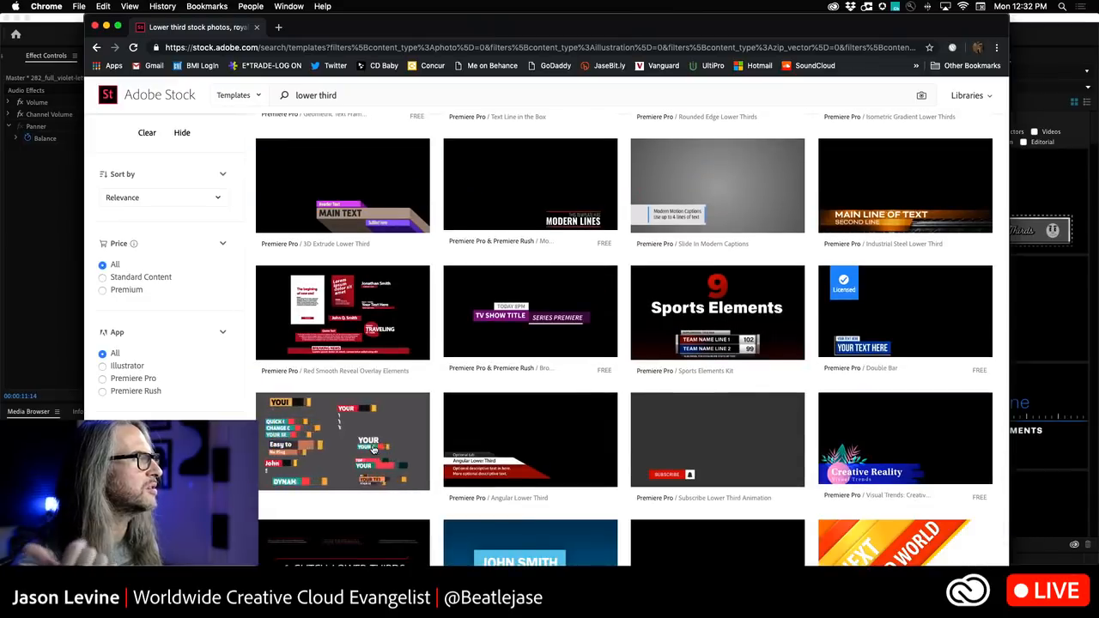
pyautogui.scroll(-8, 372, 448)
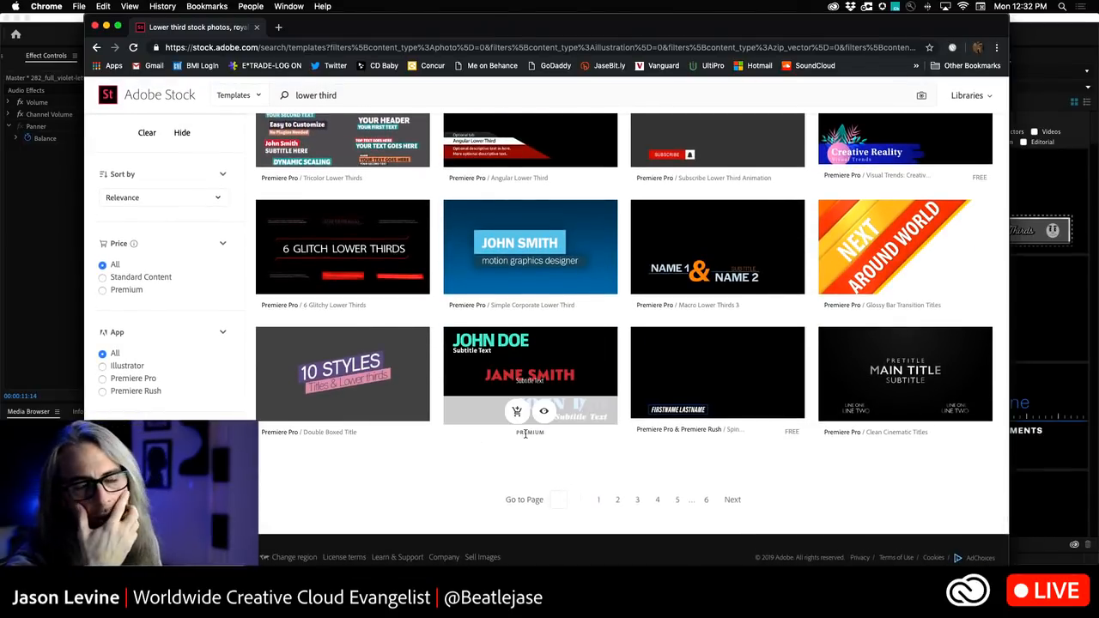
# - Switch back to Premiere Pro and browse My Templates in Essential Graphics with Local Templates Folder on and Libraries off
pyautogui.click(1083, 554)
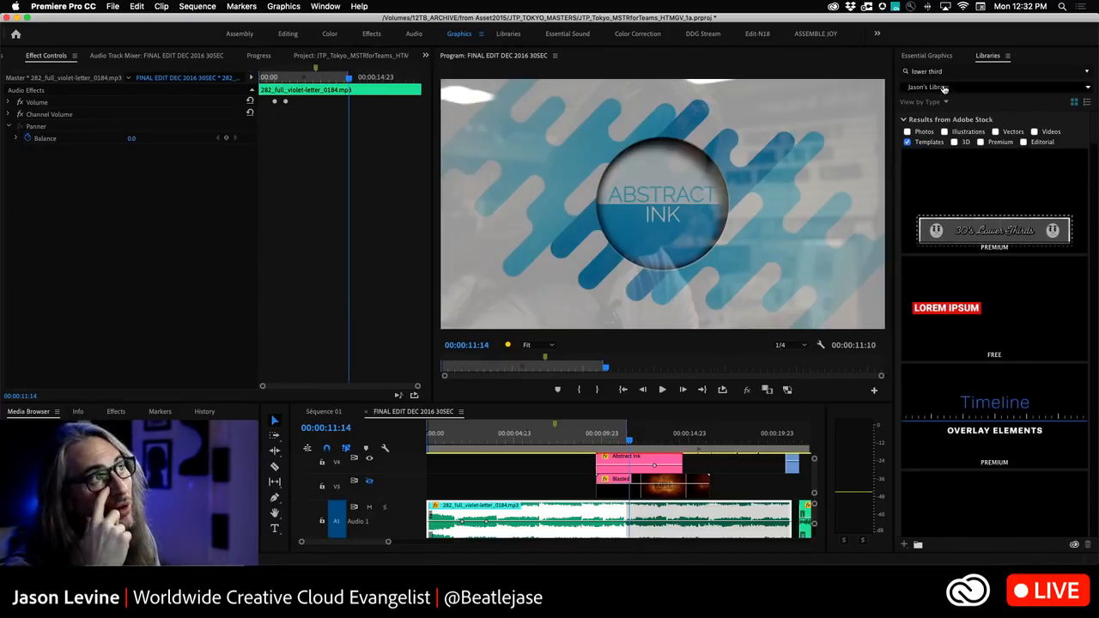
pyautogui.click(939, 56)
pyautogui.click(913, 75)
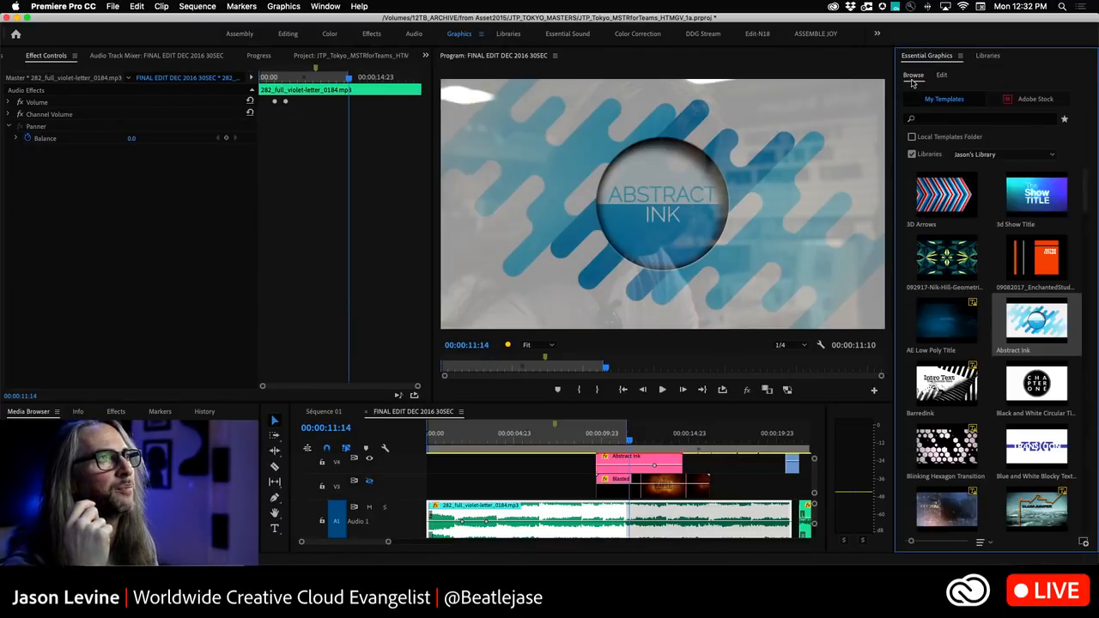
pyautogui.click(912, 153)
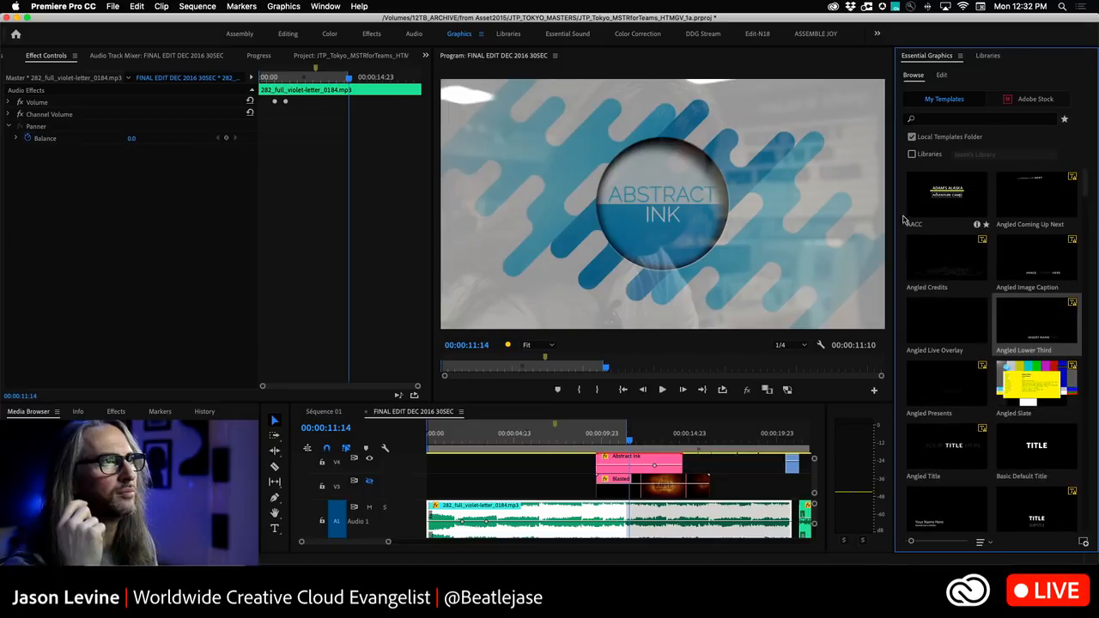
# - Check the template sort options, shrink the thumbnails to a compact list and look through the local templates
pyautogui.click(983, 548)
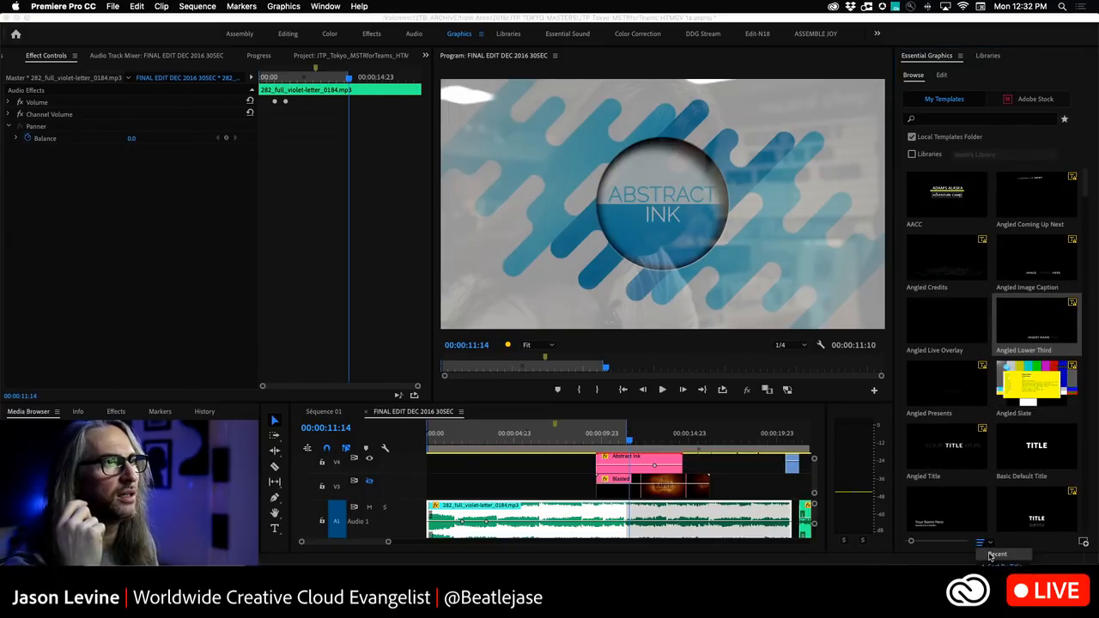
pyautogui.click(993, 555)
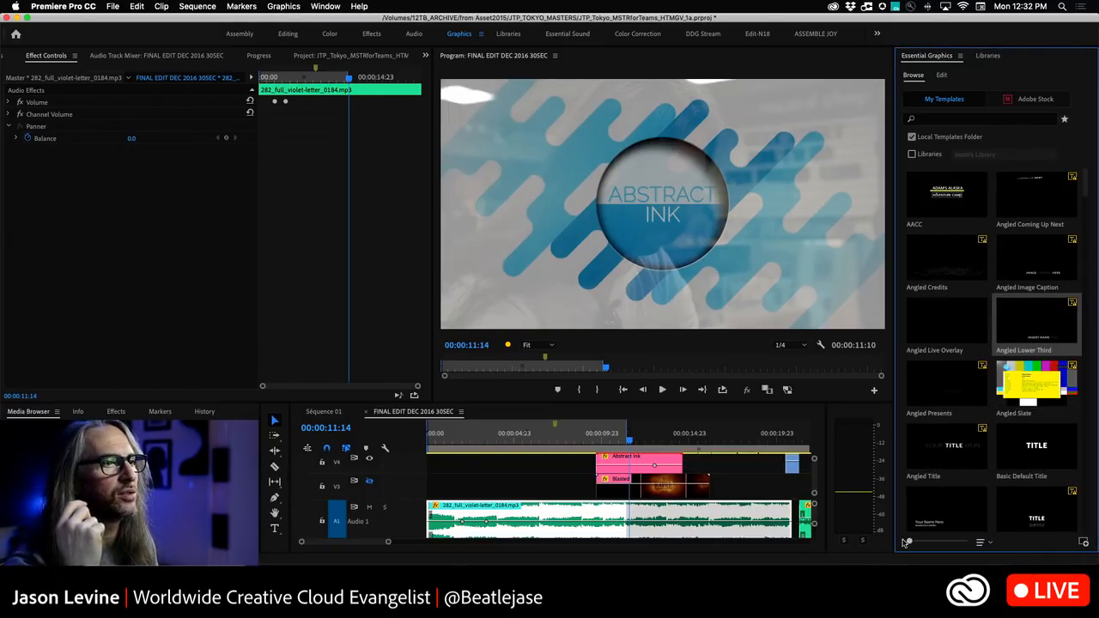
pyautogui.moveTo(910, 541); pyautogui.dragTo(884, 543)
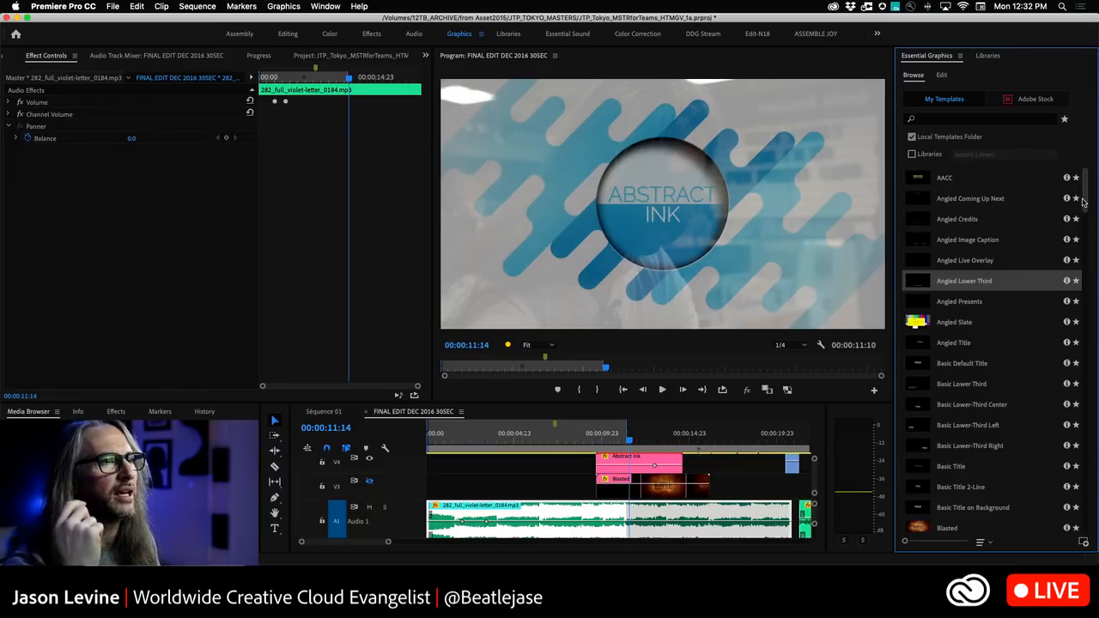
pyautogui.moveTo(1085, 206); pyautogui.dragTo(1058, 170)
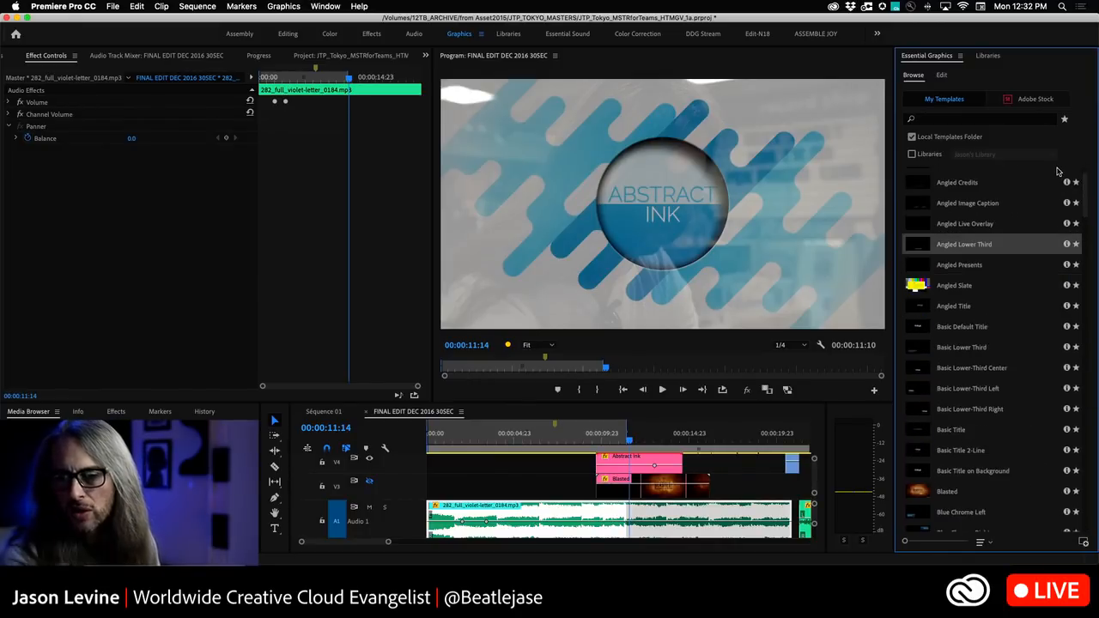
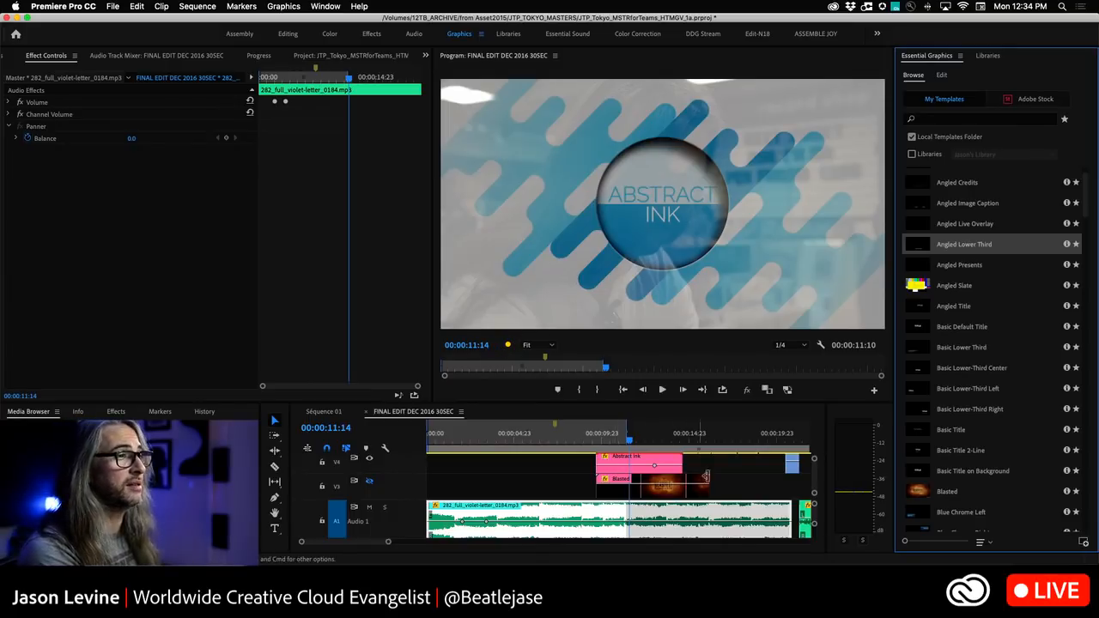
# - Hide track V4, which holds the Abstract Ink clip
pyautogui.scroll(2, 712, 477)
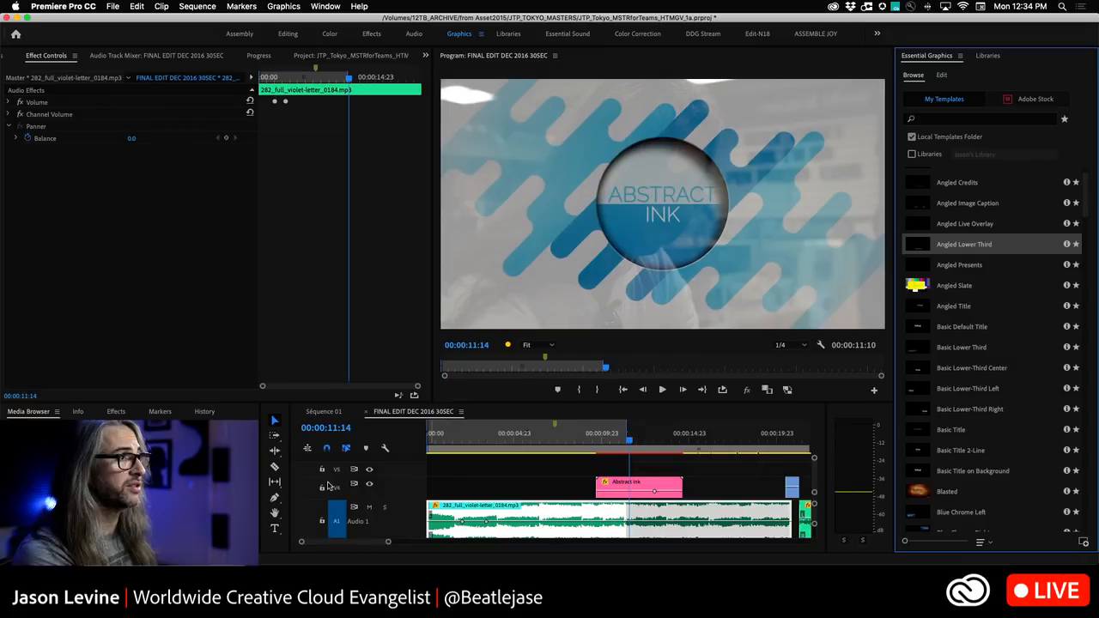
pyautogui.click(369, 484)
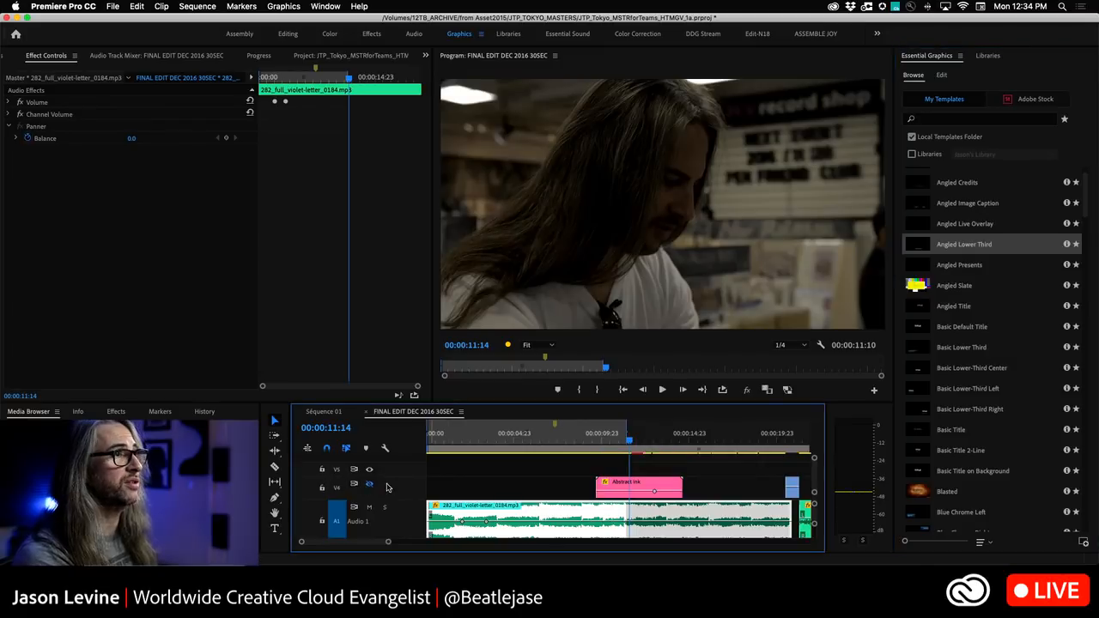
# - Add a text layer reading "THIS IS A MOGRT" over the lower middle of the video frame
pyautogui.click(275, 528)
pyautogui.click(533, 257)
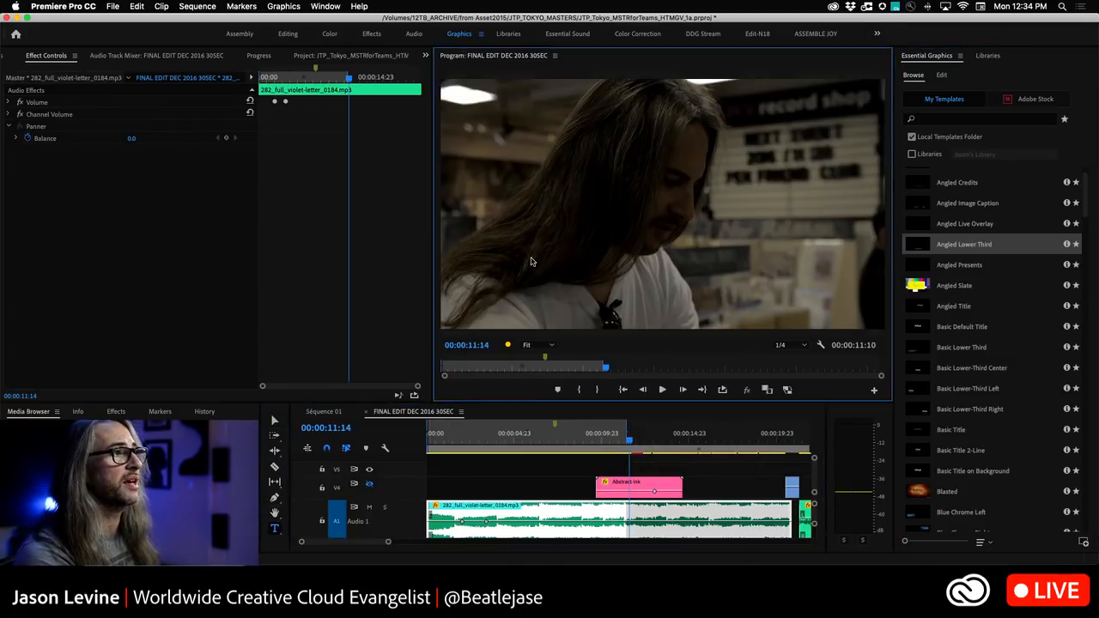
pyautogui.write('THIS IS A MO')
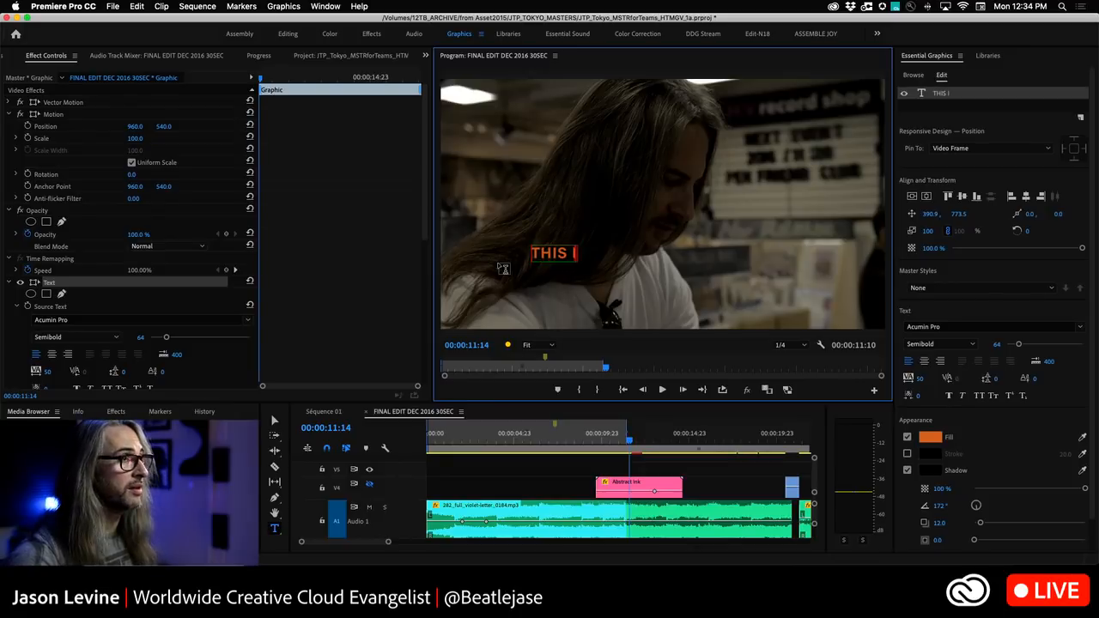
pyautogui.write('GRT')
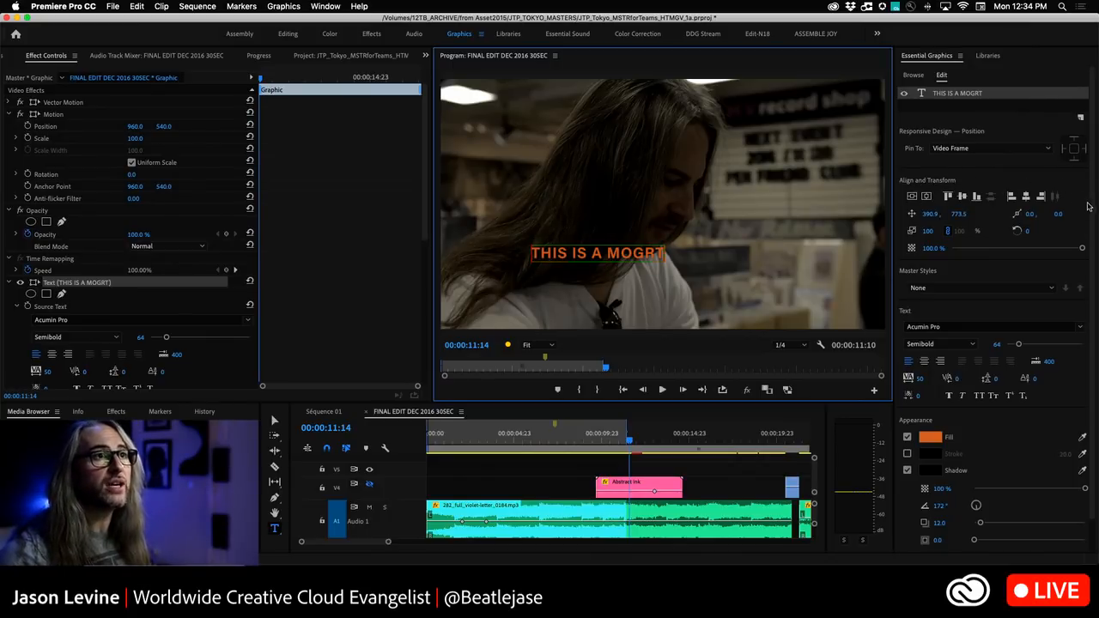
# - Add a rectangle layer to the graphic and resize it to cover the "THIS IS A MOGRT" text
pyautogui.scroll(-2, 1093, 257)
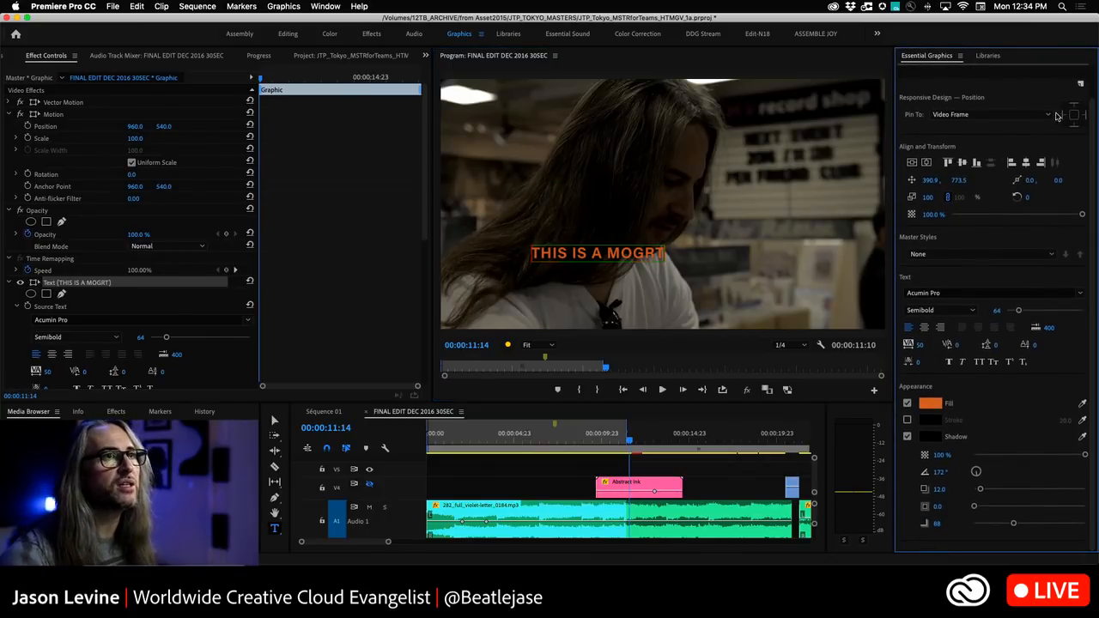
pyautogui.scroll(2, 1086, 112)
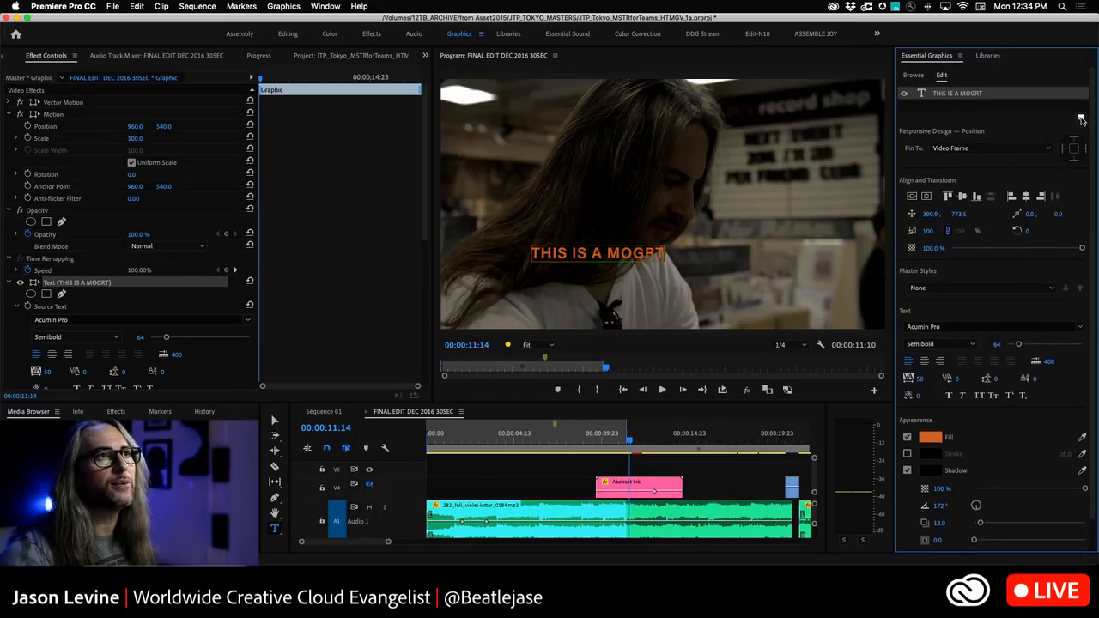
pyautogui.click(1080, 116)
pyautogui.click(1054, 160)
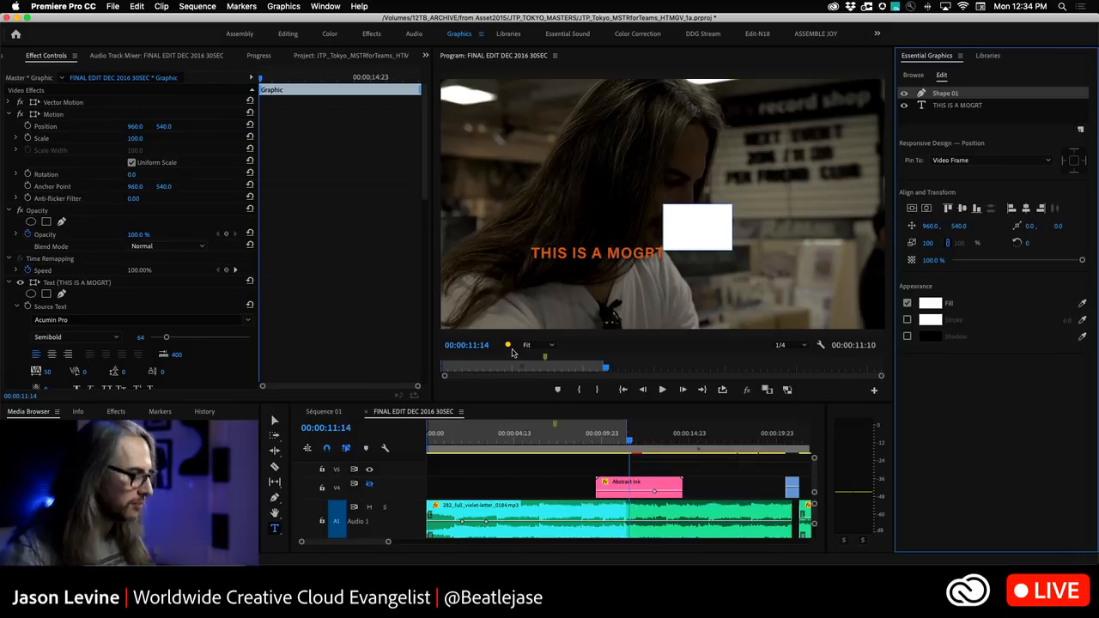
pyautogui.press('v')
pyautogui.moveTo(725, 246); pyautogui.dragTo(638, 258)
# - Place the rectangle behind the text layer, centre it around the words and lower its opacity to 38.2%
pyautogui.click(949, 97)
pyautogui.moveTo(949, 97); pyautogui.dragTo(940, 113)
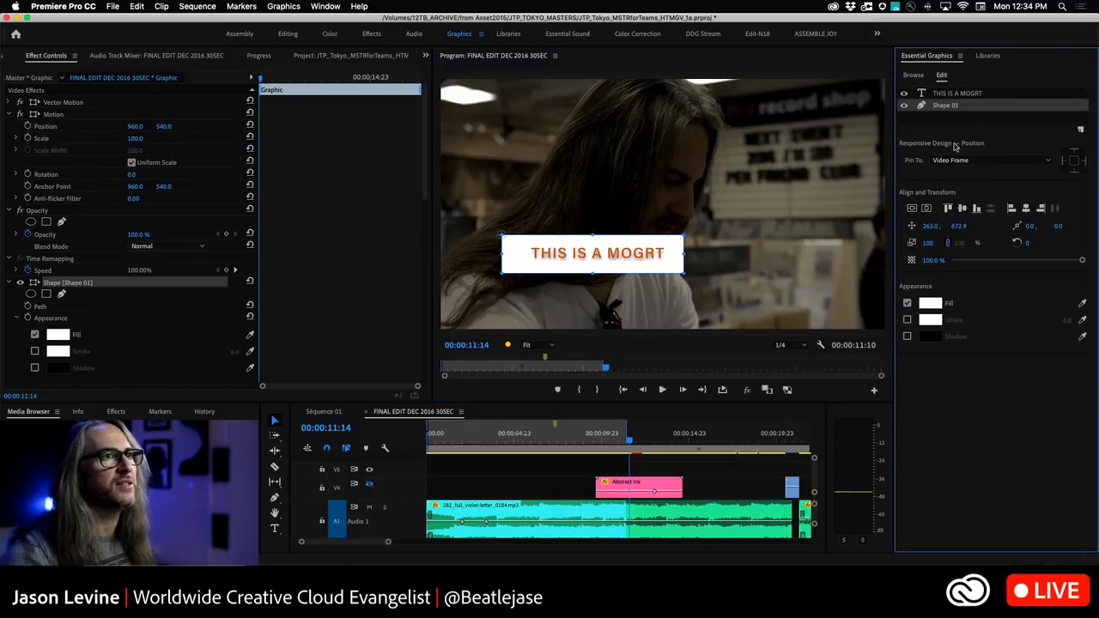
pyautogui.moveTo(581, 265); pyautogui.dragTo(585, 265)
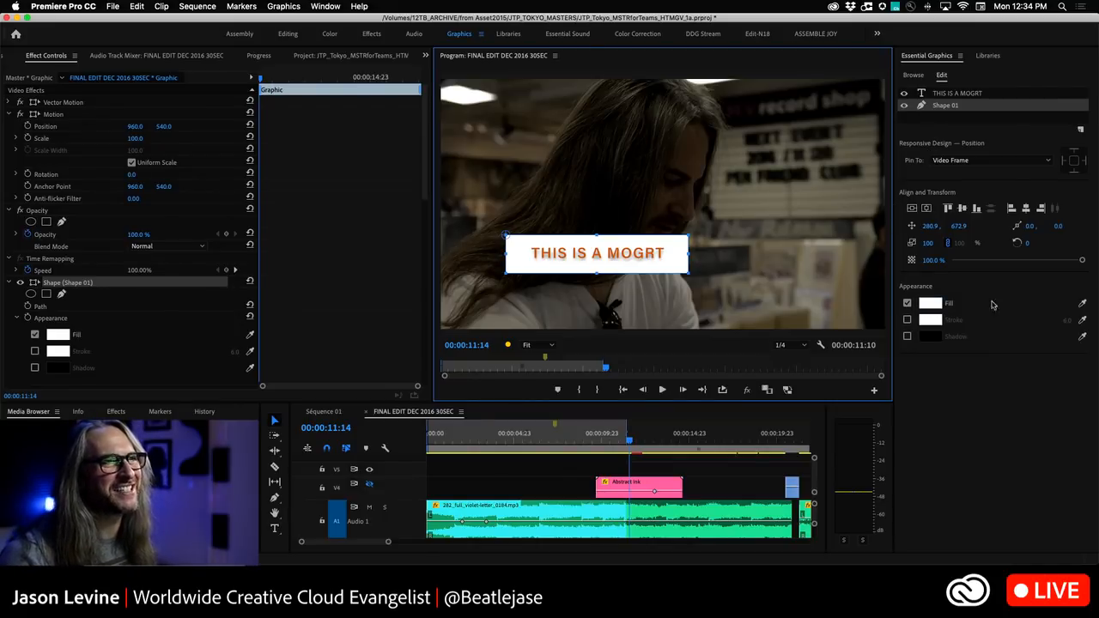
pyautogui.moveTo(1082, 262); pyautogui.dragTo(1001, 265)
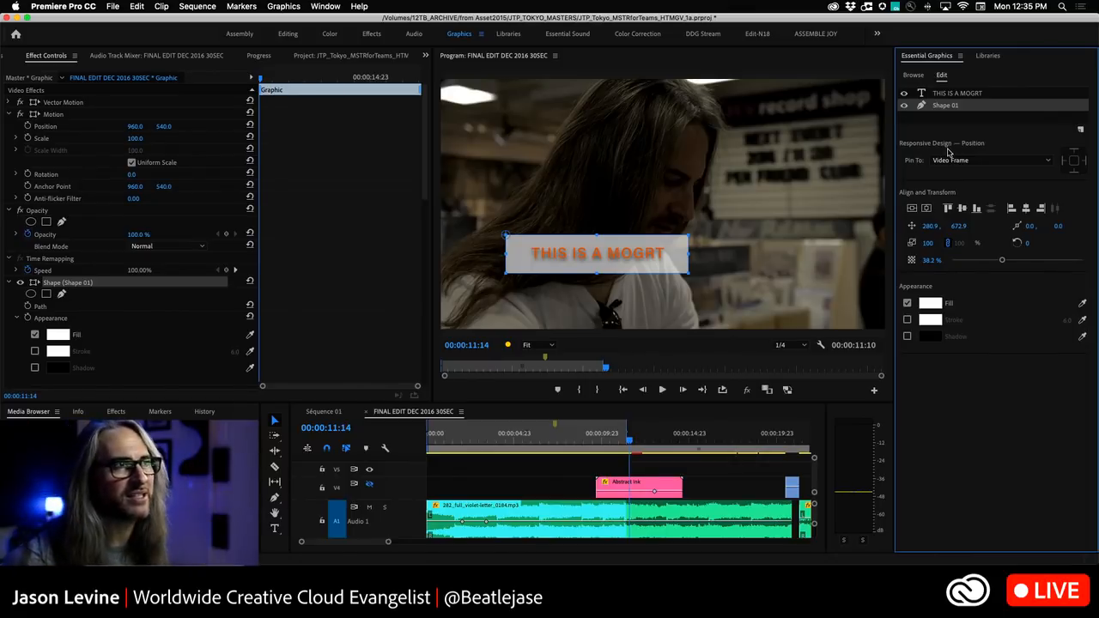
pyautogui.click(276, 5)
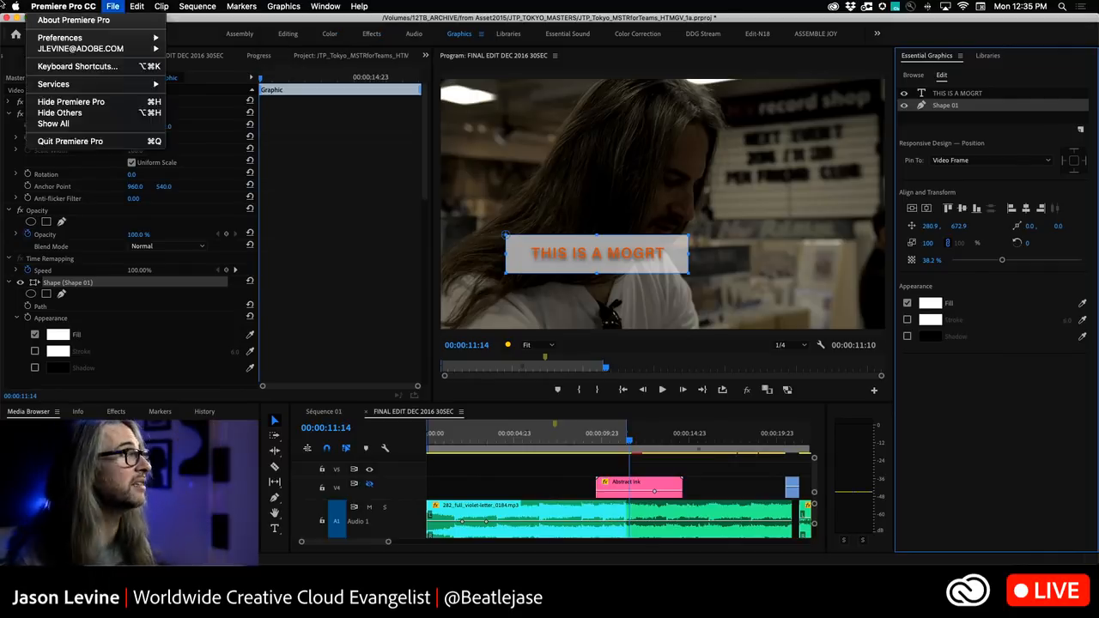
pyautogui.click(112, 6)
pyautogui.click(113, 6)
pyautogui.moveTo(121, 19)
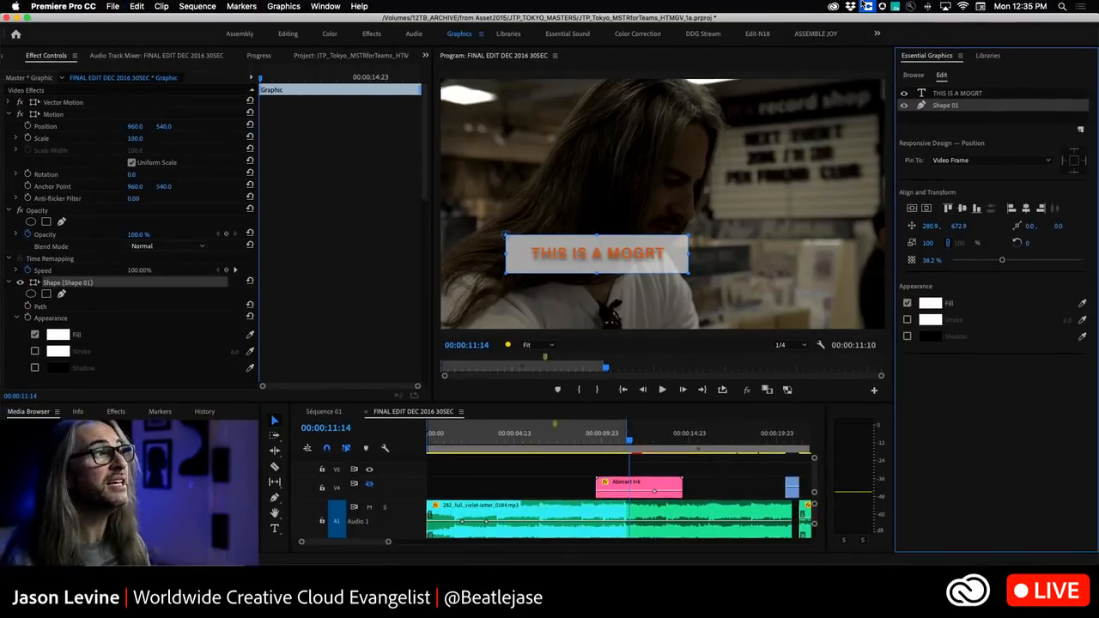
pyautogui.click(865, 6)
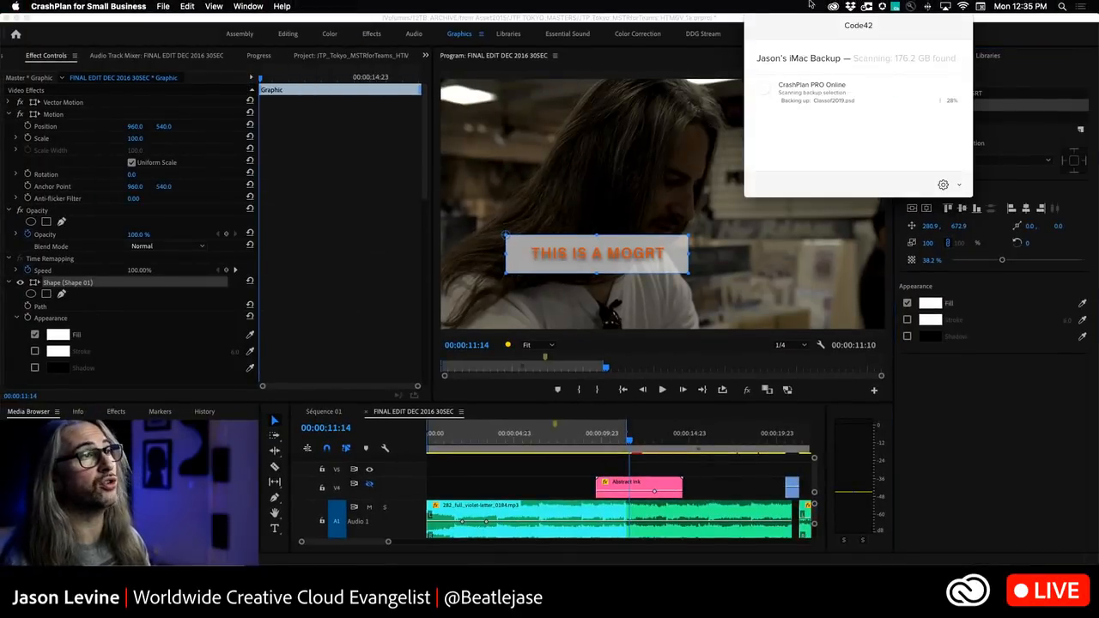
pyautogui.click(652, 144)
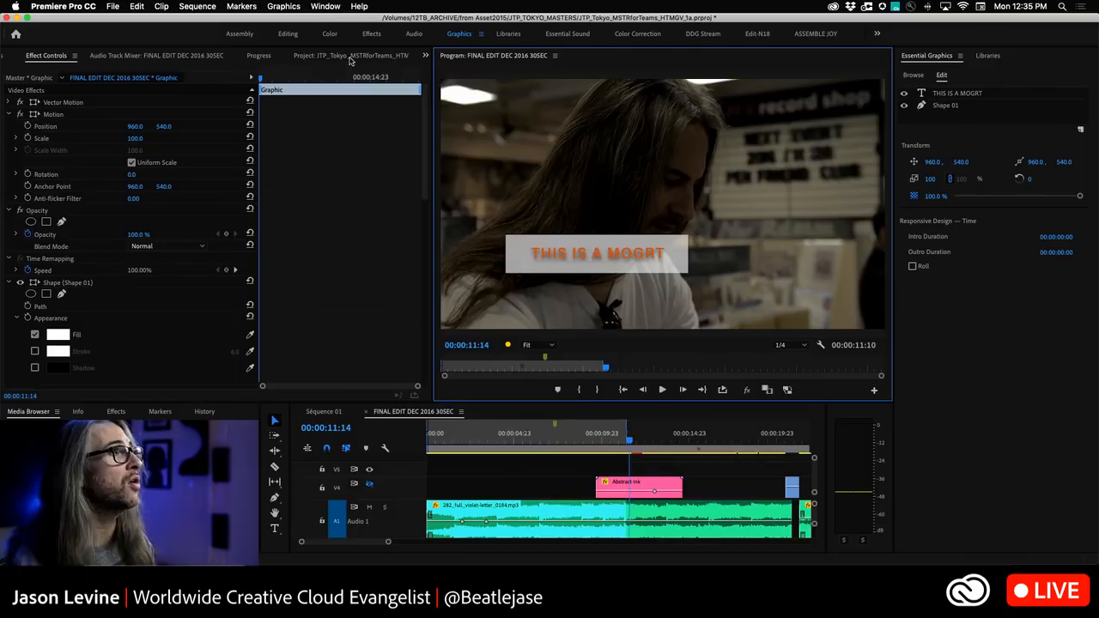
# - Check the Export As Motion Graphics Template command for the graphic, reselecting its rectangle and checking again
pyautogui.click(296, 6)
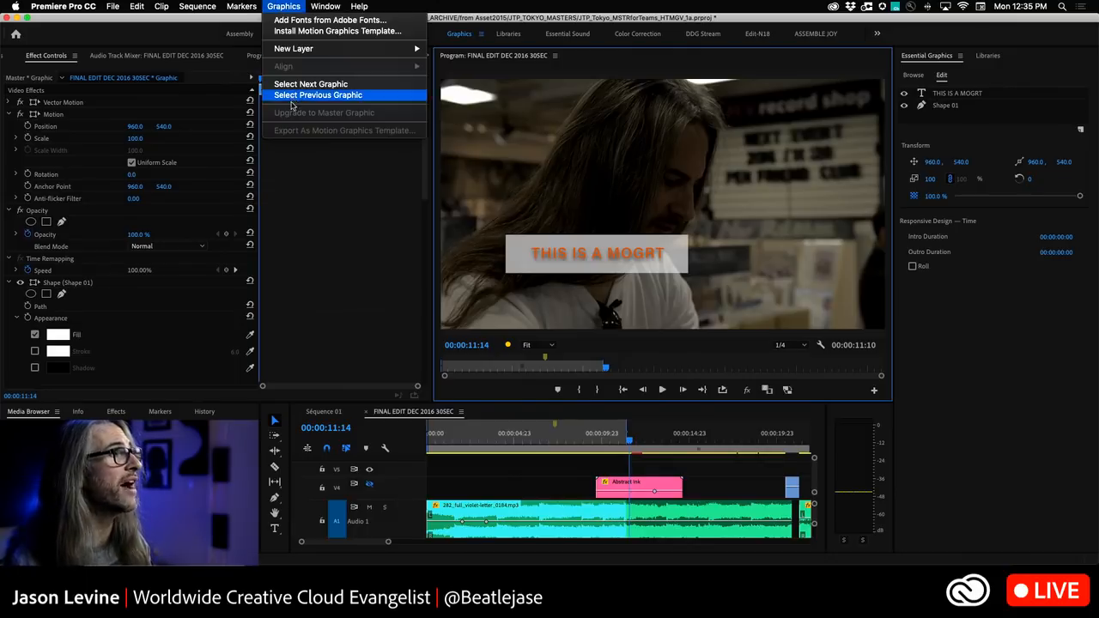
pyautogui.click(649, 489)
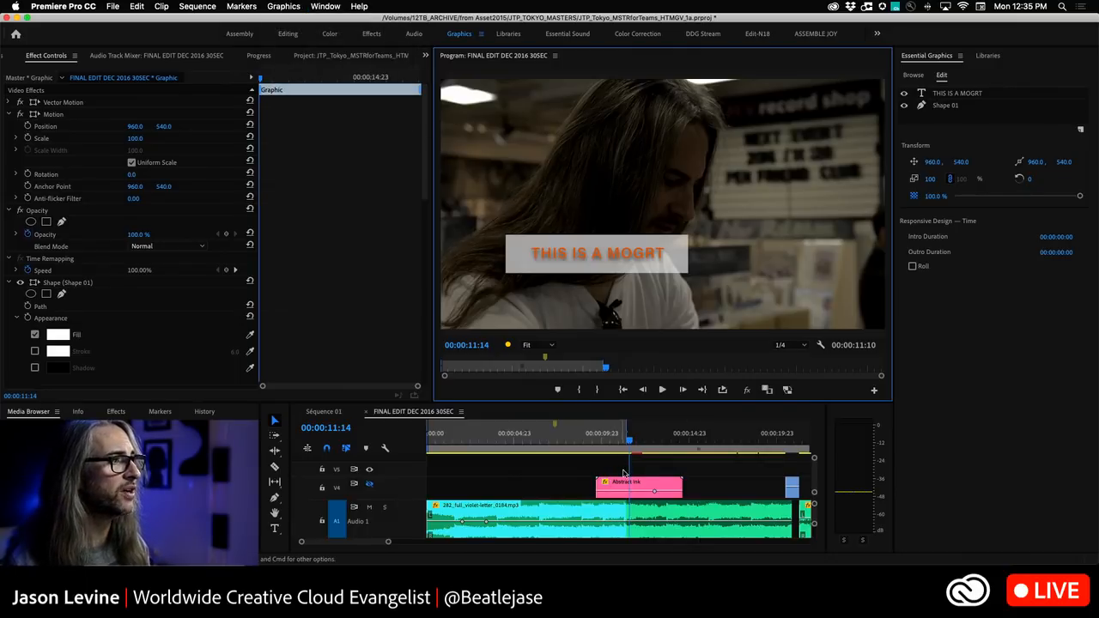
pyautogui.click(559, 241)
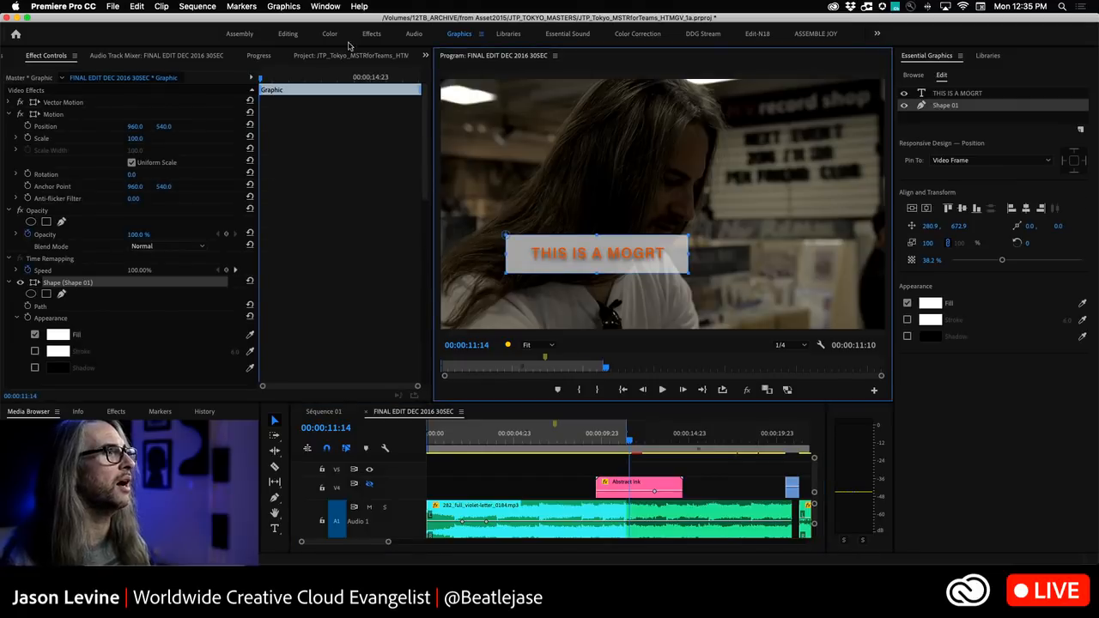
pyautogui.click(283, 6)
pyautogui.click(268, 6)
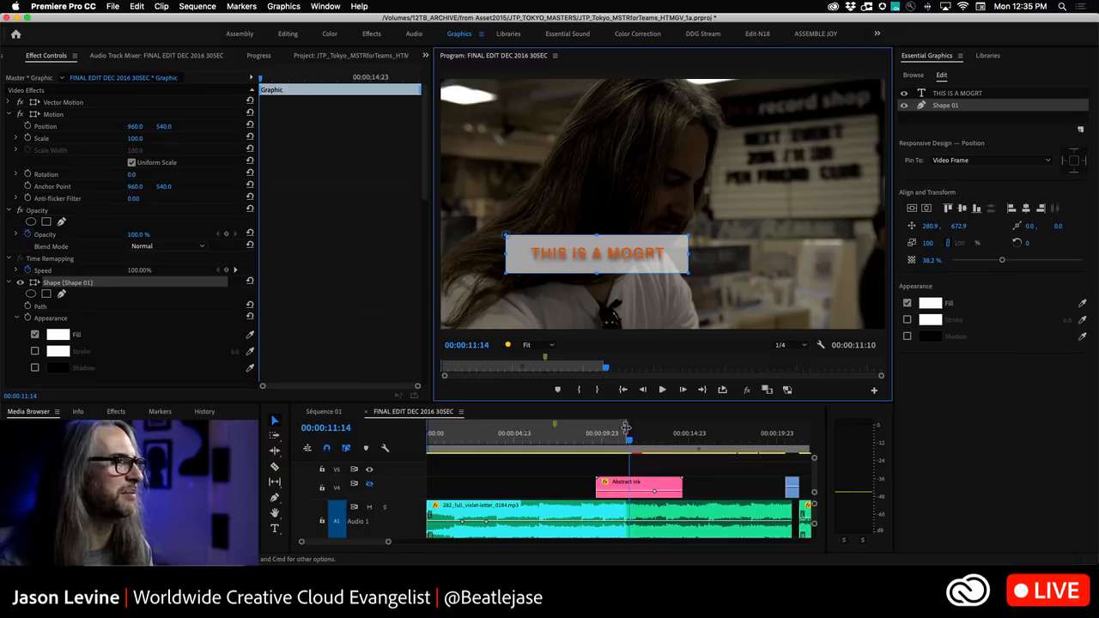
# - Show track V4 with the Abstract Ink clip again
pyautogui.click(368, 483)
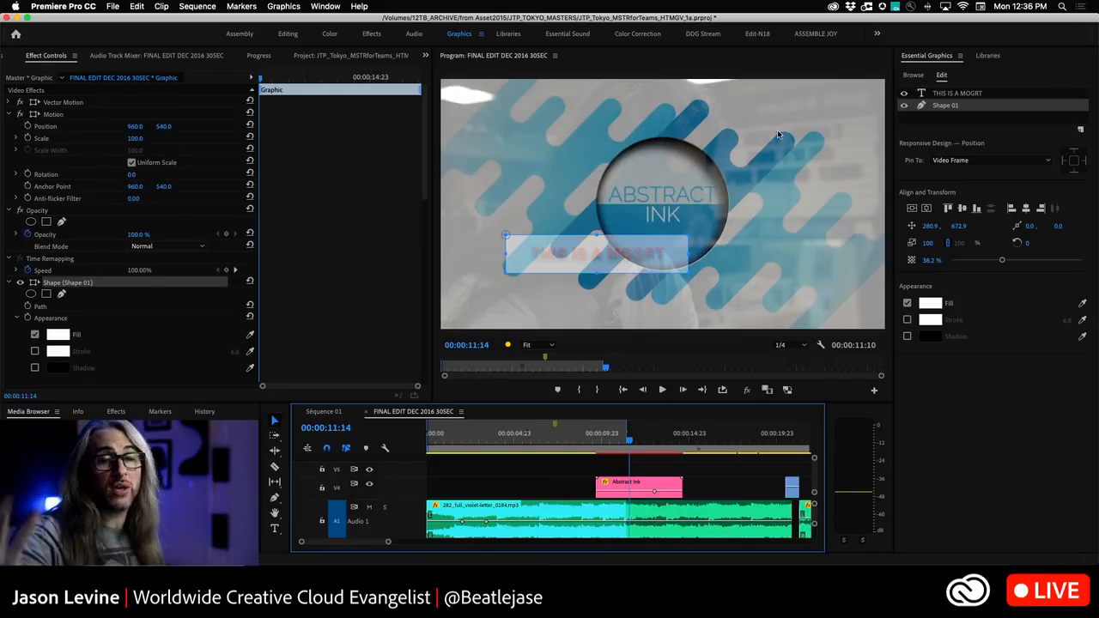
# - Switch to Adobe Stock in Chrome, open the Patterned Eclipse Lower Third details and examine its library and computer save options
pyautogui.press('super+Tab')
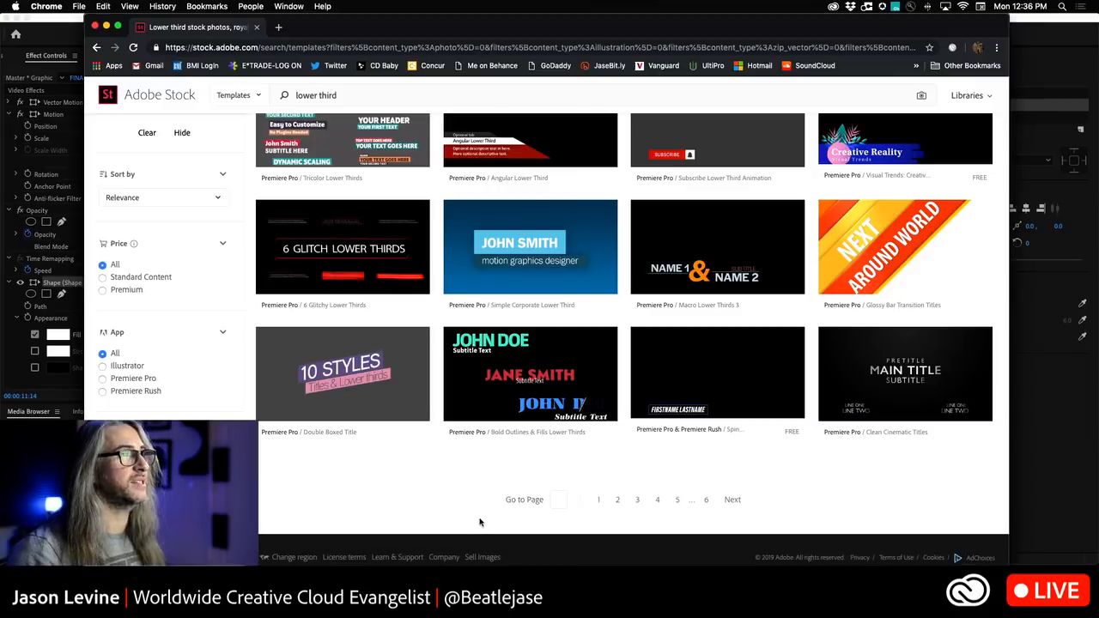
pyautogui.scroll(5, 463, 334)
pyautogui.scroll(5, 515, 369)
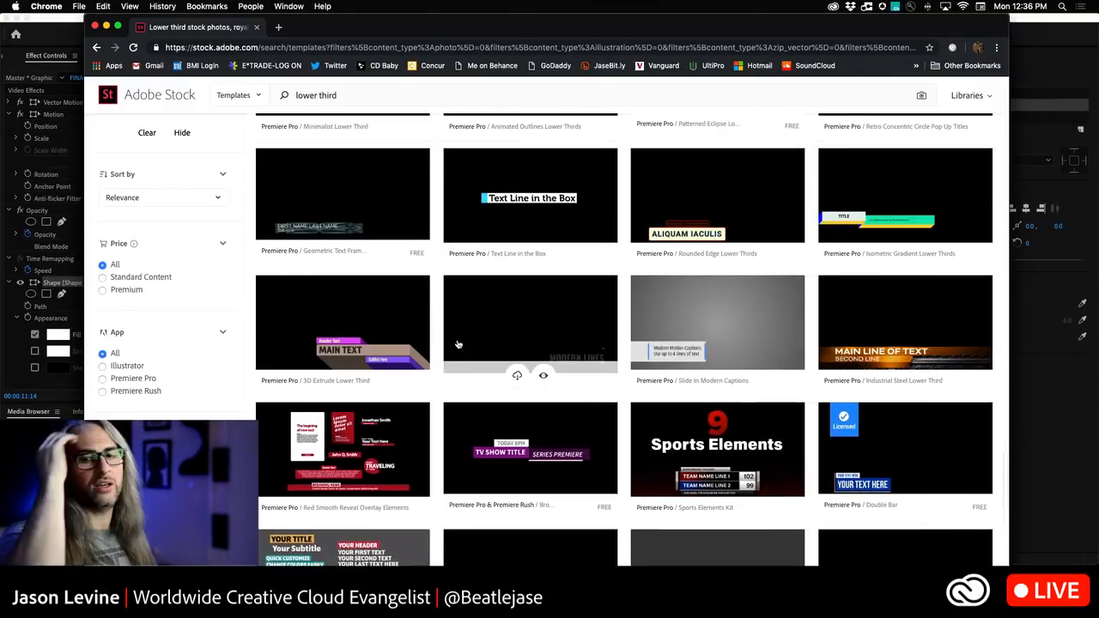
pyautogui.click(722, 160)
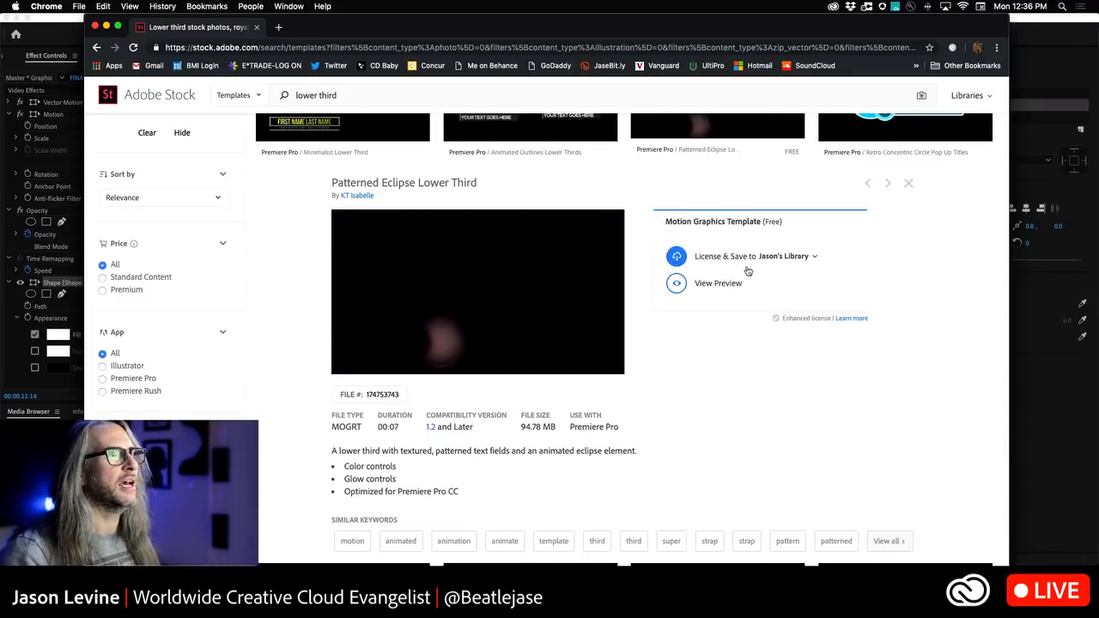
pyautogui.click(813, 257)
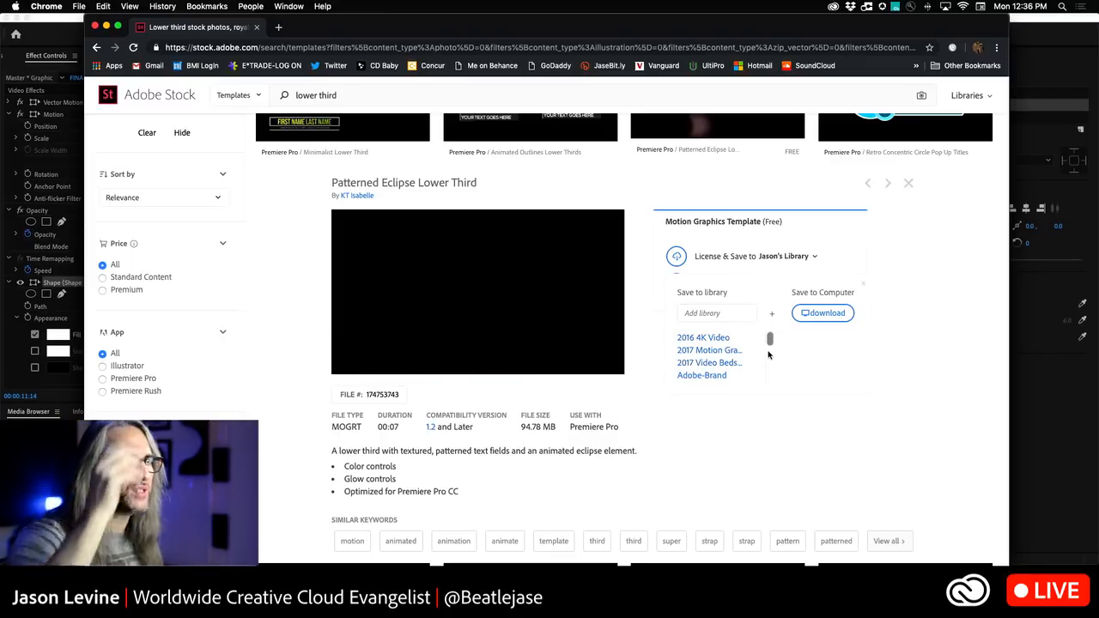
pyautogui.moveTo(769, 341)
pyautogui.mouseDown()
pyautogui.moveTo(770, 382)
pyautogui.moveTo(768, 339)
pyautogui.mouseUp()
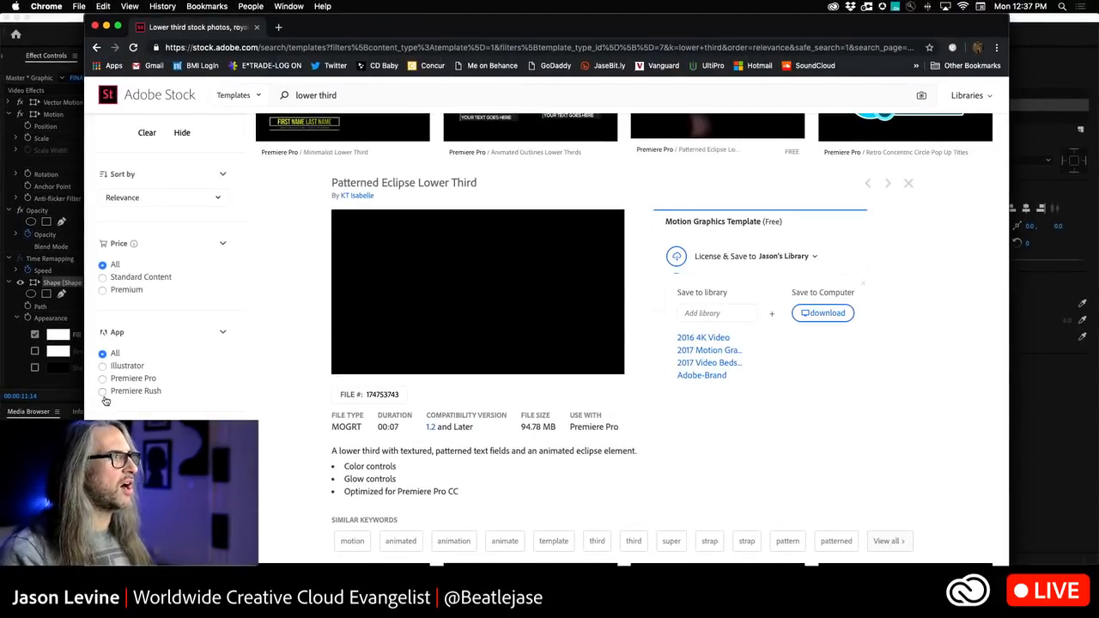
# - Filter the lower third templates to Premiere Rush and look through all the results
pyautogui.click(103, 391)
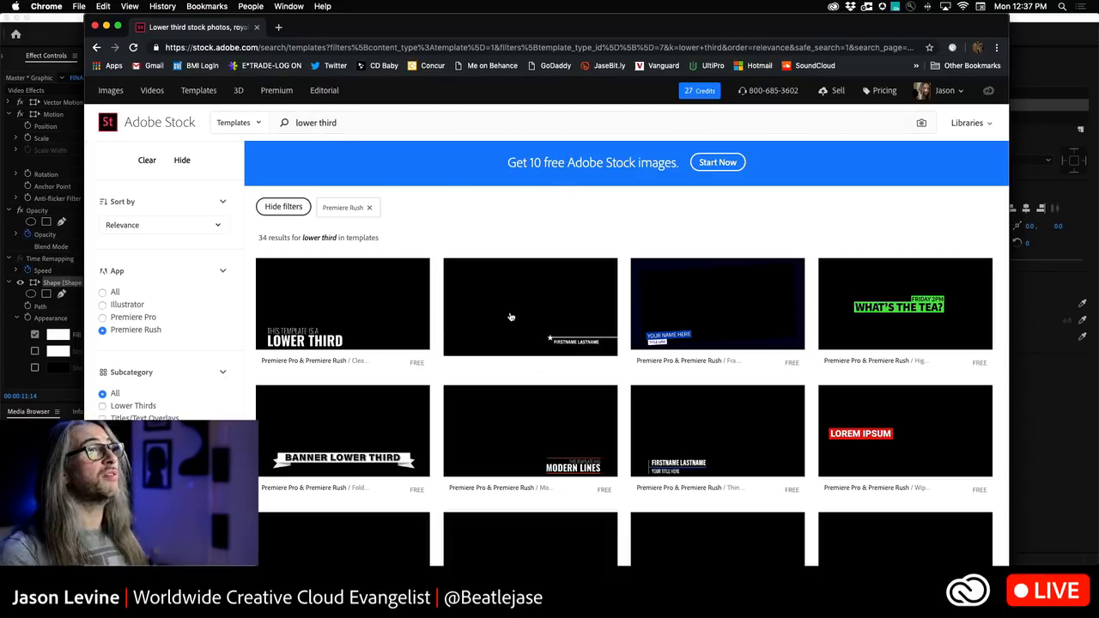
pyautogui.scroll(-3, 511, 316)
pyautogui.scroll(-10, 511, 316)
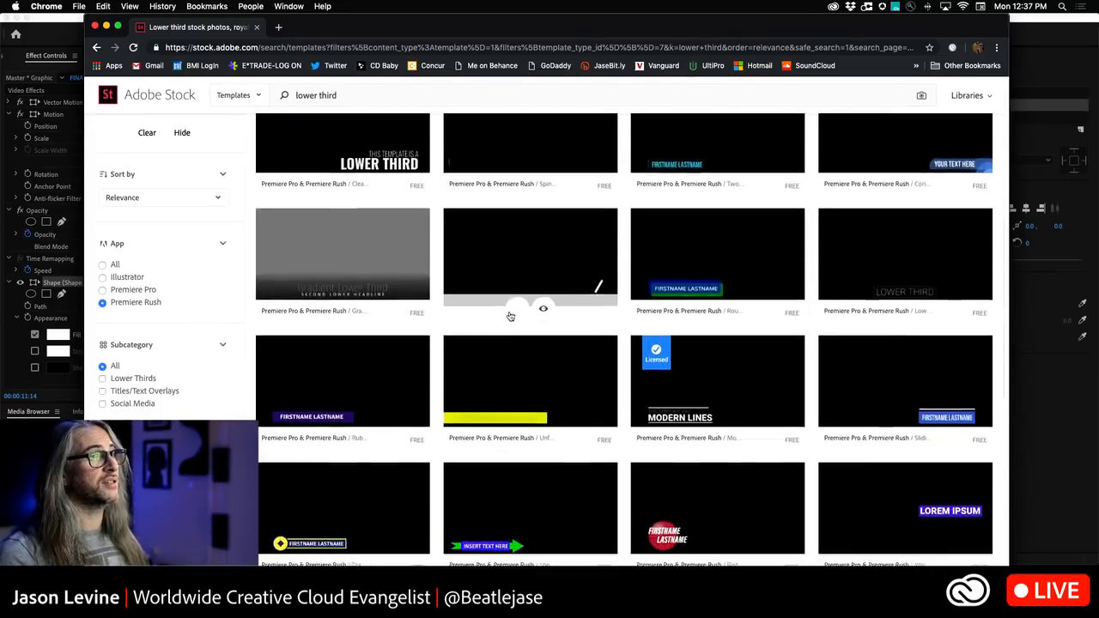
pyautogui.scroll(-5, 509, 316)
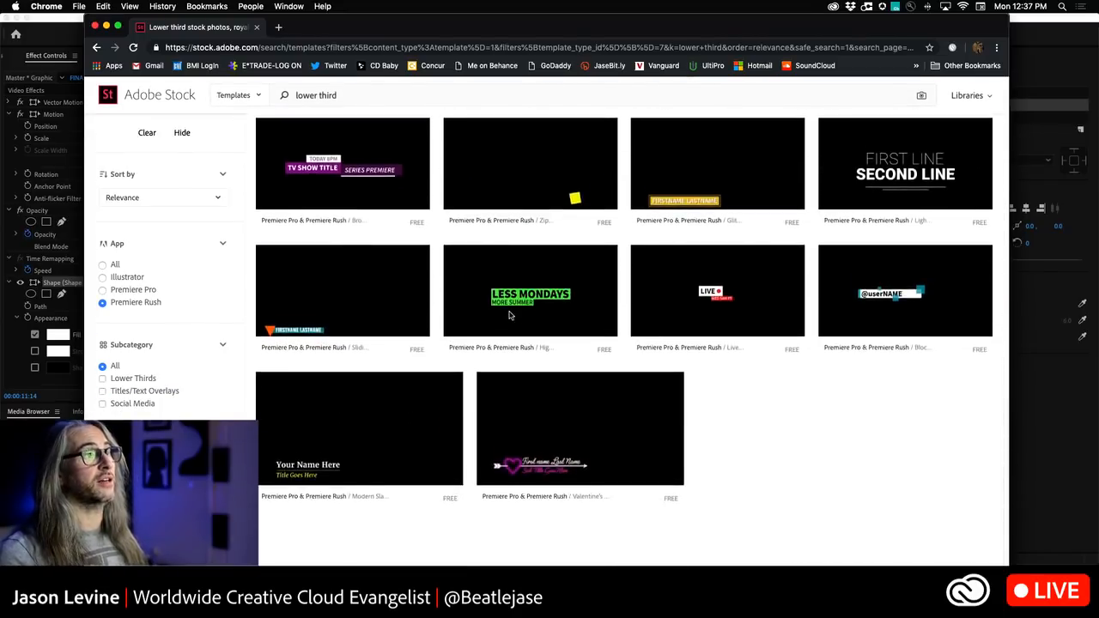
pyautogui.scroll(5, 509, 315)
pyautogui.scroll(10, 509, 314)
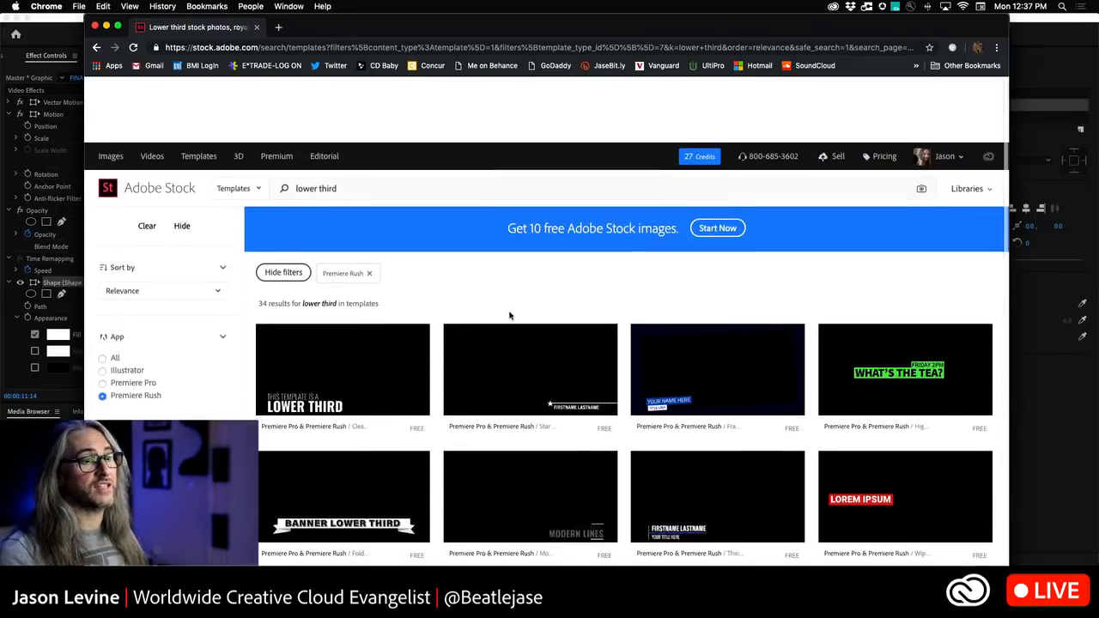